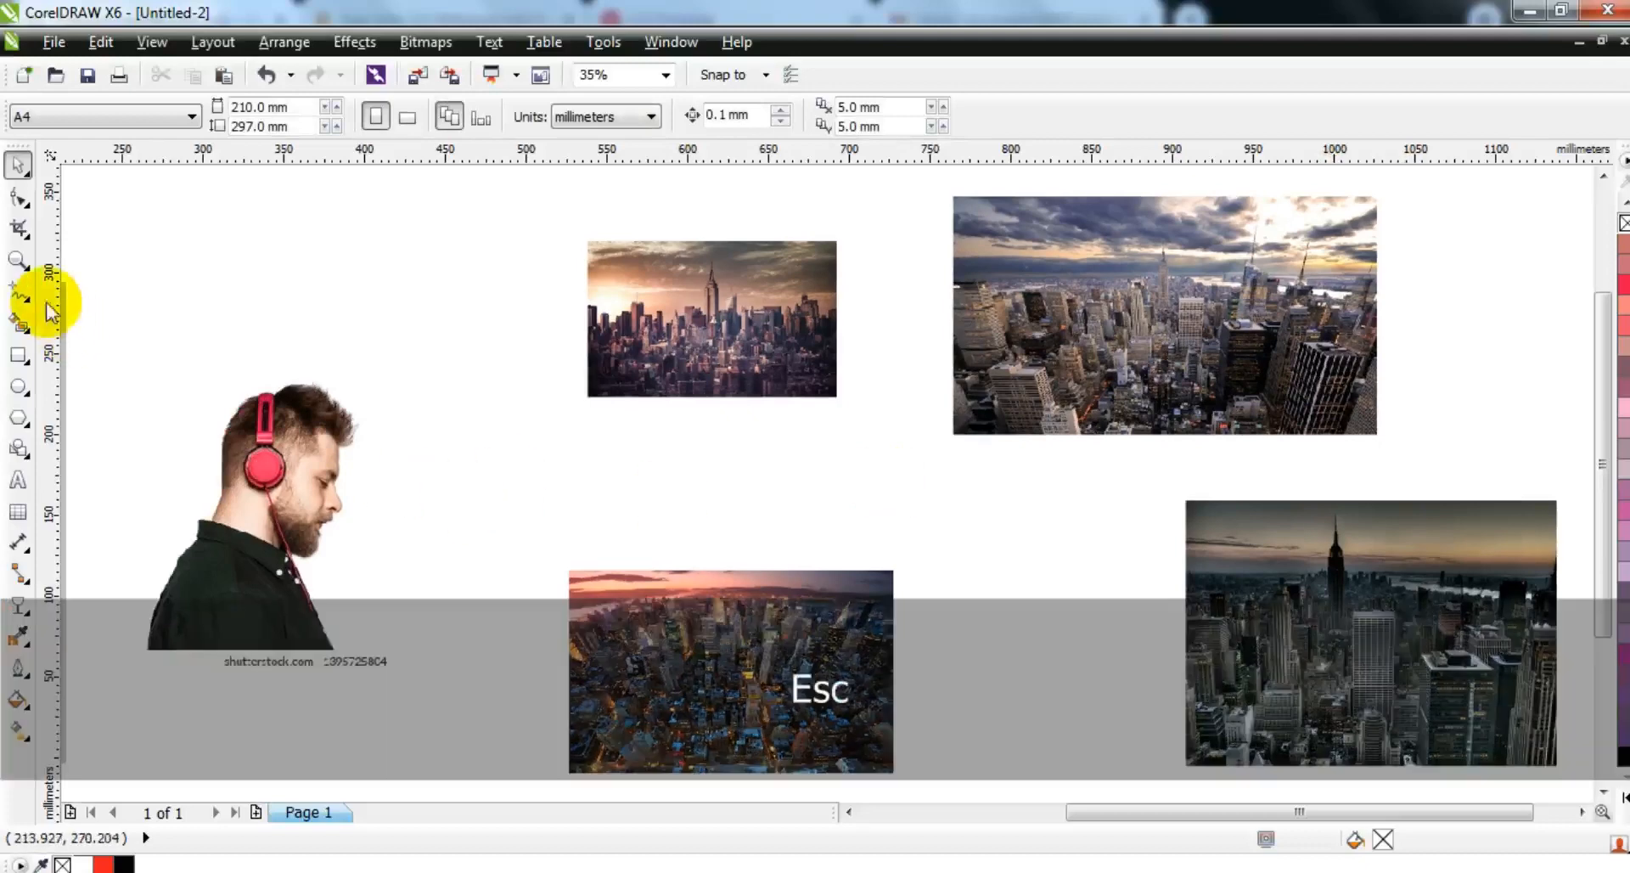
Draw a rectangle about 209 × 299 mm over the whole A4 page.
{"action": "left_click", "coordinate": [18, 259]}
{"action": "right_click", "coordinate": [378, 439]}
{"action": "left_click_drag", "start_coordinate": [182, 291], "coordinate": [913, 654]}
{"action": "left_click", "coordinate": [18, 355]}
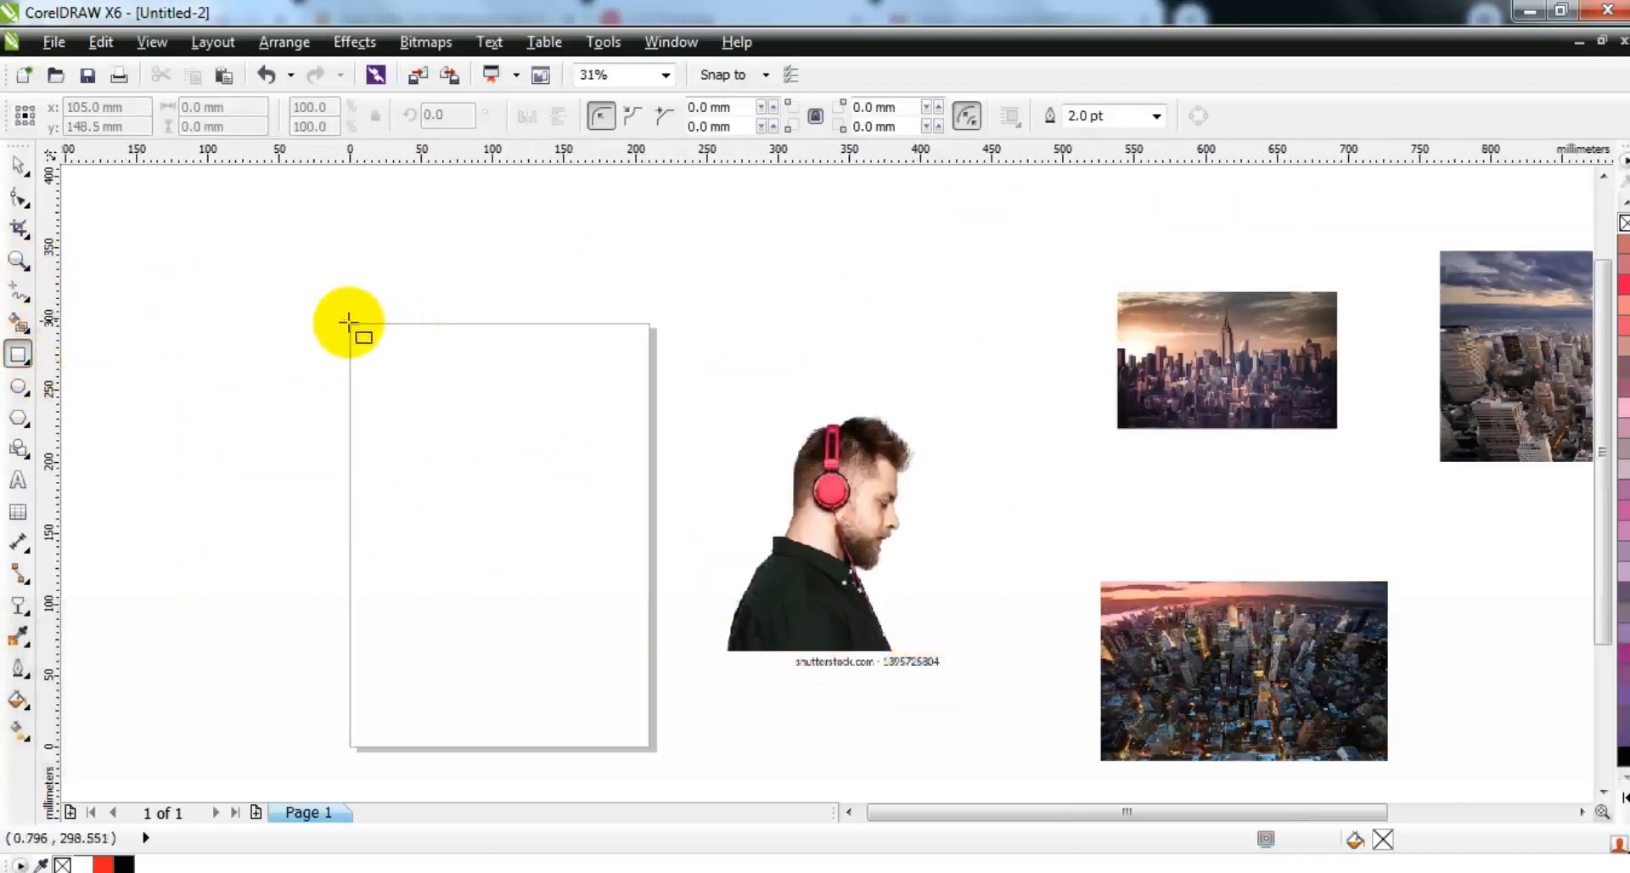
{"action": "left_click_drag", "start_coordinate": [349, 320], "coordinate": [647, 749]}
{"action": "left_click", "coordinate": [19, 165]}
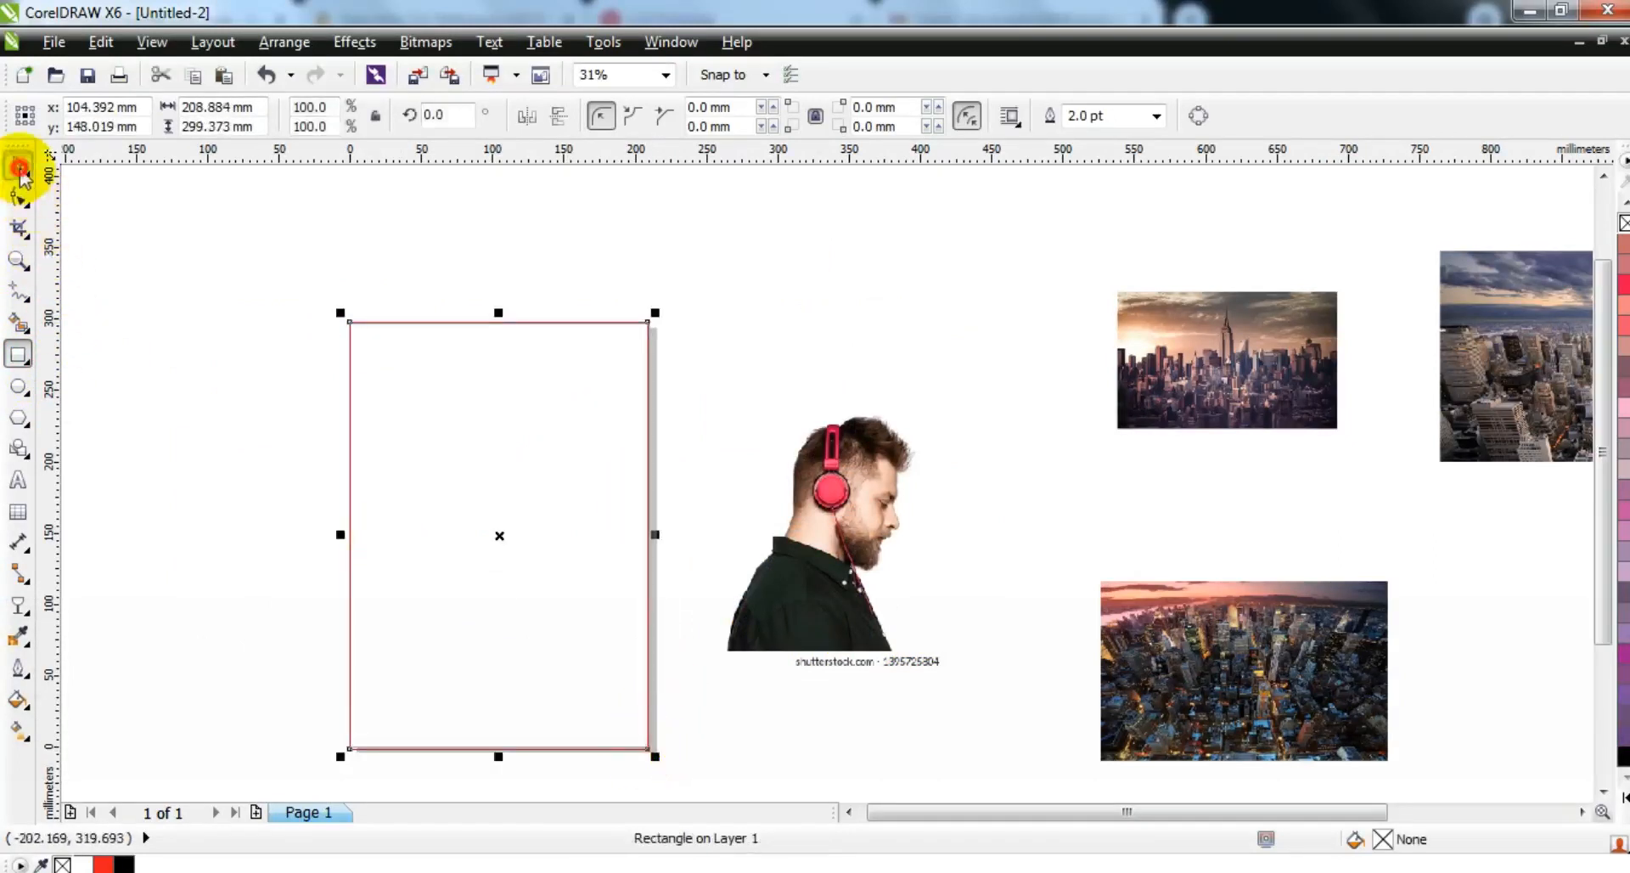
Move the warm sunset skyline photo onto the page and enlarge it to about 501 × 313 mm to cover the rectangle.
{"action": "left_click", "coordinate": [1261, 353]}
{"action": "left_click_drag", "start_coordinate": [1261, 352], "coordinate": [461, 682]}
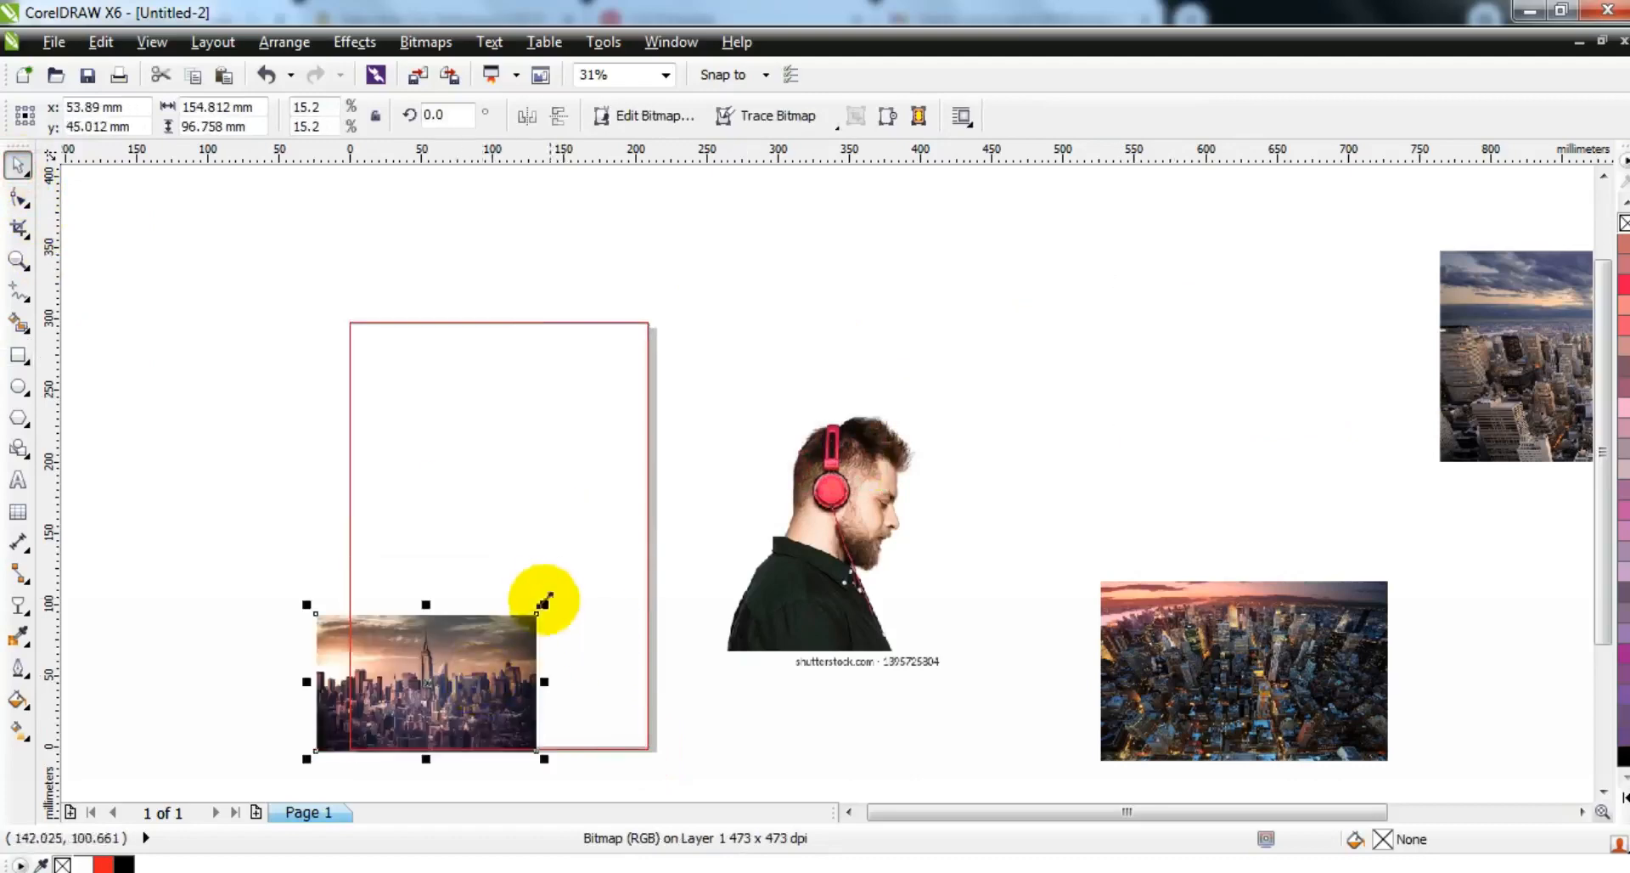
{"action": "left_click_drag", "start_coordinate": [544, 604], "coordinate": [811, 437]}
{"action": "left_click_drag", "start_coordinate": [309, 429], "coordinate": [134, 327]}
{"action": "left_click_drag", "start_coordinate": [822, 328], "coordinate": [858, 301]}
{"action": "left_click_drag", "start_coordinate": [757, 349], "coordinate": [763, 348]}
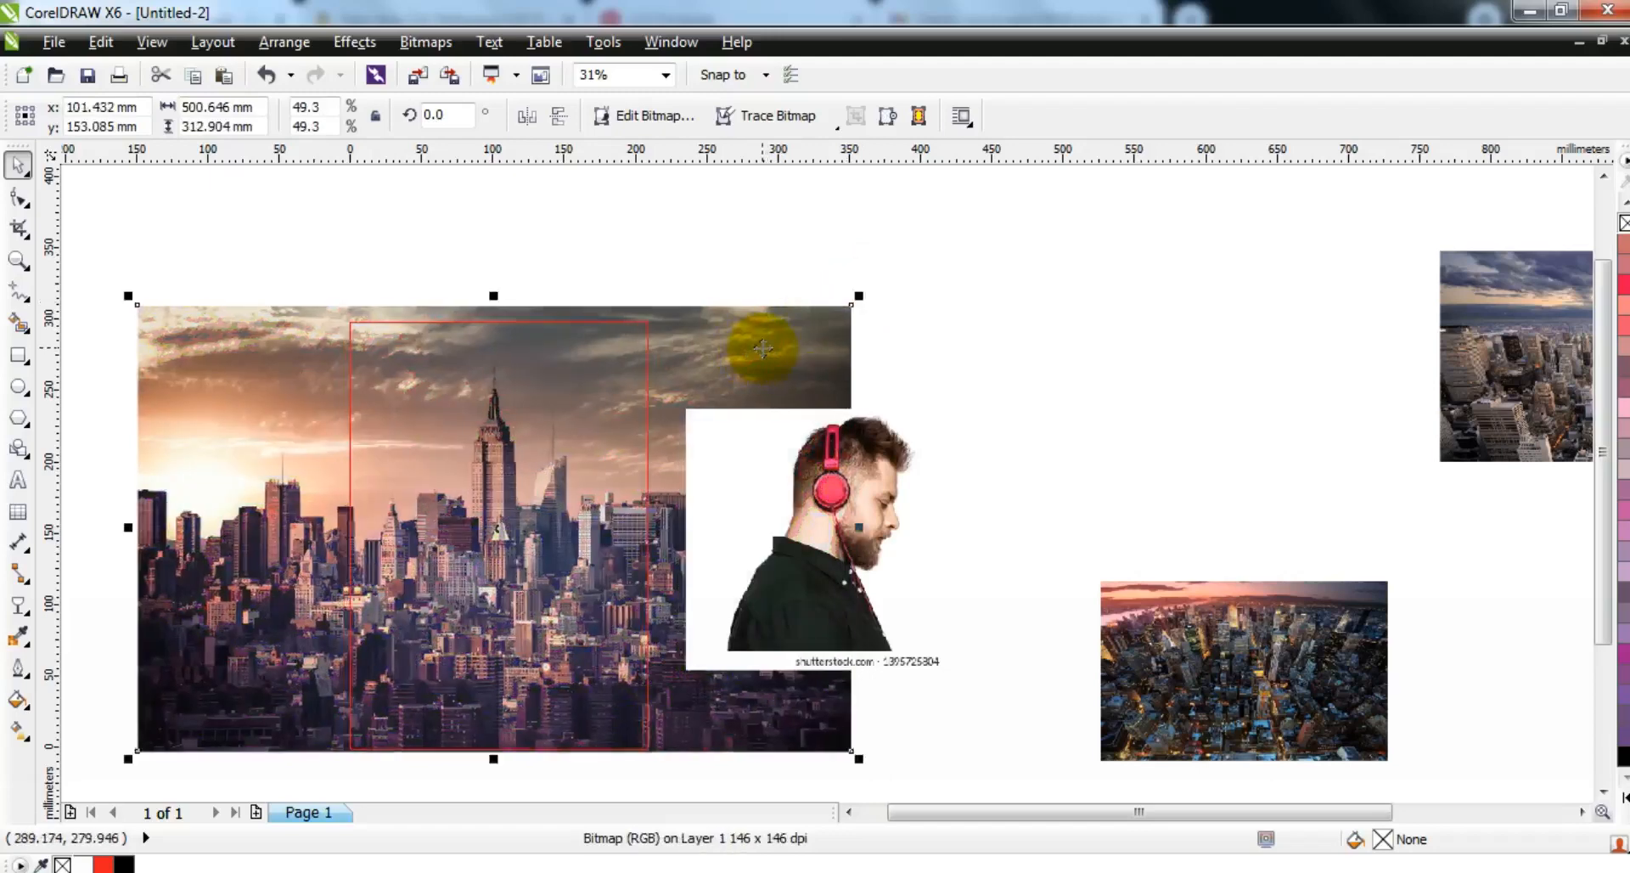
PowerClip the enlarged skyline photo inside the page-sized rectangle.
{"action": "right_click", "coordinate": [762, 348]}
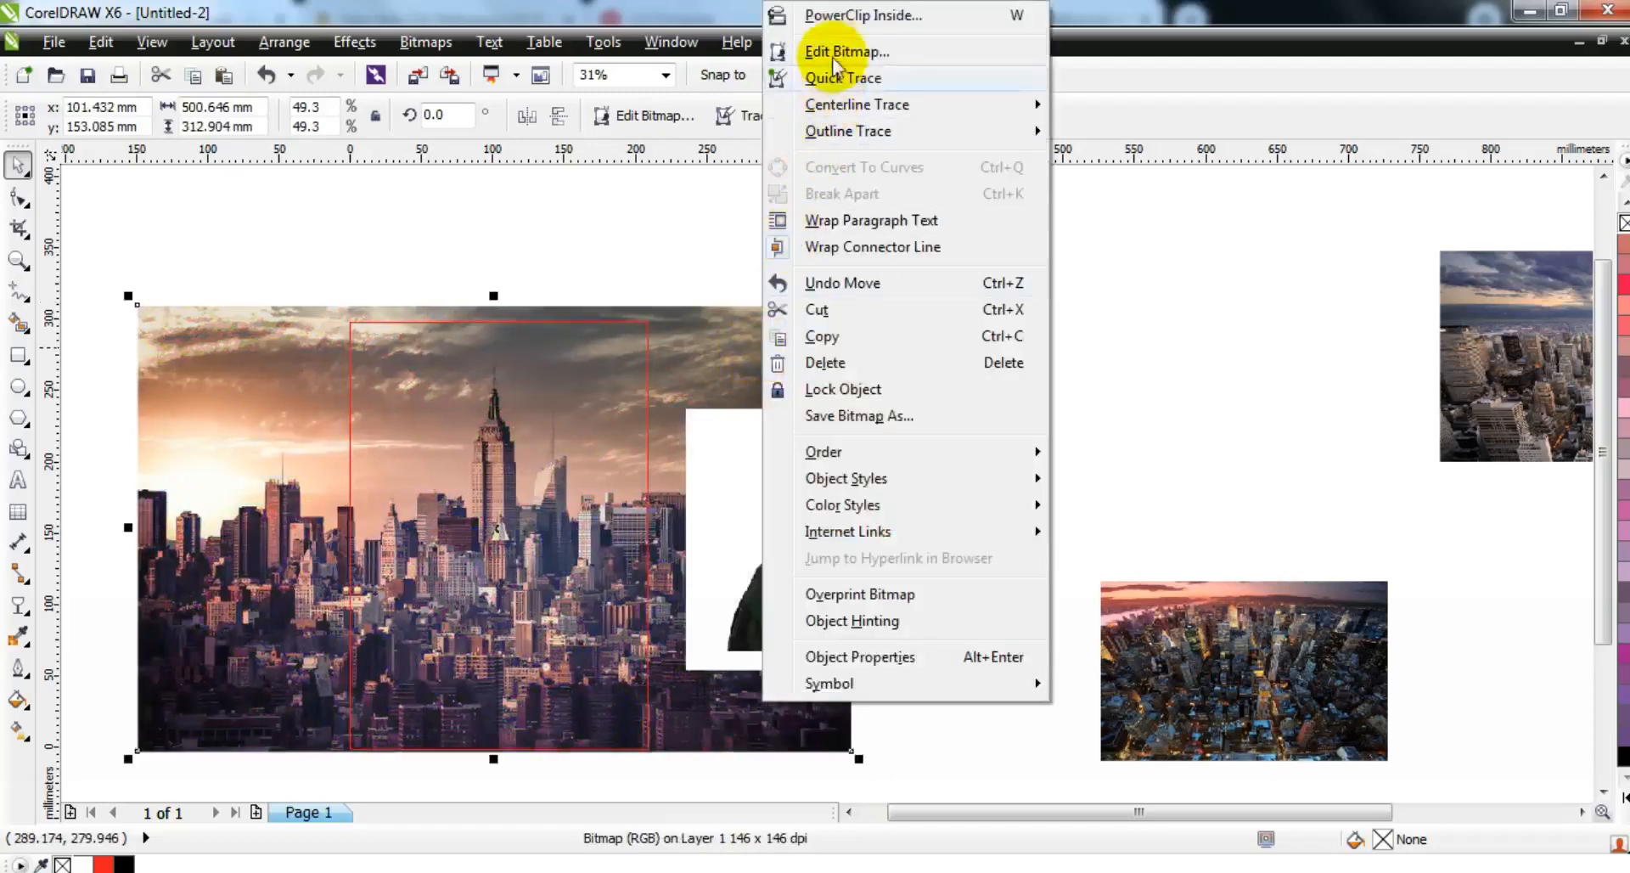
{"action": "left_click", "coordinate": [834, 15]}
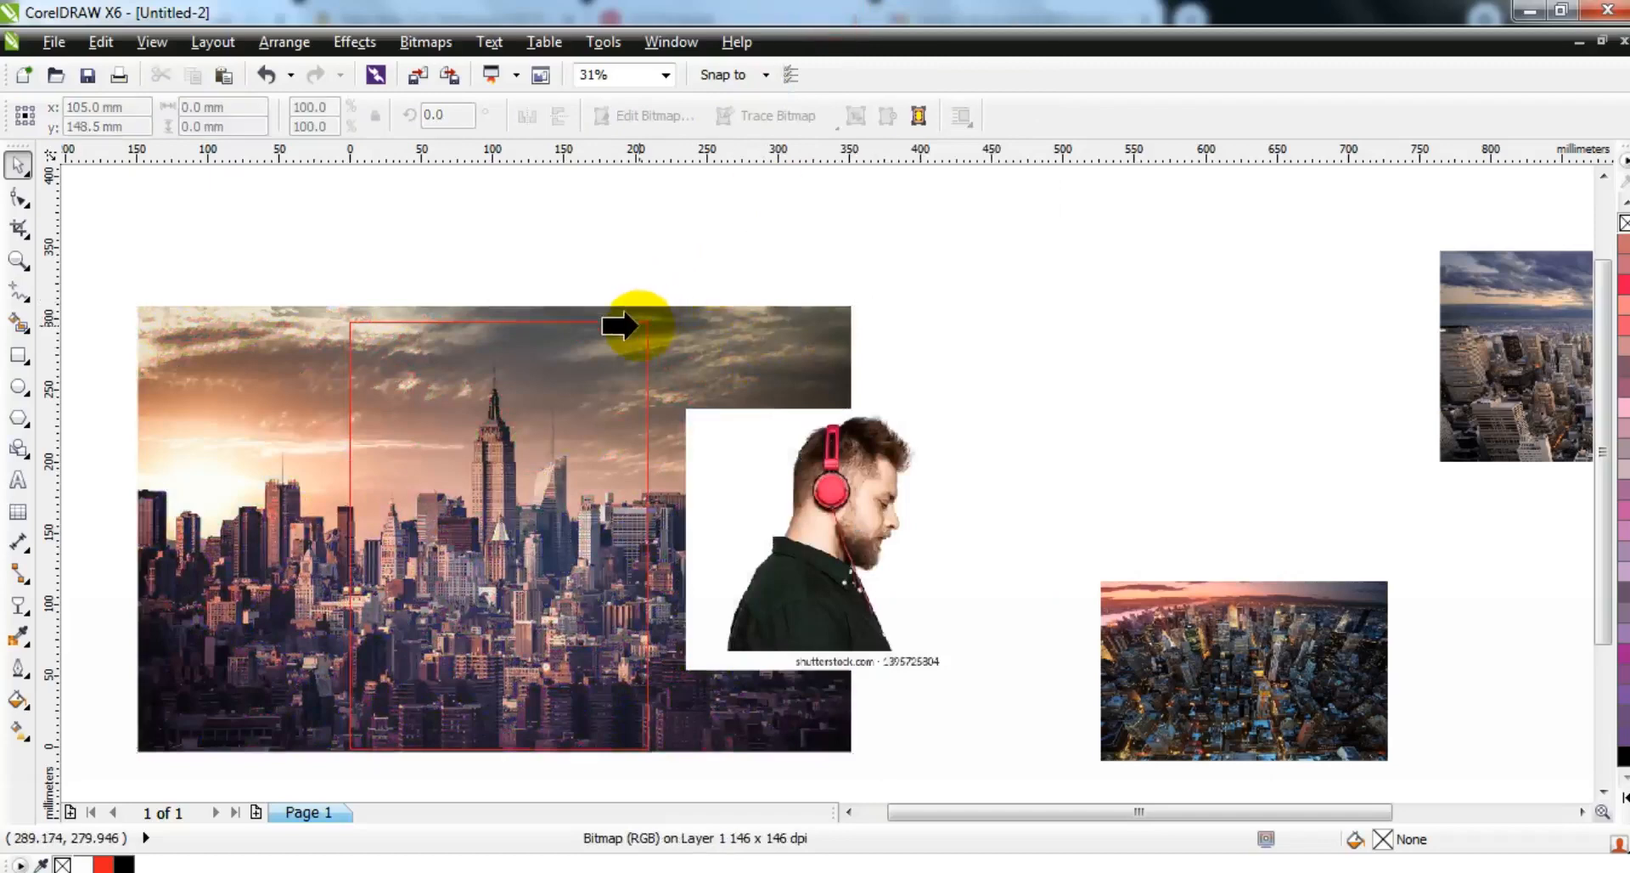
{"action": "left_click", "coordinate": [637, 322]}
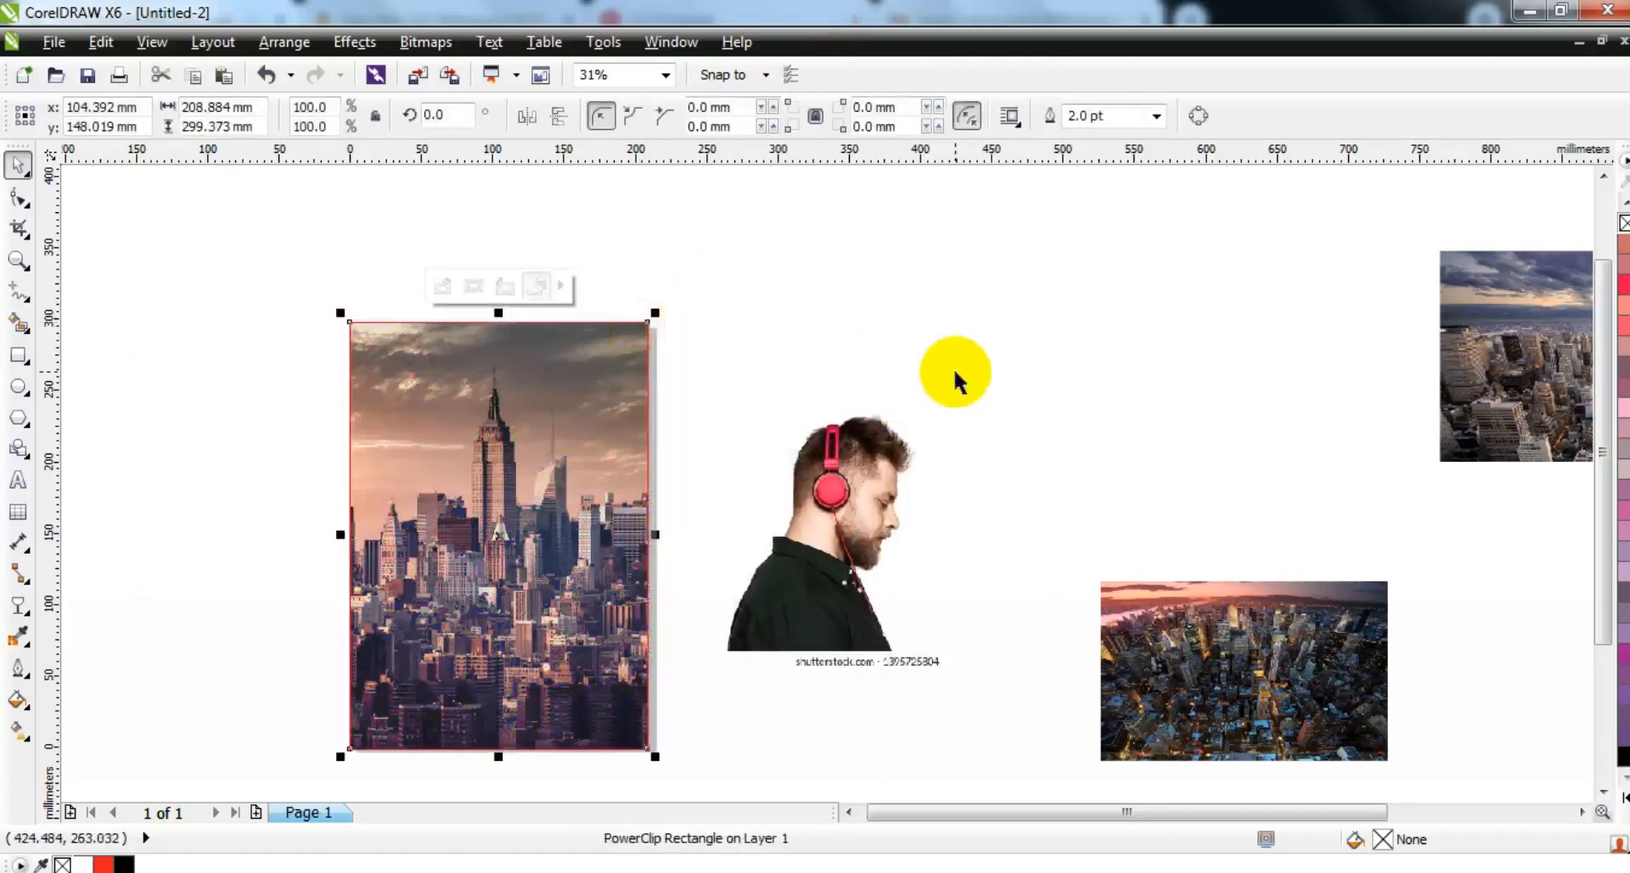
Zoom in on the clipped skyline rectangle and check it in full-screen preview.
{"action": "left_click", "coordinate": [836, 492], "text": "shift"}
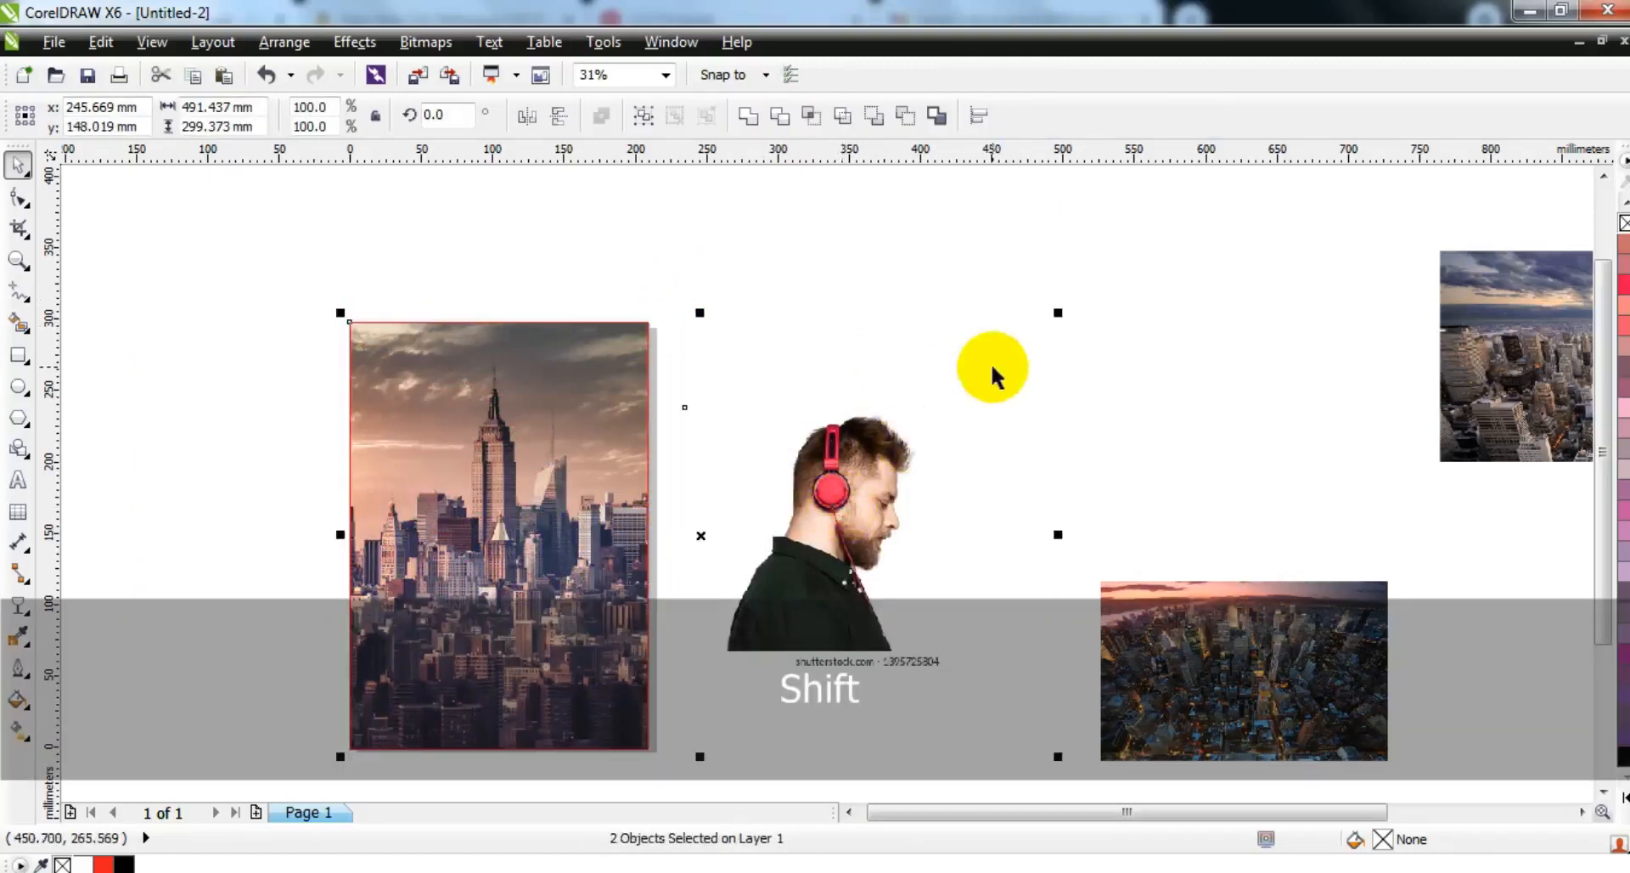
{"action": "key", "text": "shift+F2"}
{"action": "key", "text": "Escape"}
{"action": "left_click", "coordinate": [463, 416]}
{"action": "key", "text": "shift+F2"}
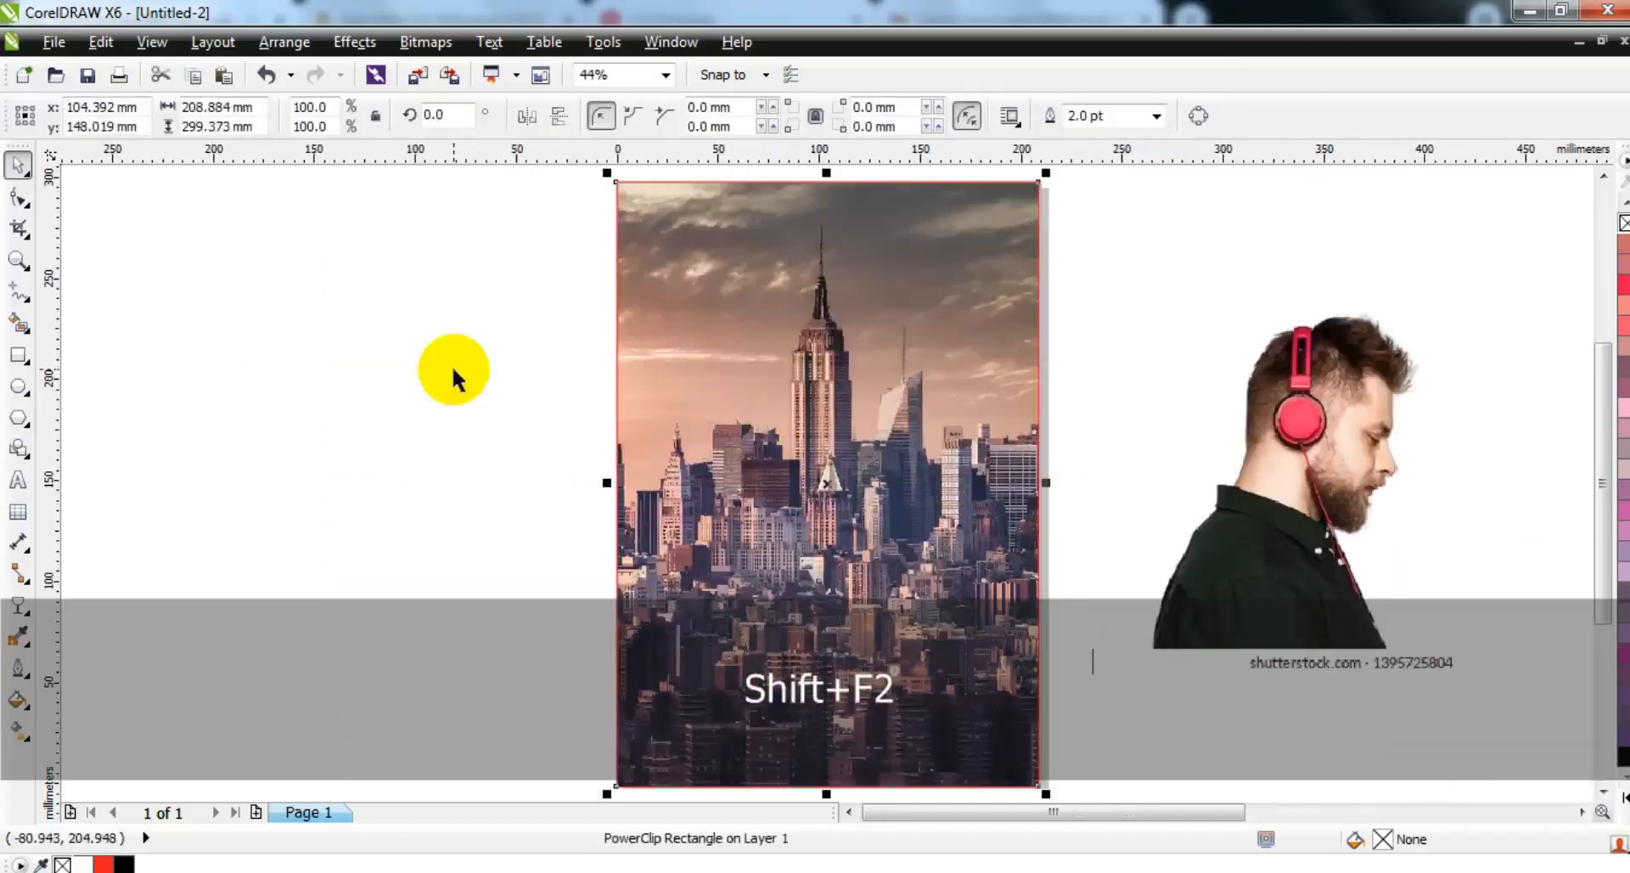
{"action": "key", "text": "F9"}
{"action": "key", "text": "F9"}
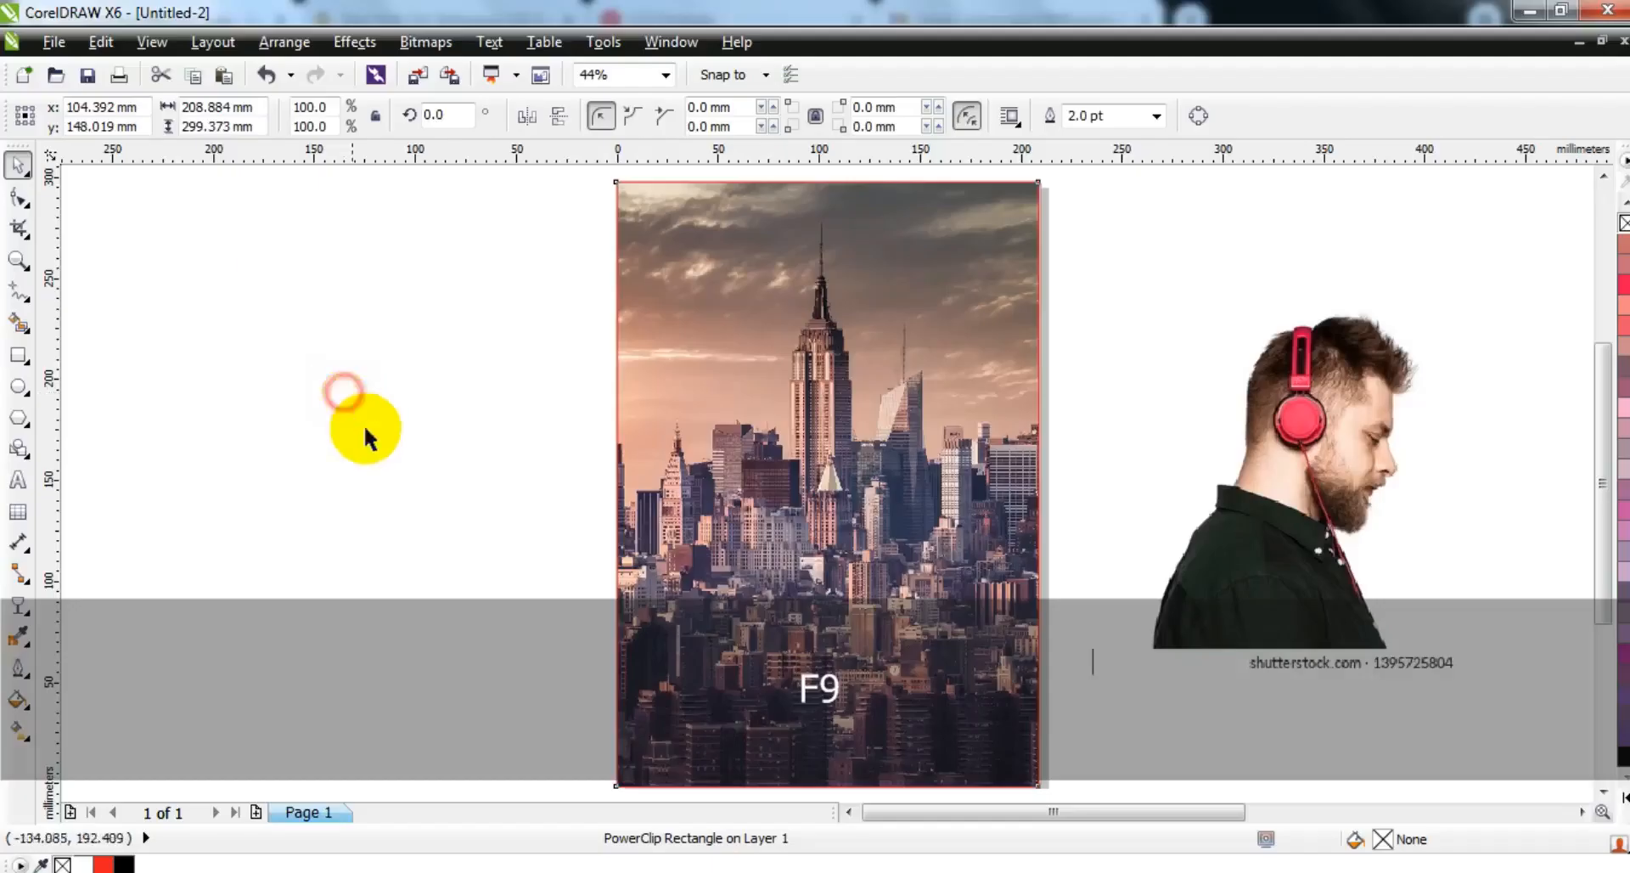
{"action": "left_click", "coordinate": [379, 459]}
Draw an inner rectangle about 190 × 279 mm over the skyline and fill it with white.
{"action": "left_click", "coordinate": [22, 364]}
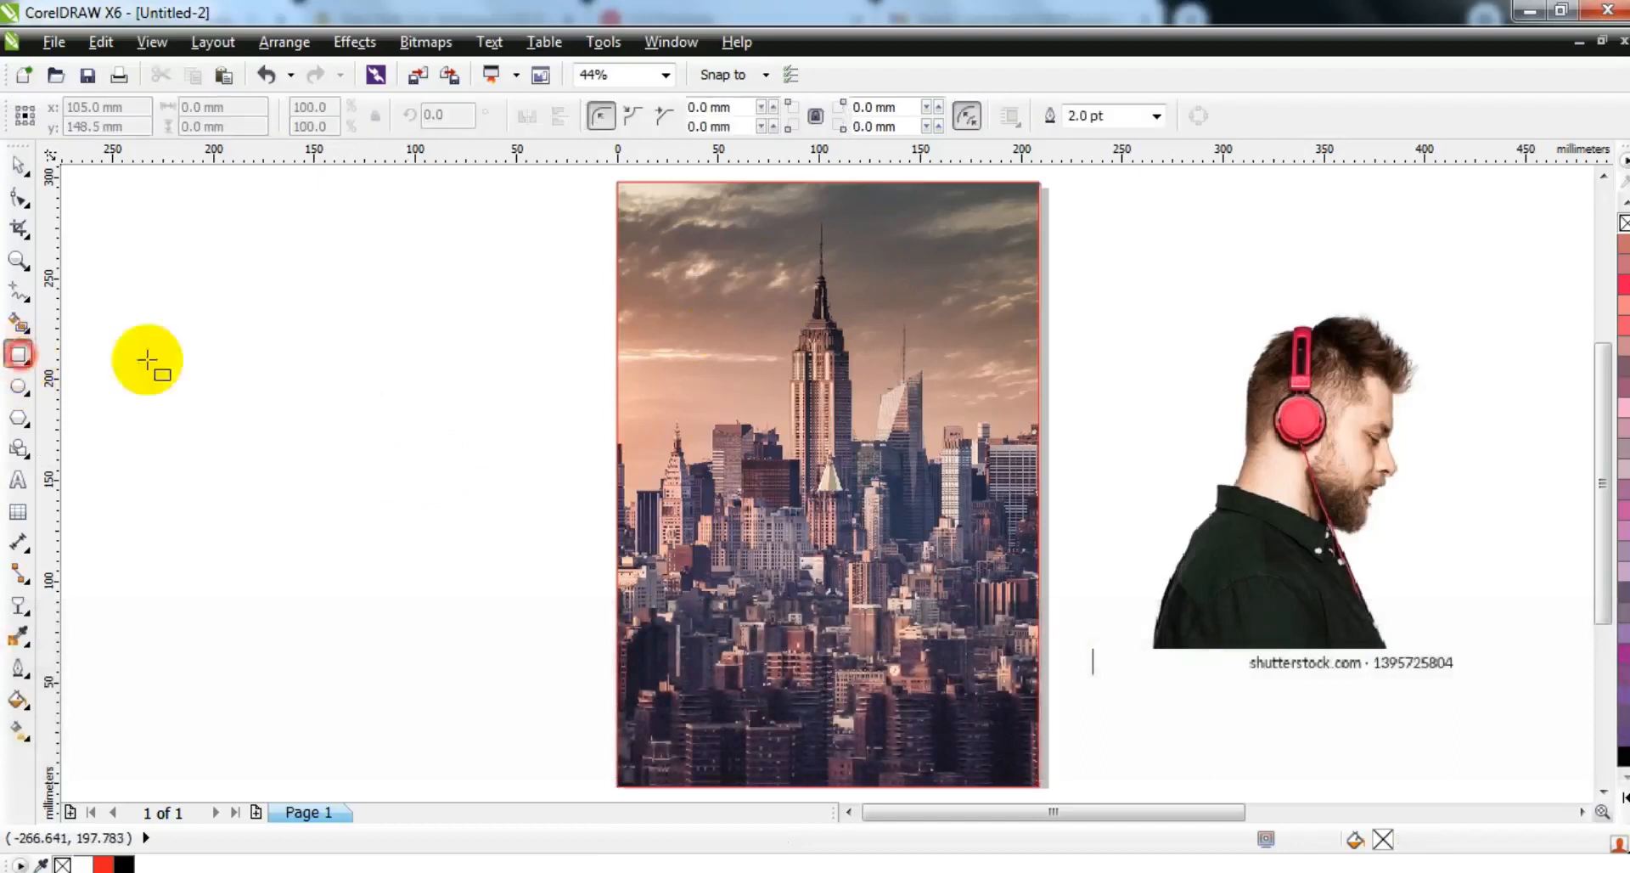
{"action": "left_click_drag", "start_coordinate": [634, 197], "coordinate": [1018, 759]}
{"action": "left_click", "coordinate": [13, 170]}
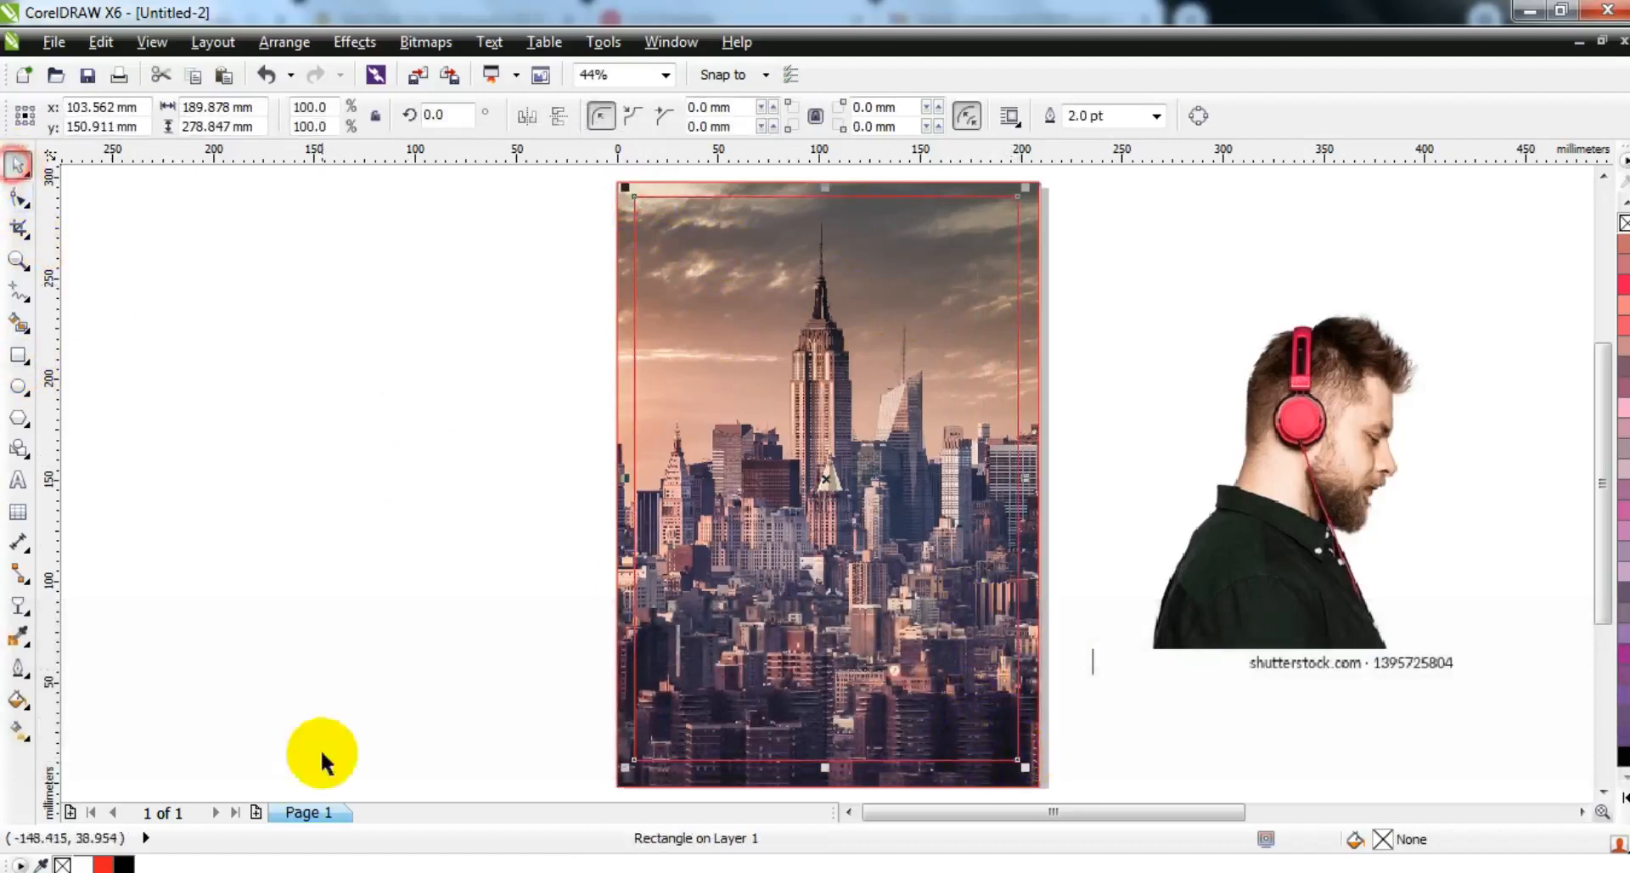
{"action": "left_click", "coordinate": [1623, 798]}
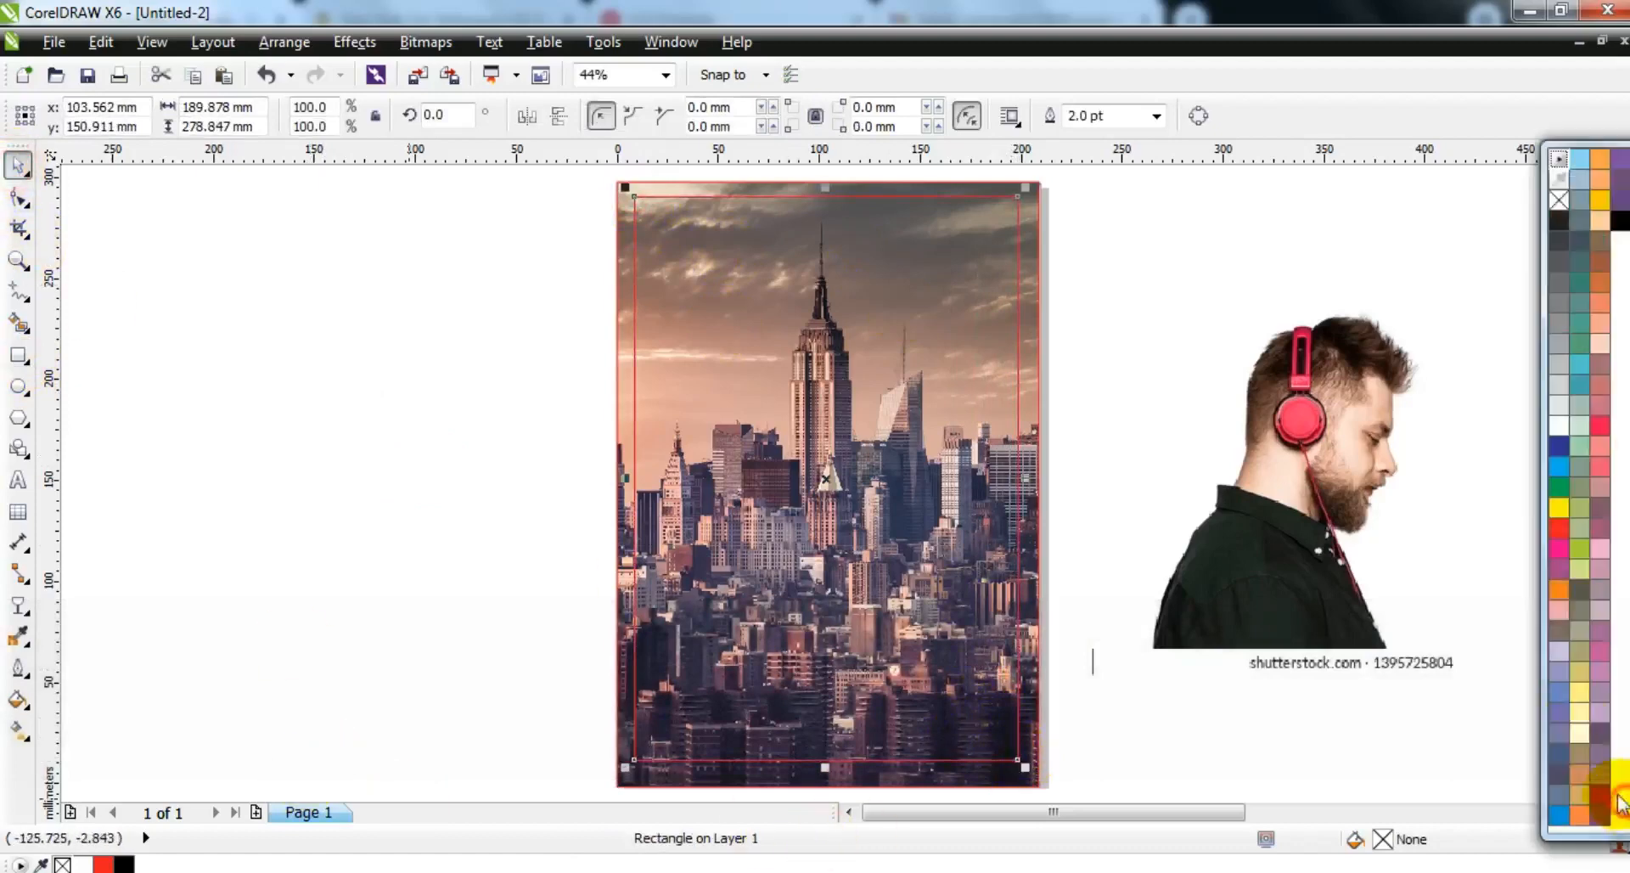
{"action": "left_click", "coordinate": [1559, 425]}
Centre the white rectangle horizontally and vertically on the skyline rectangle.
{"action": "left_click", "coordinate": [1036, 424], "text": "shift"}
{"action": "key", "text": "c"}
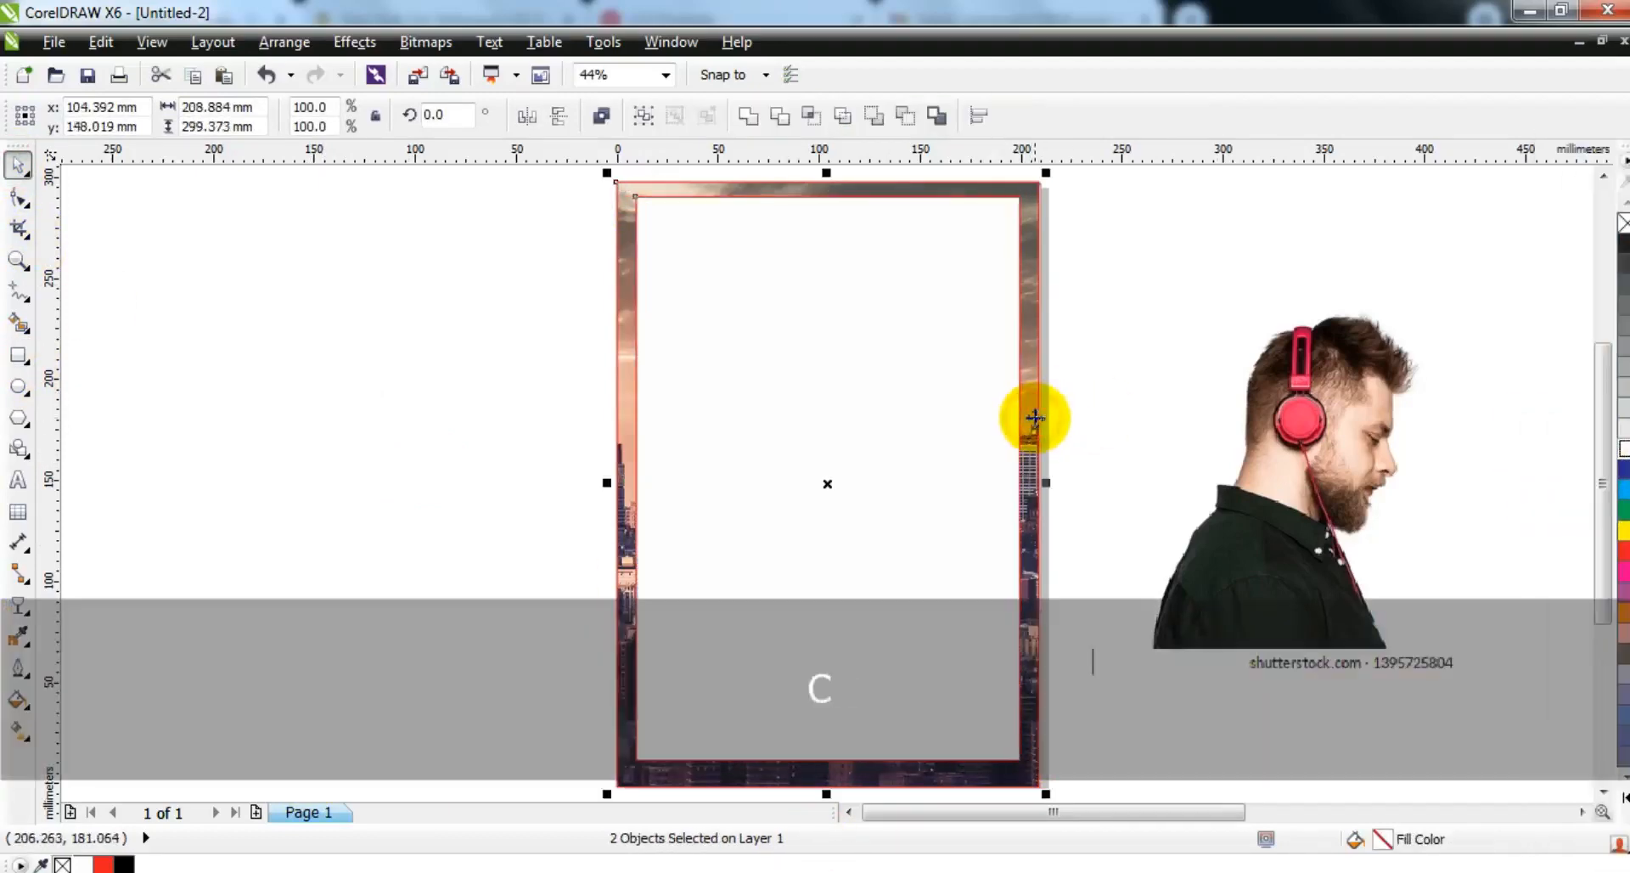
{"action": "key", "text": "e"}
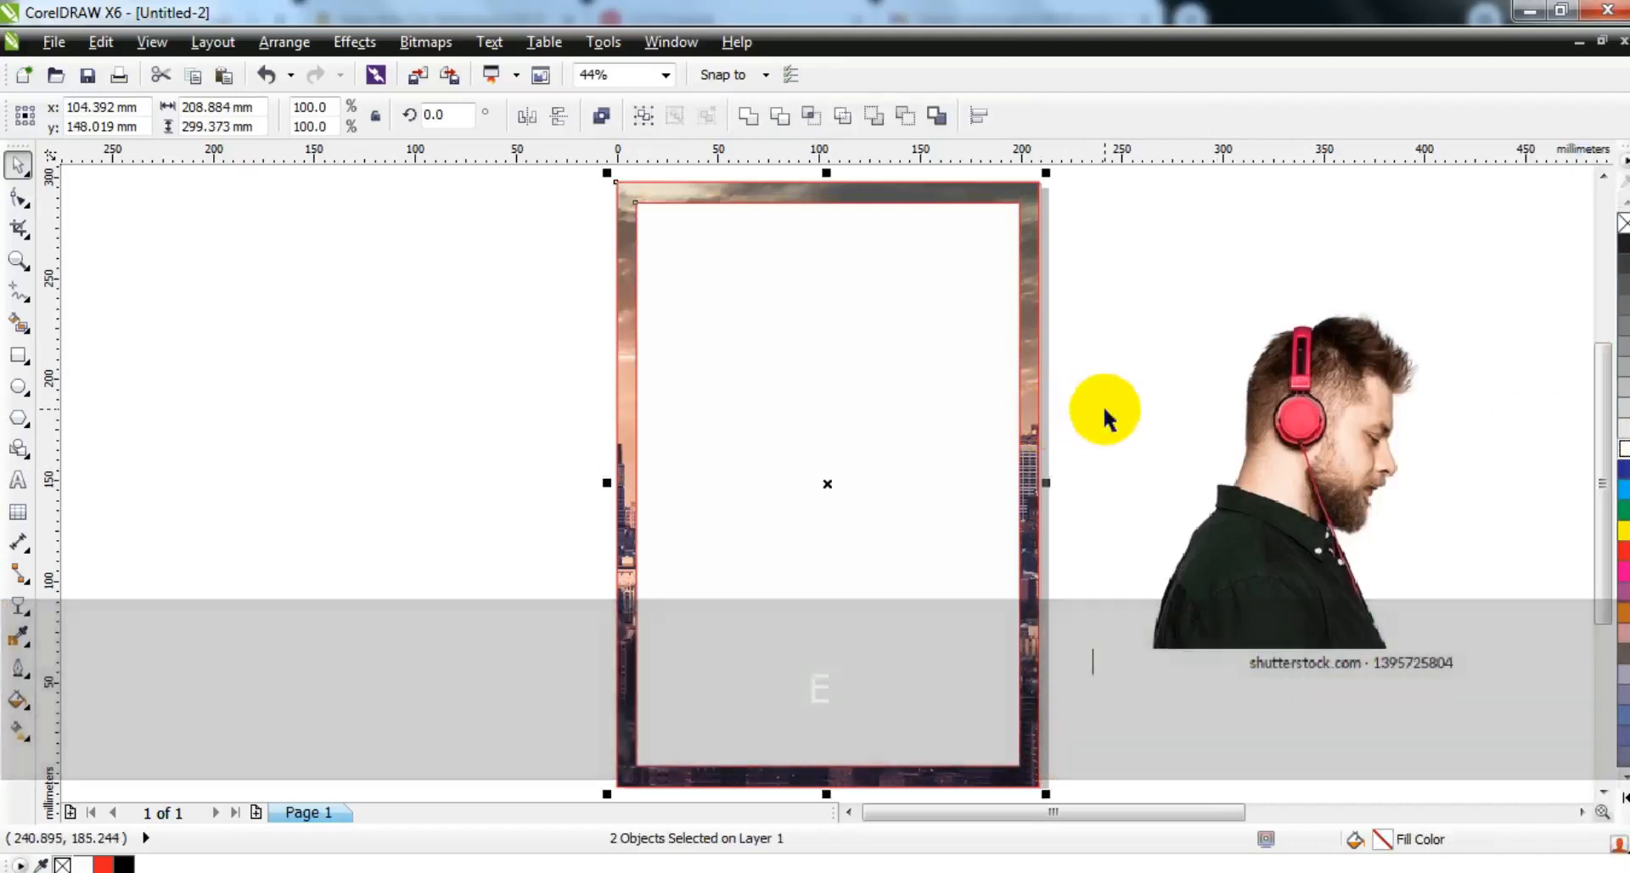
{"action": "left_click", "coordinate": [1102, 409]}
Place the photo of the man with headphones over the page, bring it to the front and enlarge it to about 333 × 239 mm.
{"action": "left_click_drag", "start_coordinate": [1291, 567], "coordinate": [767, 685]}
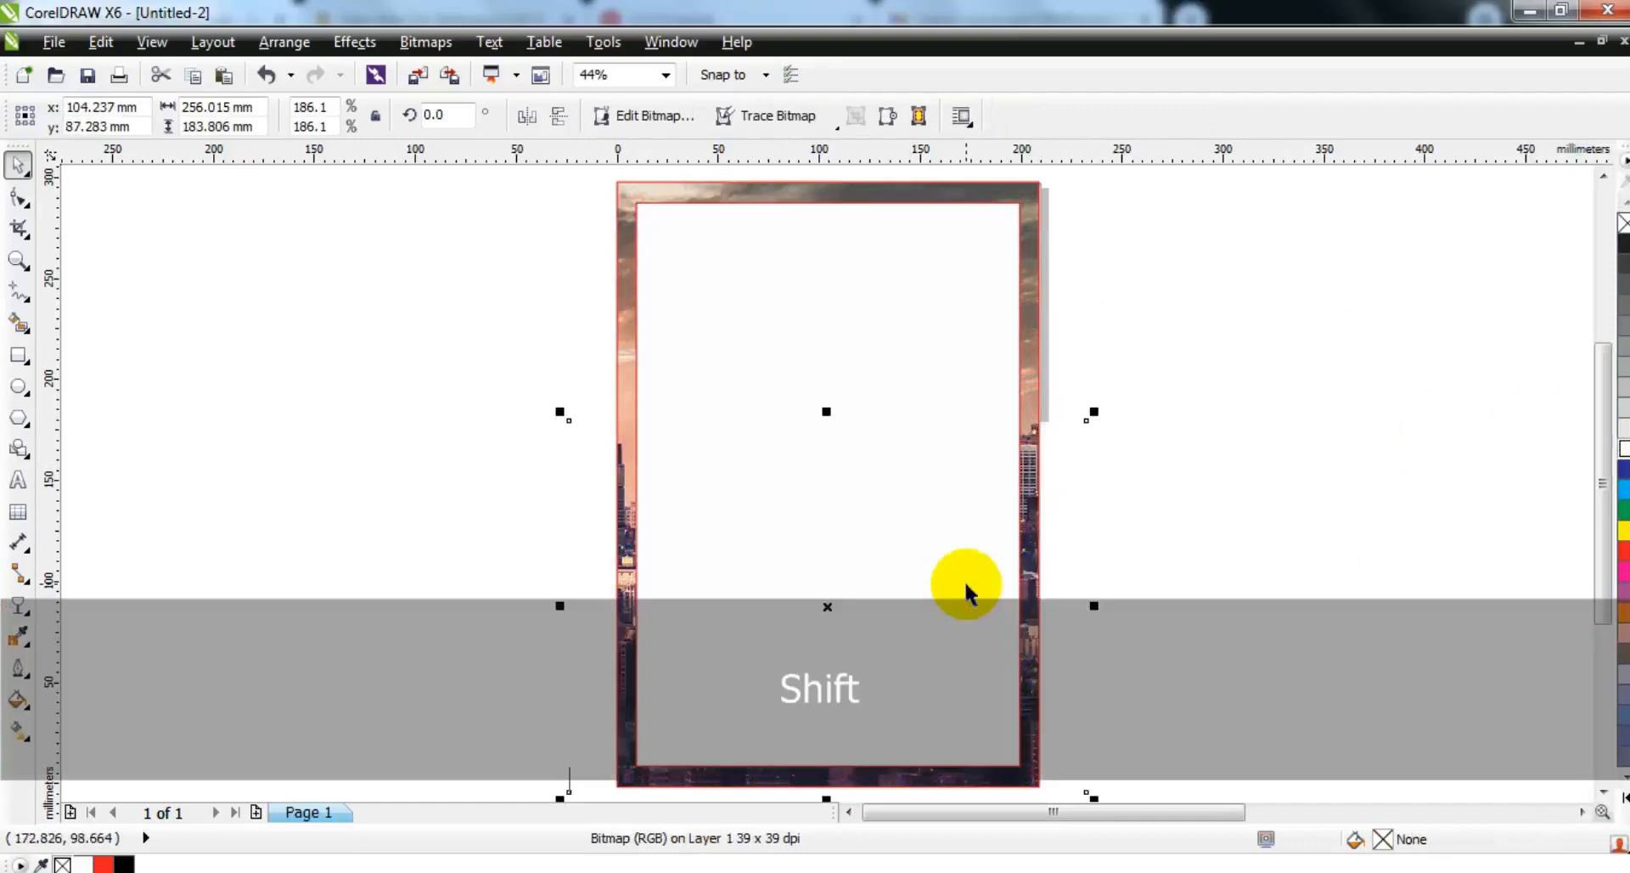
{"action": "key", "text": "shift+Page_Up"}
{"action": "left_click_drag", "start_coordinate": [1092, 408], "coordinate": [1181, 326]}
{"action": "left_click_drag", "start_coordinate": [1102, 464], "coordinate": [1105, 443]}
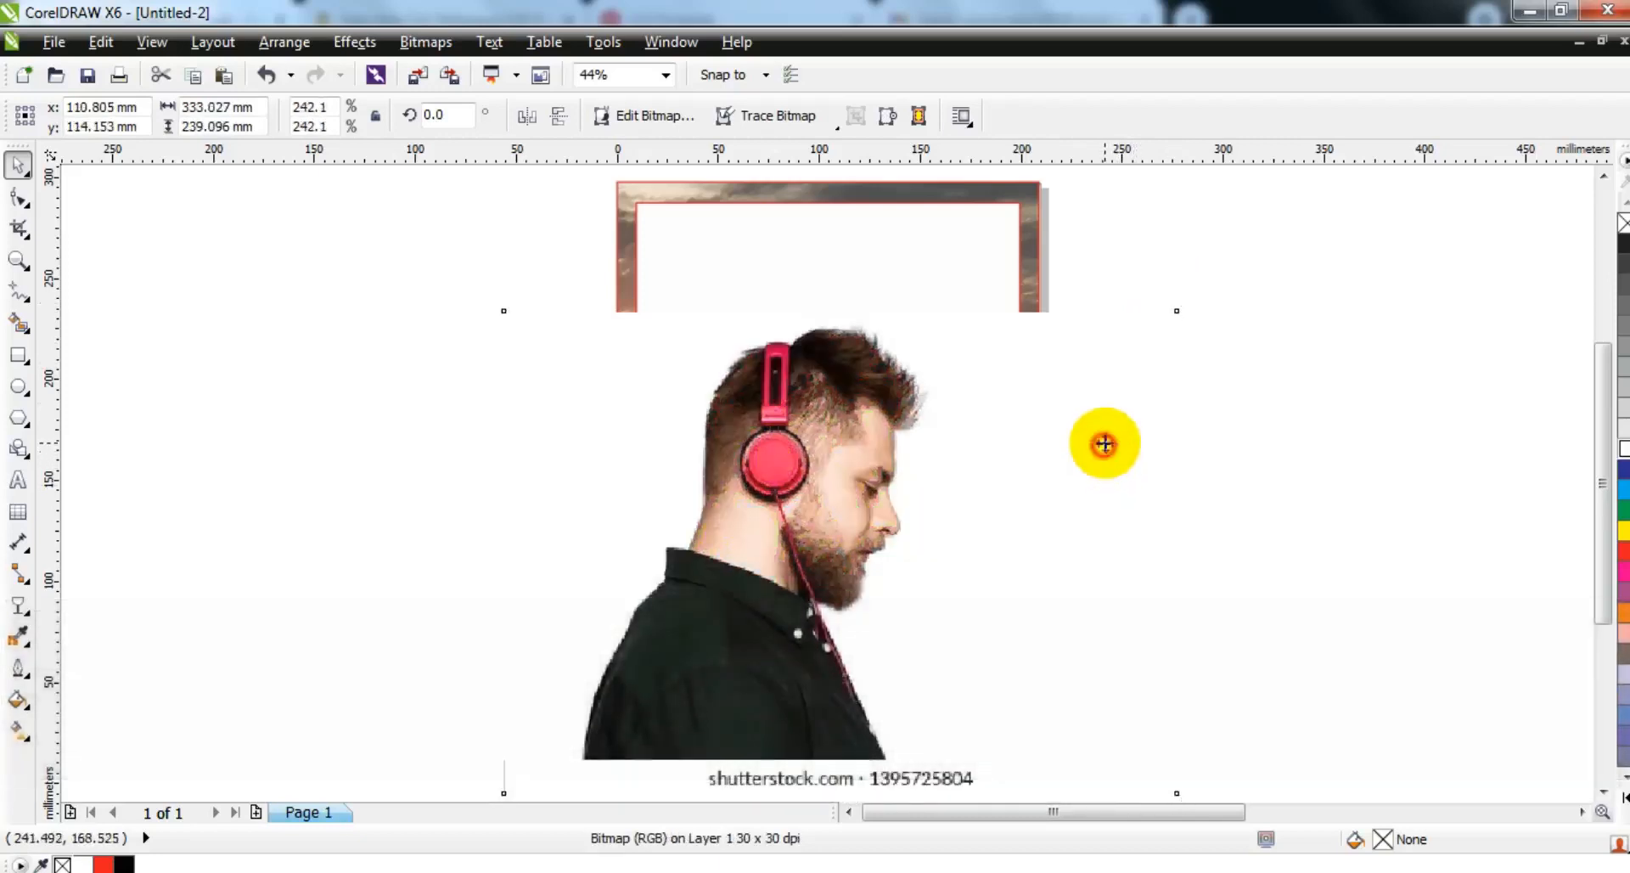
With a 1.0 pt Freehand line, trace from the top of the headphone band across the spiky front hair to the forehead.
{"action": "left_click", "coordinate": [18, 261]}
{"action": "left_click_drag", "start_coordinate": [621, 279], "coordinate": [1162, 552]}
{"action": "left_click", "coordinate": [15, 289]}
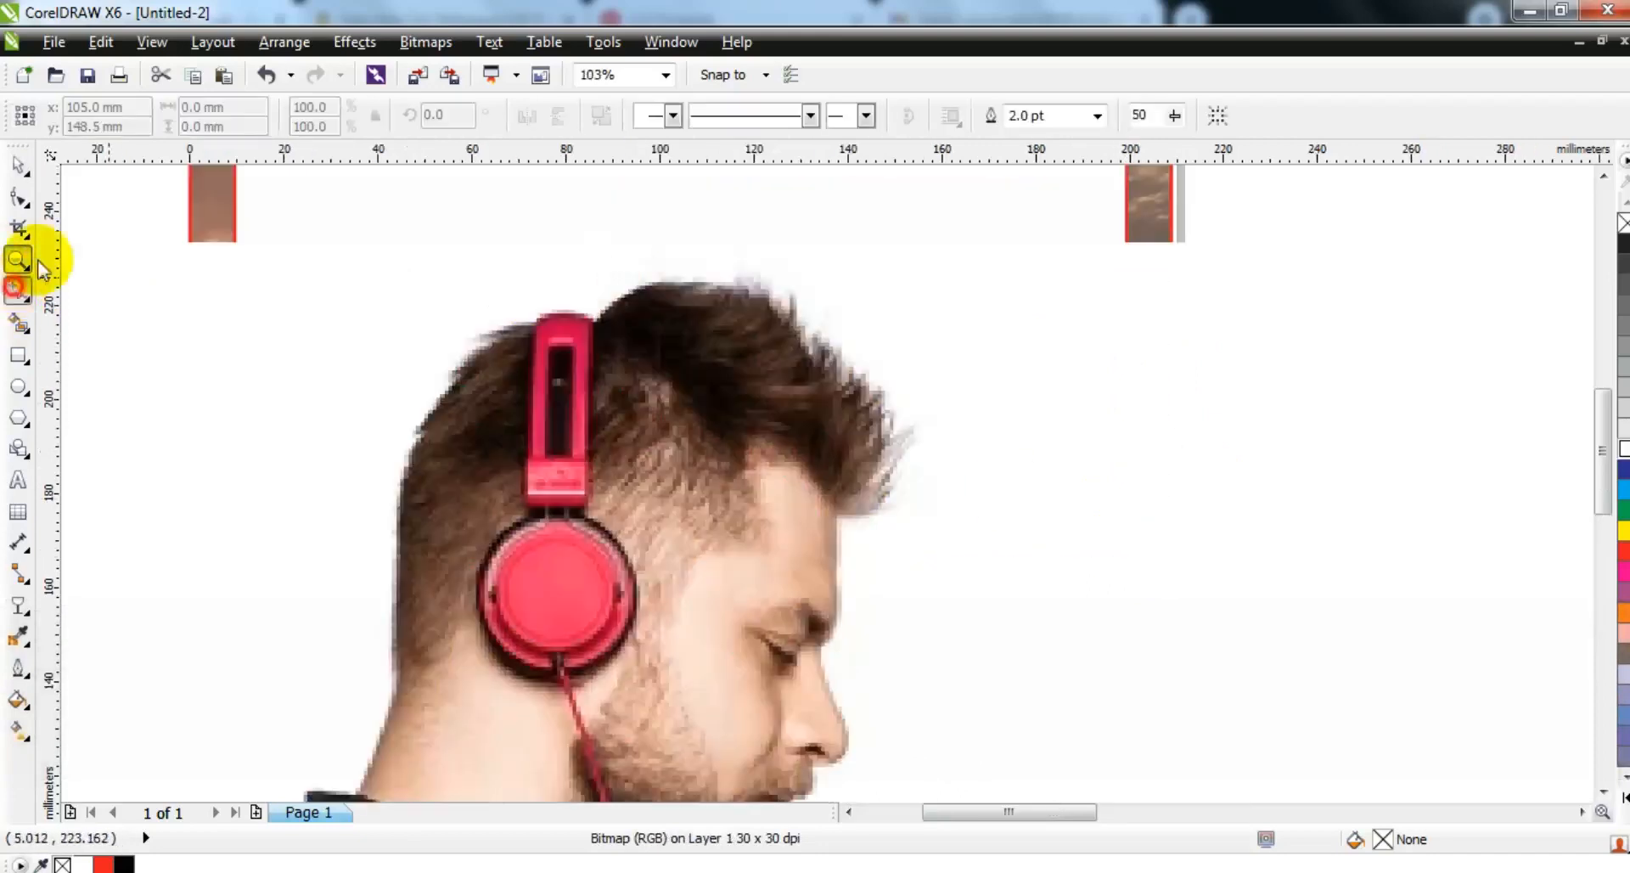
{"action": "left_click", "coordinate": [1098, 121]}
{"action": "left_click", "coordinate": [1023, 197]}
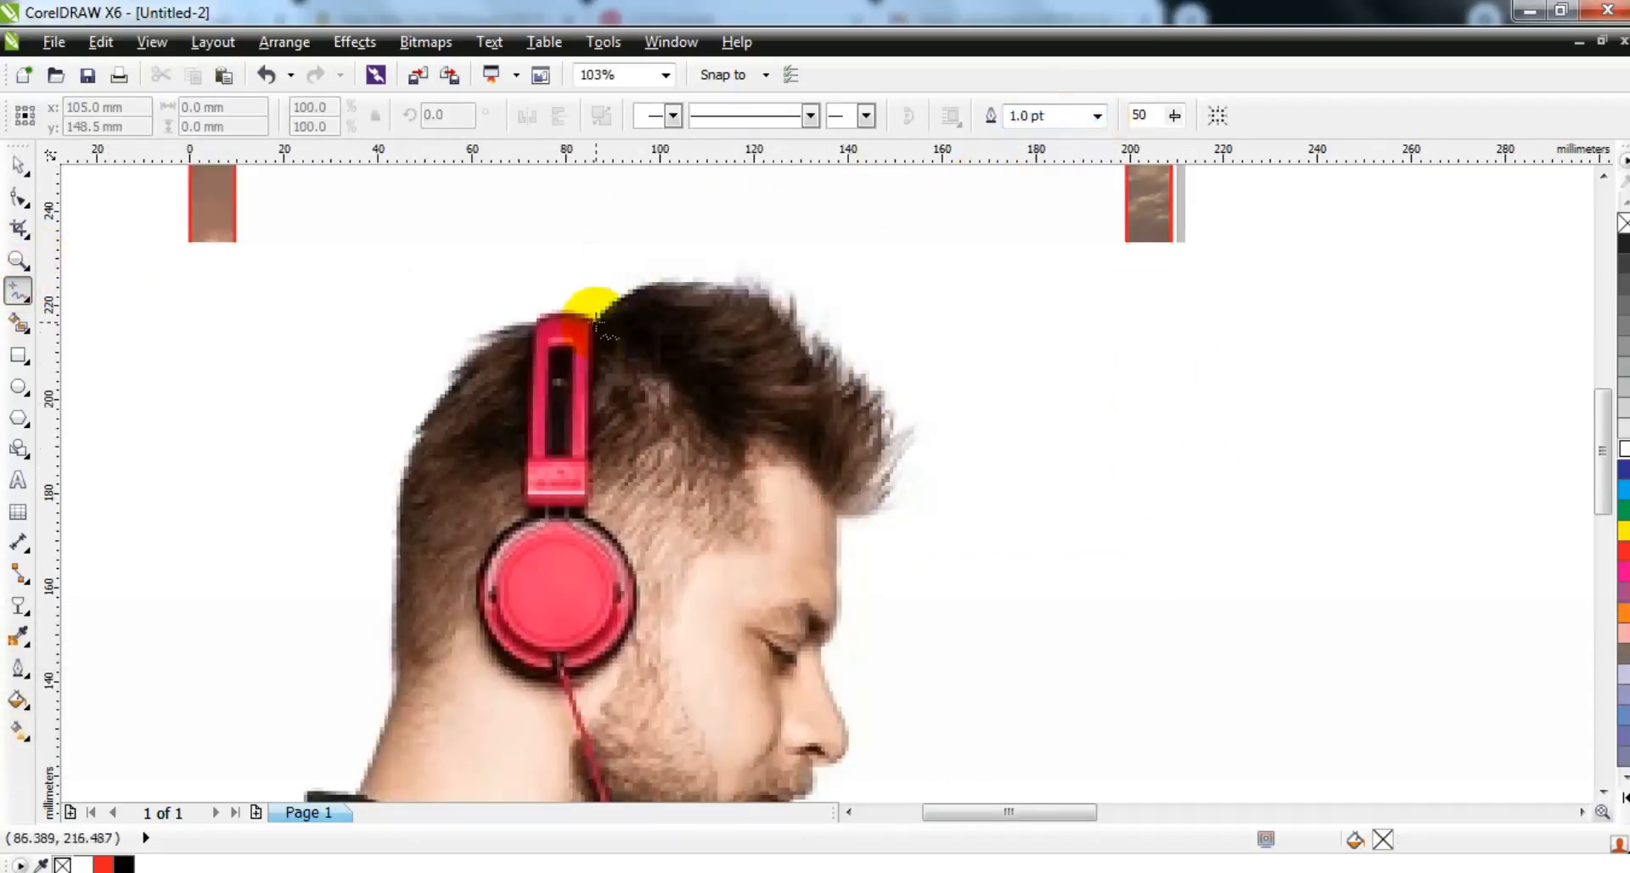
{"action": "left_click", "coordinate": [596, 321]}
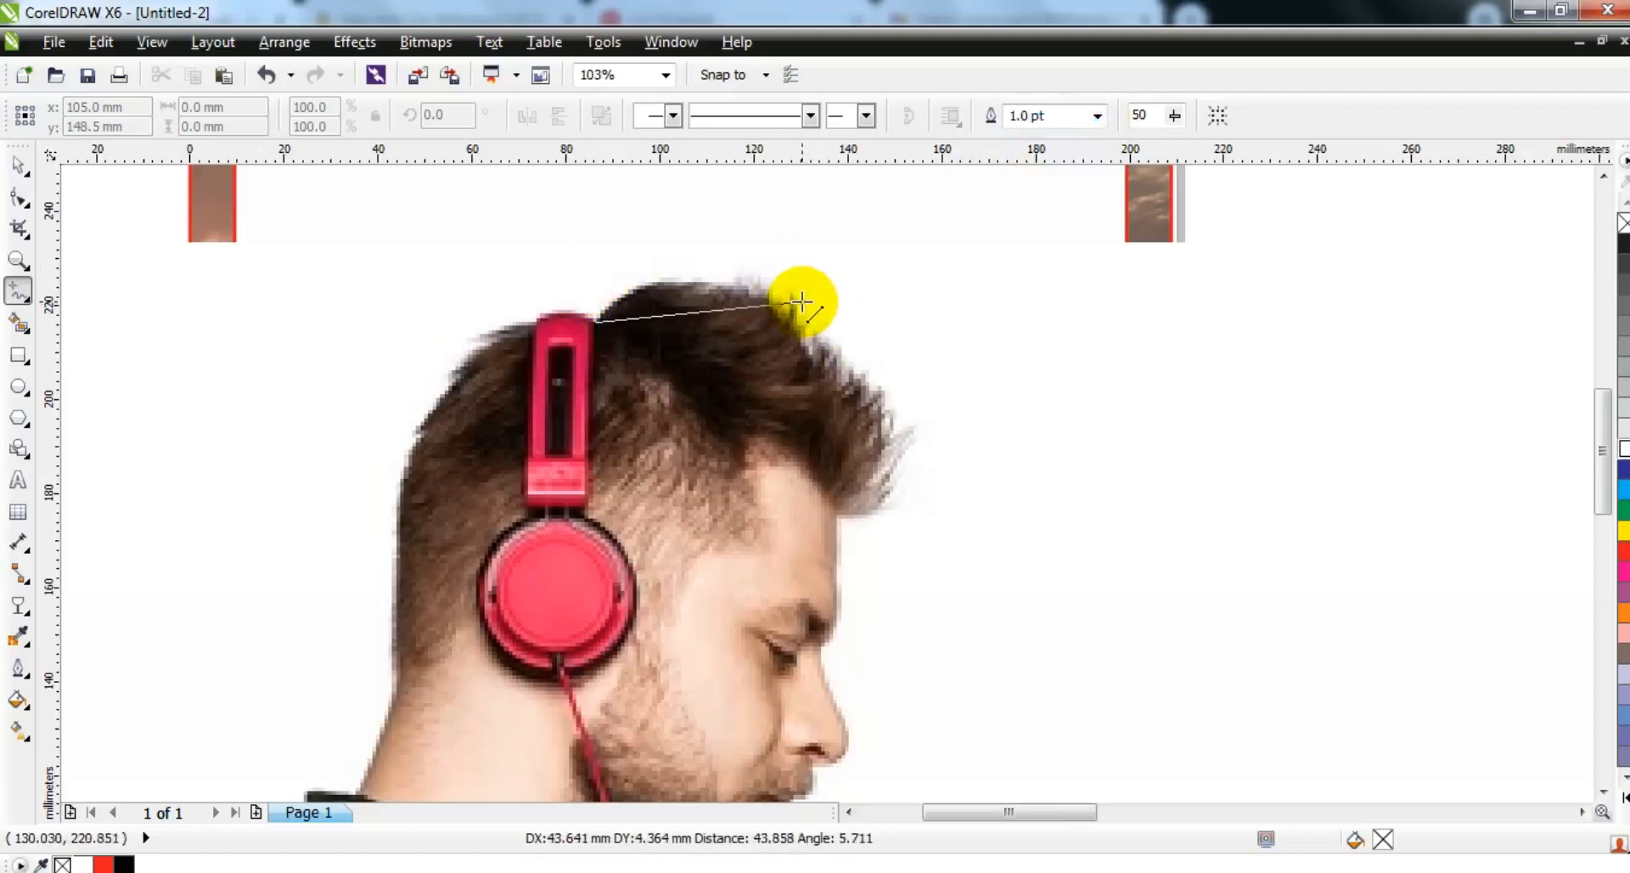
{"action": "left_click", "coordinate": [830, 307]}
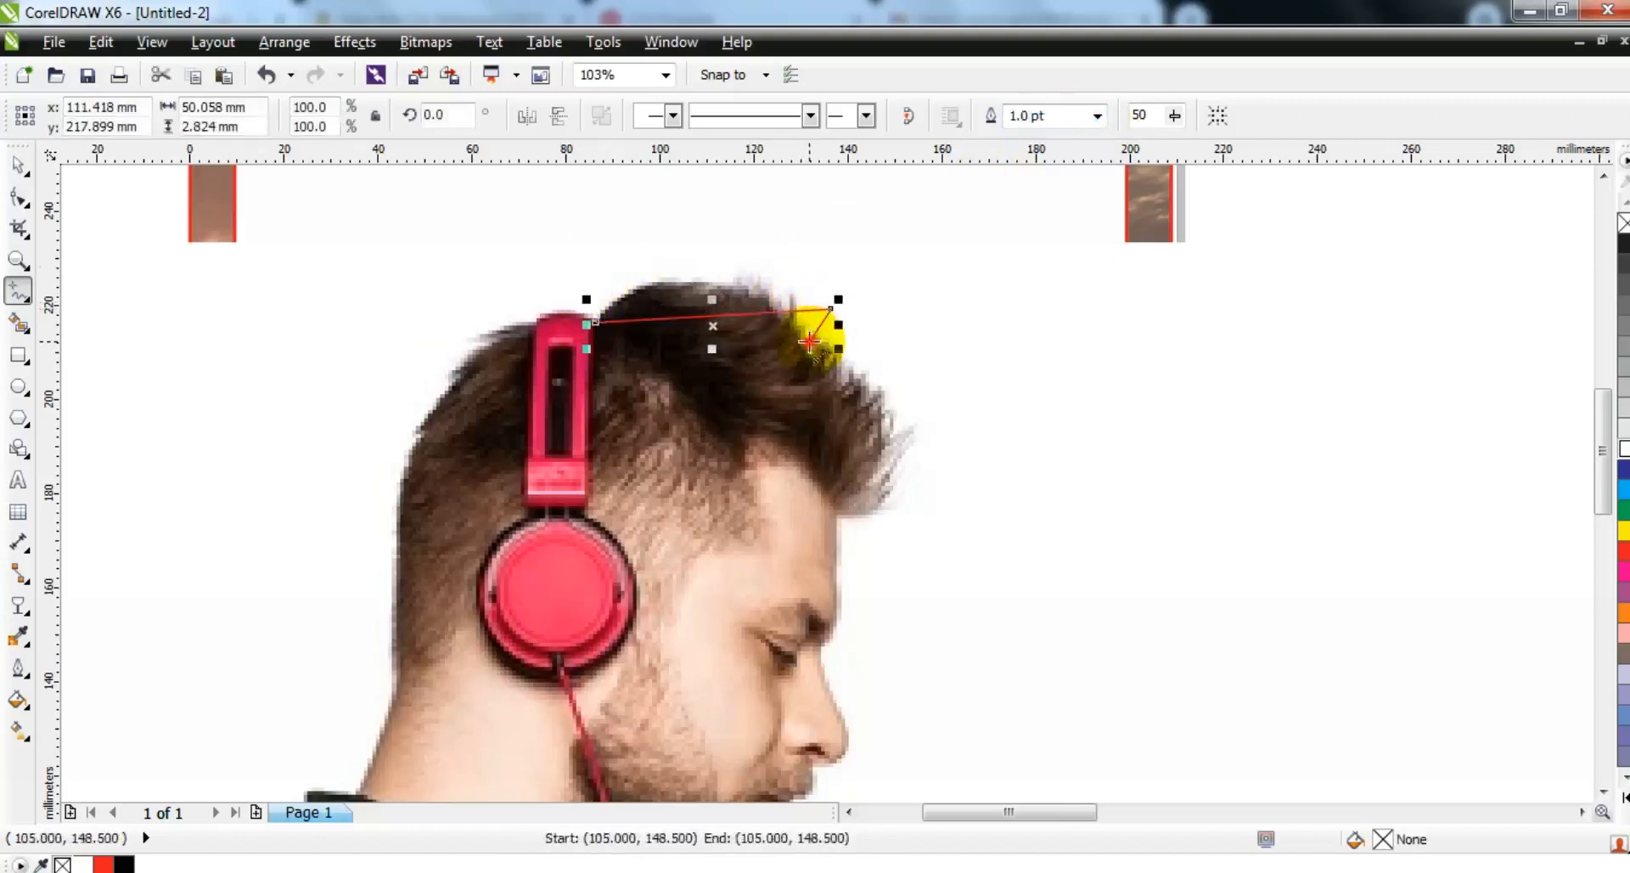
{"action": "left_click", "coordinate": [809, 340]}
{"action": "left_click", "coordinate": [857, 353]}
{"action": "left_click", "coordinate": [844, 386]}
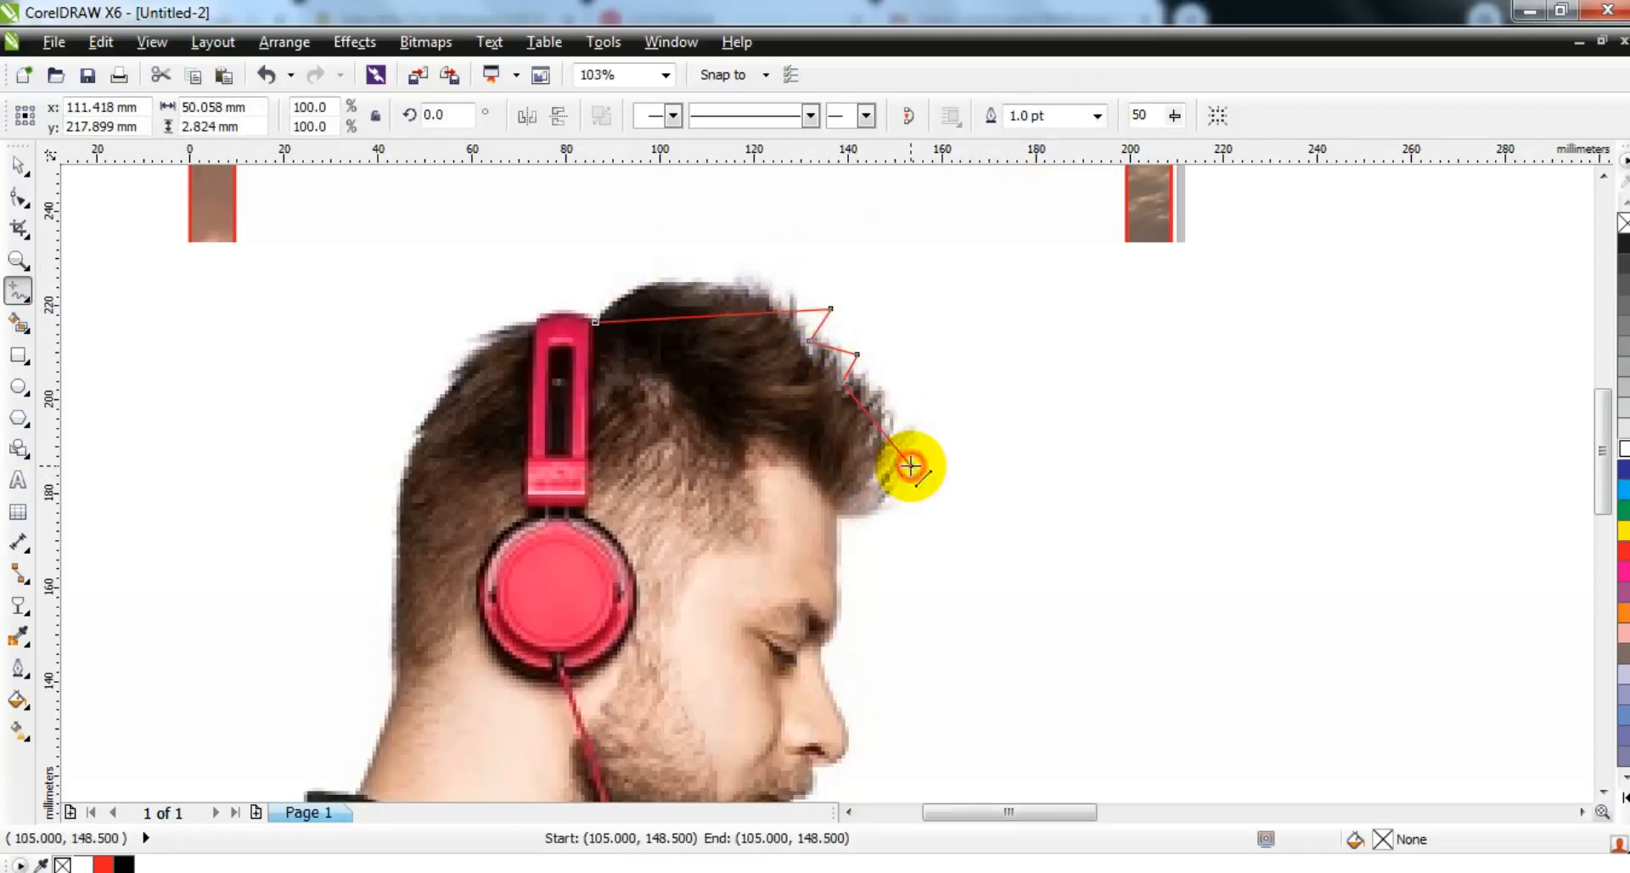
{"action": "left_click", "coordinate": [911, 465]}
{"action": "left_click", "coordinate": [831, 489]}
Continue the outline down the face past brow, nose, mouth and beard to the shirt collar under the chin.
{"action": "left_click", "coordinate": [818, 647]}
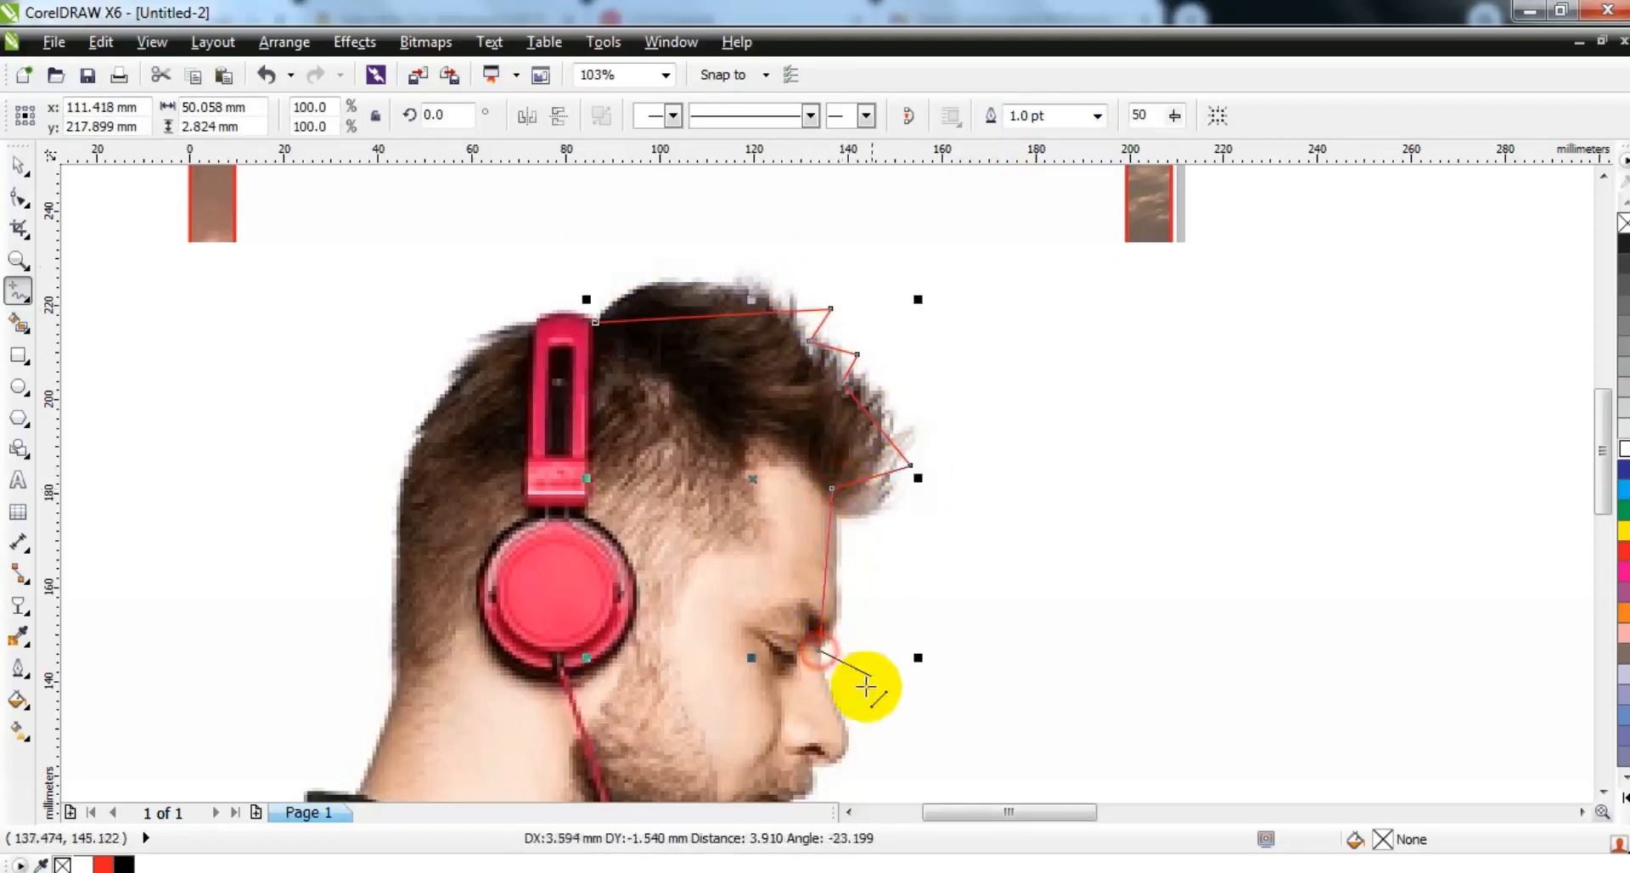
{"action": "left_click", "coordinate": [835, 710]}
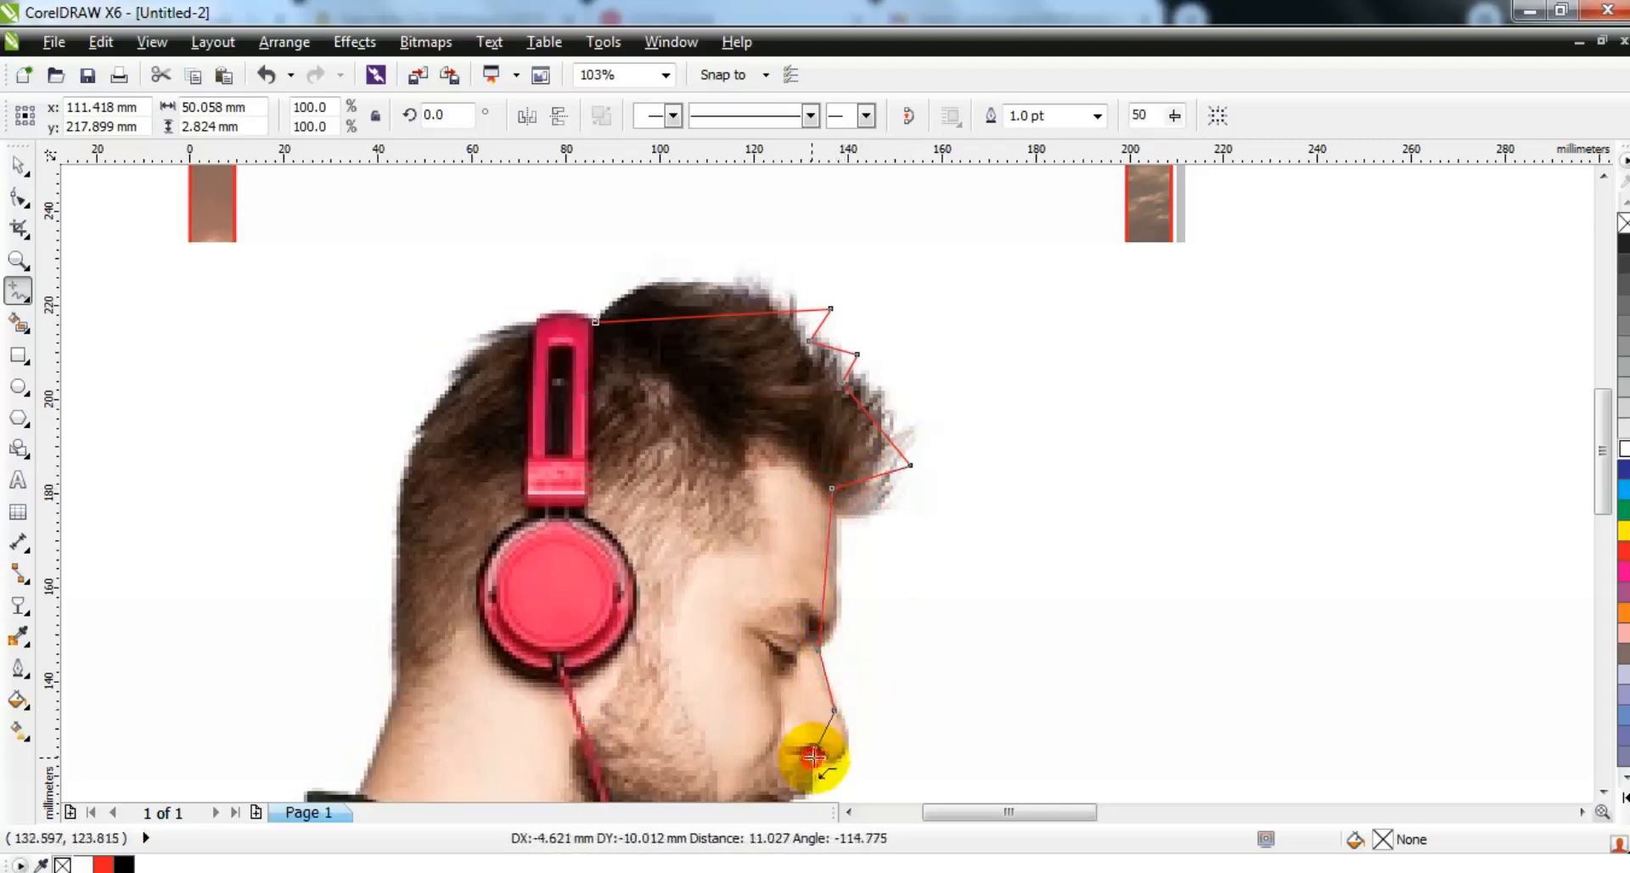
{"action": "double_click", "coordinate": [812, 755]}
{"action": "left_click", "coordinate": [1603, 794]}
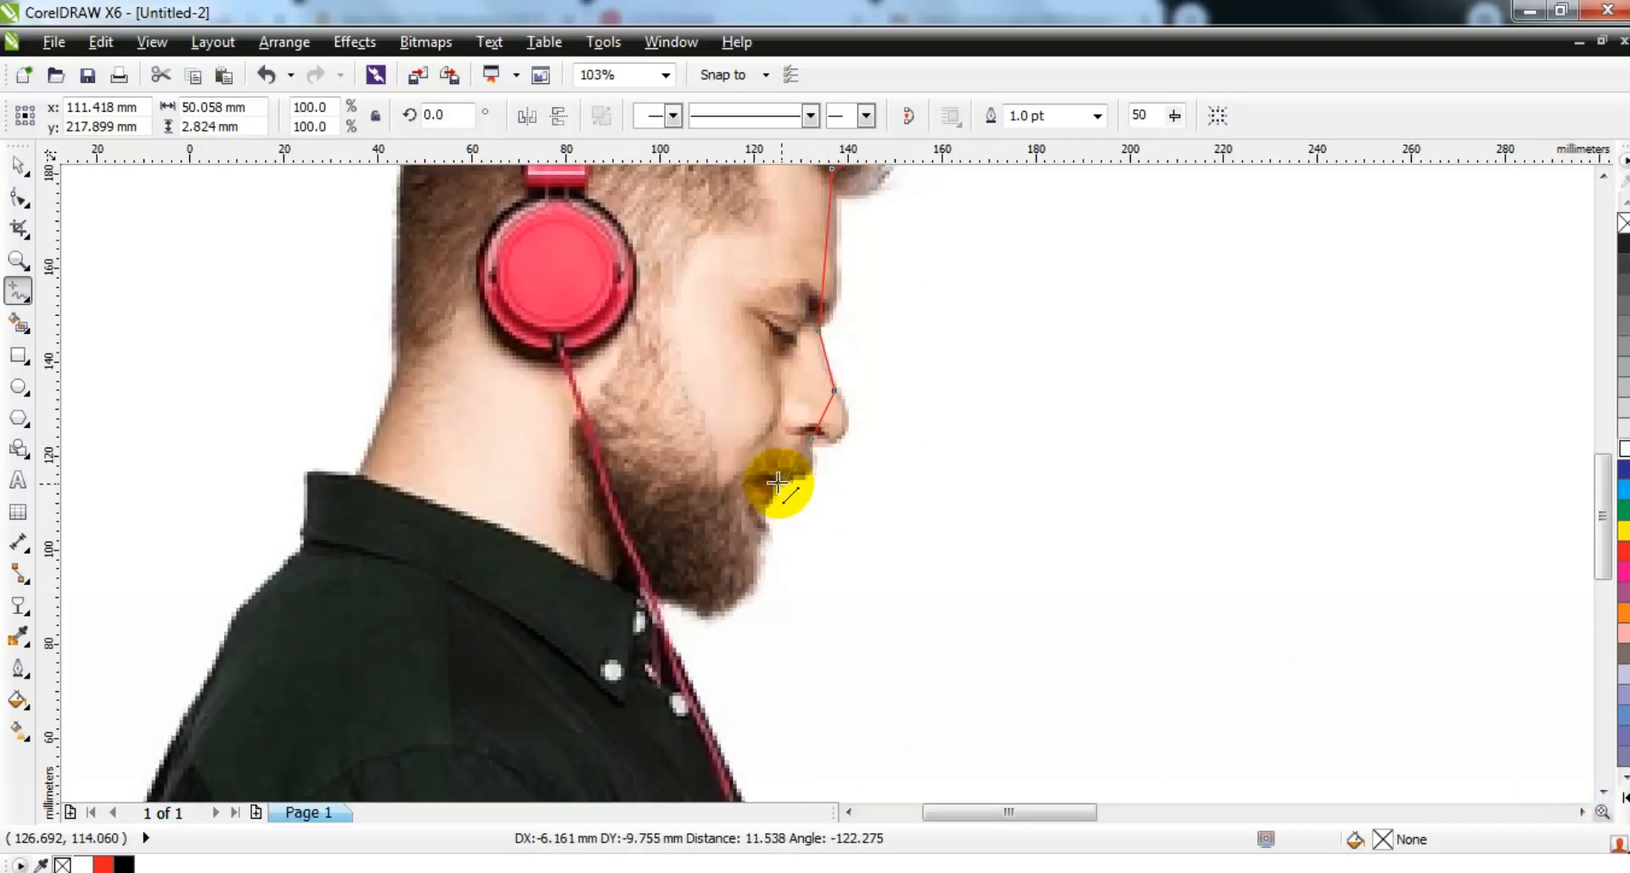
{"action": "left_click", "coordinate": [760, 515]}
{"action": "left_click", "coordinate": [774, 547]}
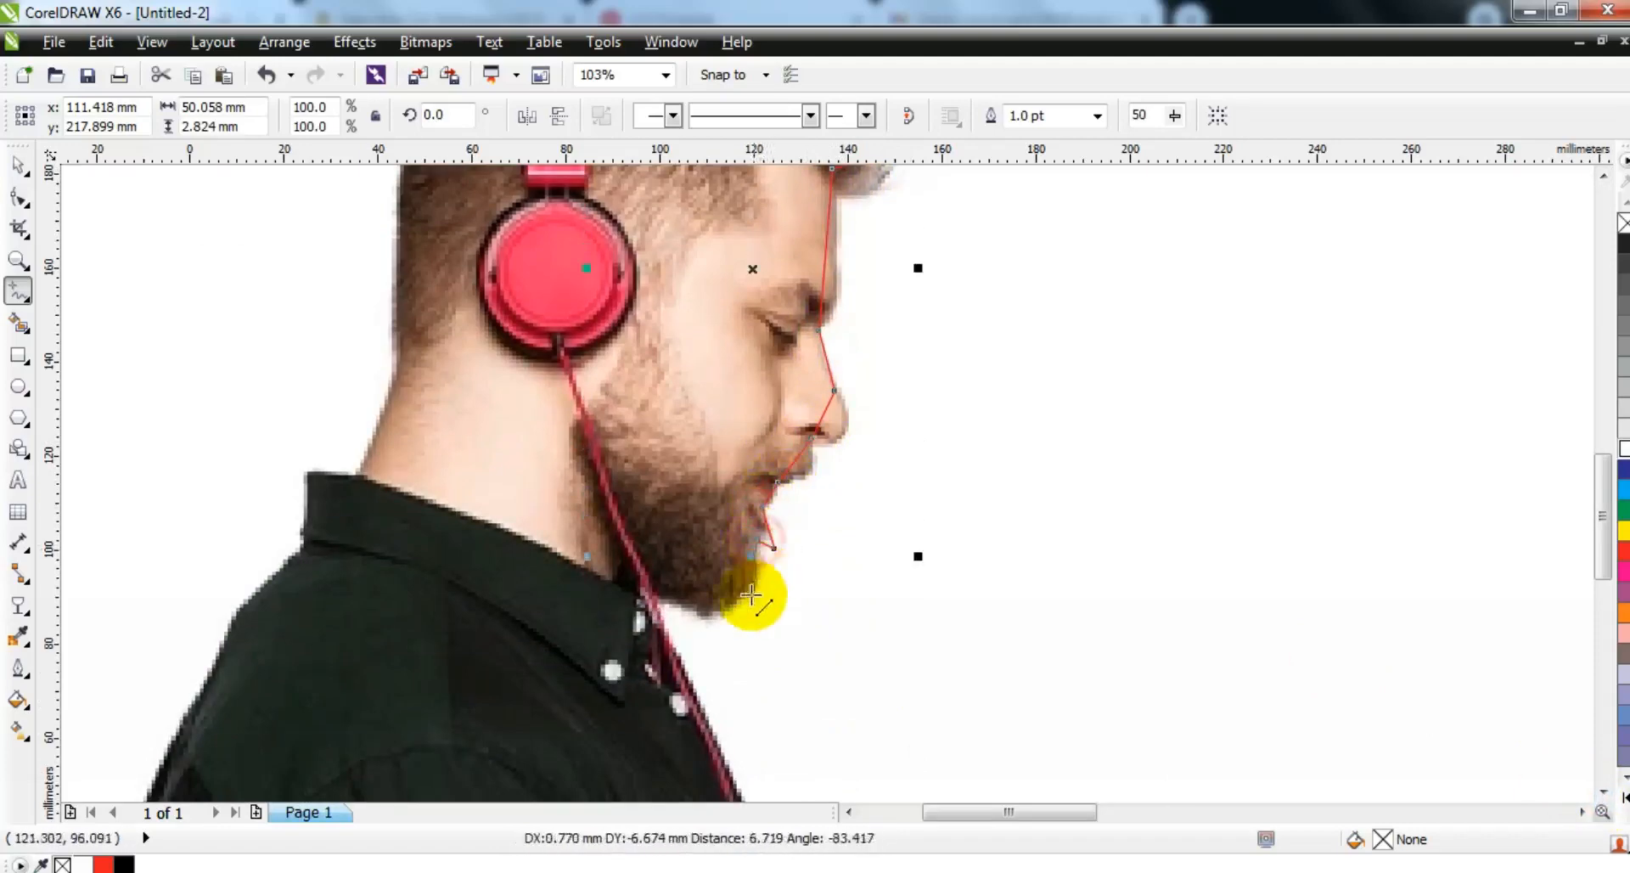
{"action": "left_click", "coordinate": [730, 635]}
{"action": "left_click", "coordinate": [651, 593]}
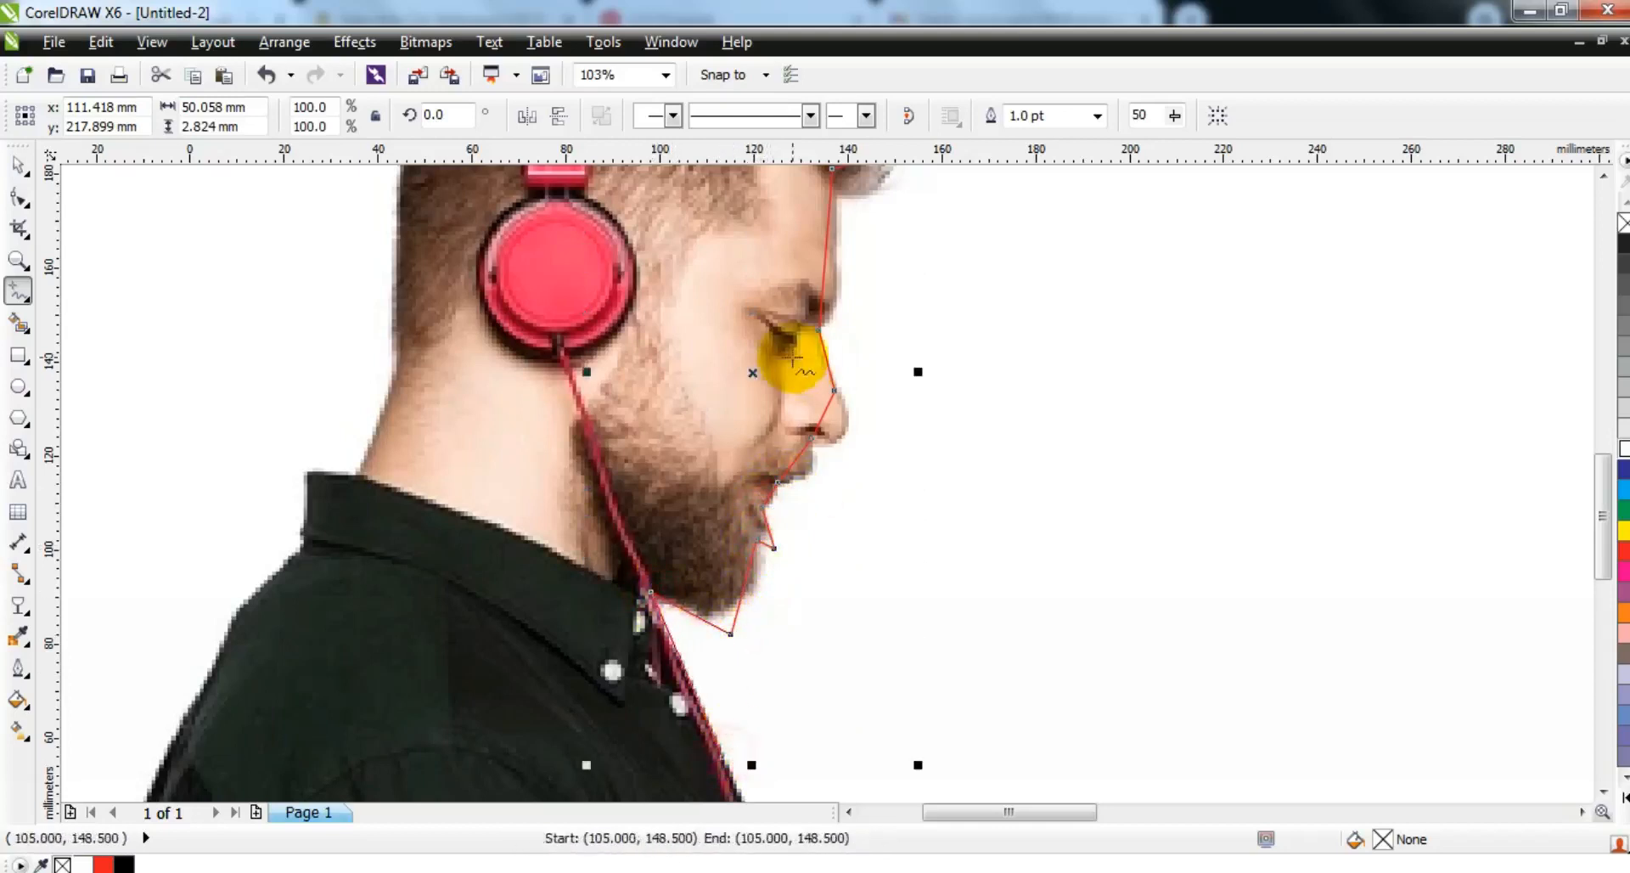
Continue the outline down the shirt front, along the shirt's bottom edge, and up the back and neck to the headphone band.
{"action": "key", "text": "F3"}
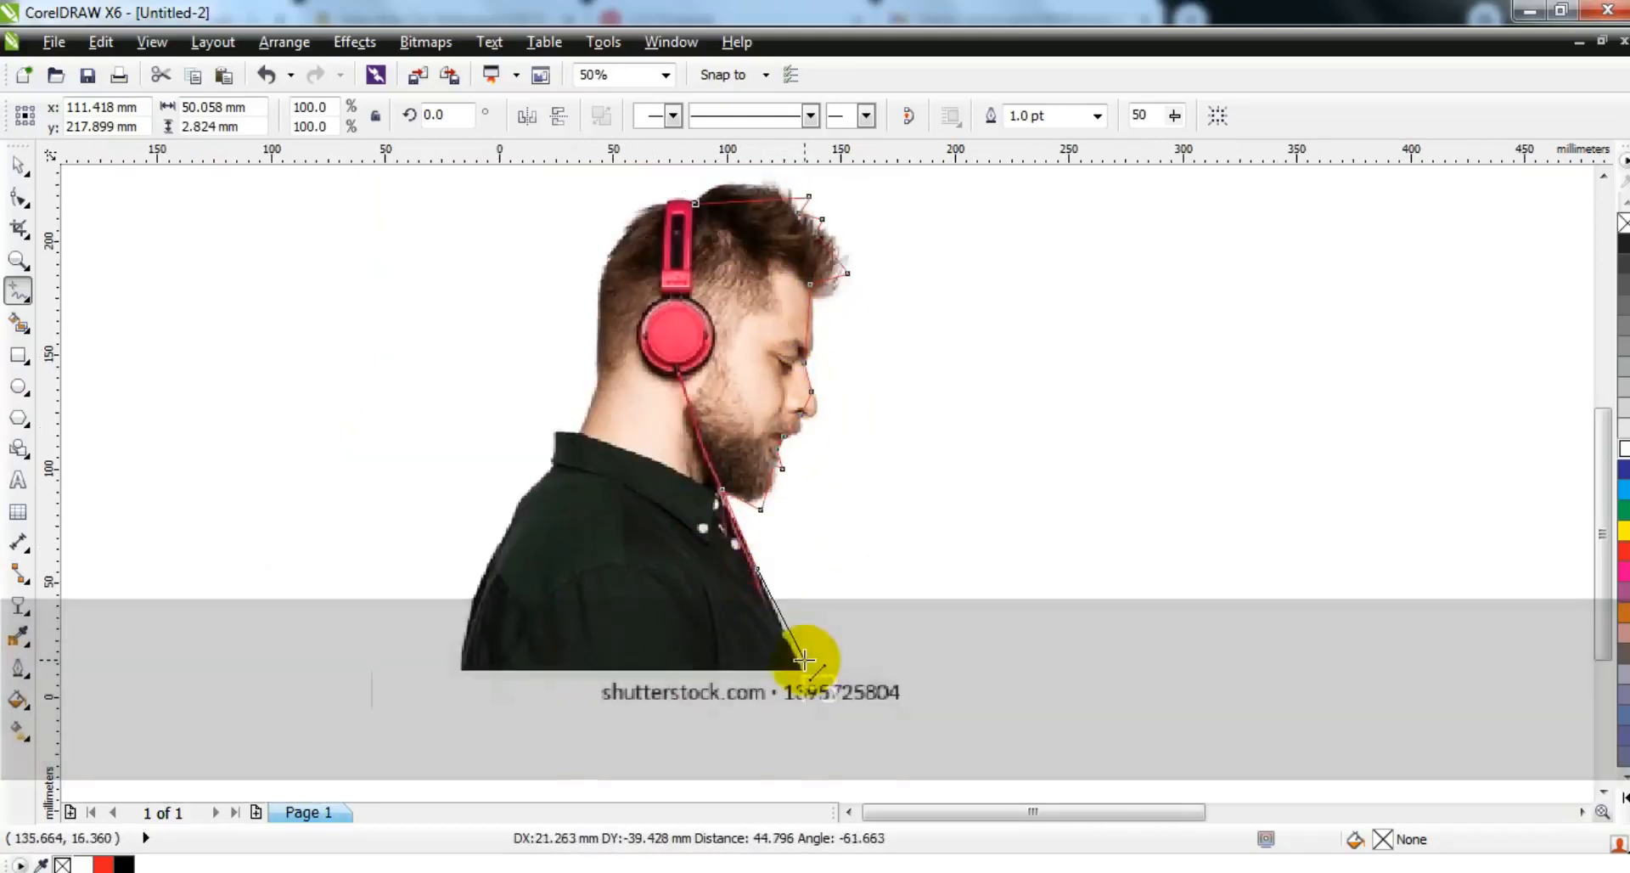
{"action": "left_click", "coordinate": [803, 671]}
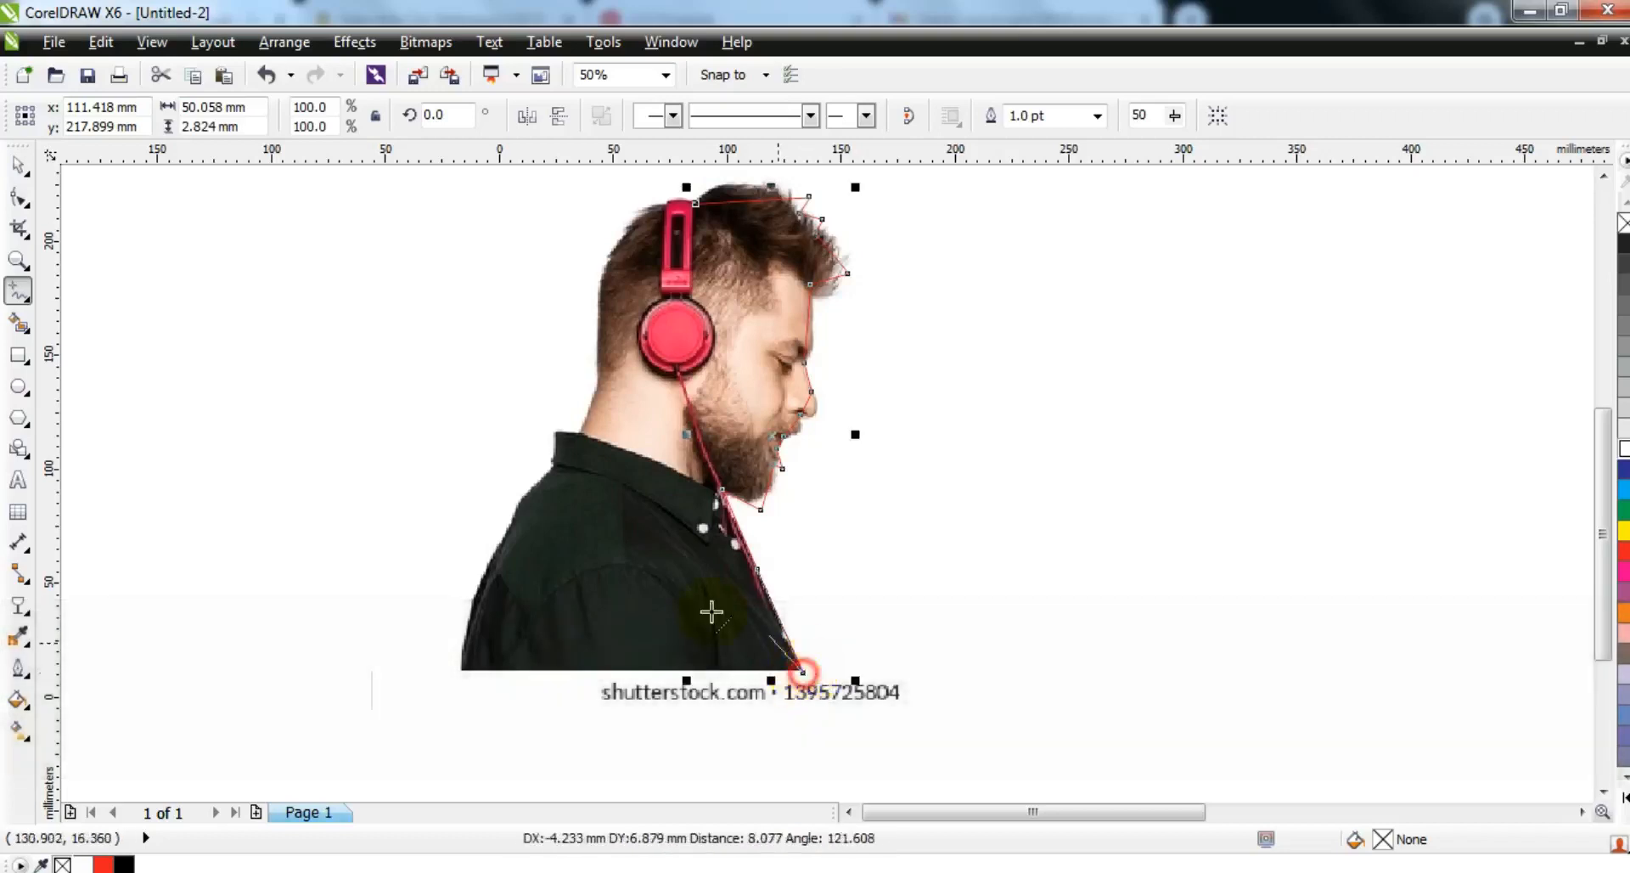
{"action": "left_click", "coordinate": [460, 669]}
{"action": "left_click", "coordinate": [553, 468]}
{"action": "left_click", "coordinate": [564, 430]}
{"action": "left_click", "coordinate": [577, 434]}
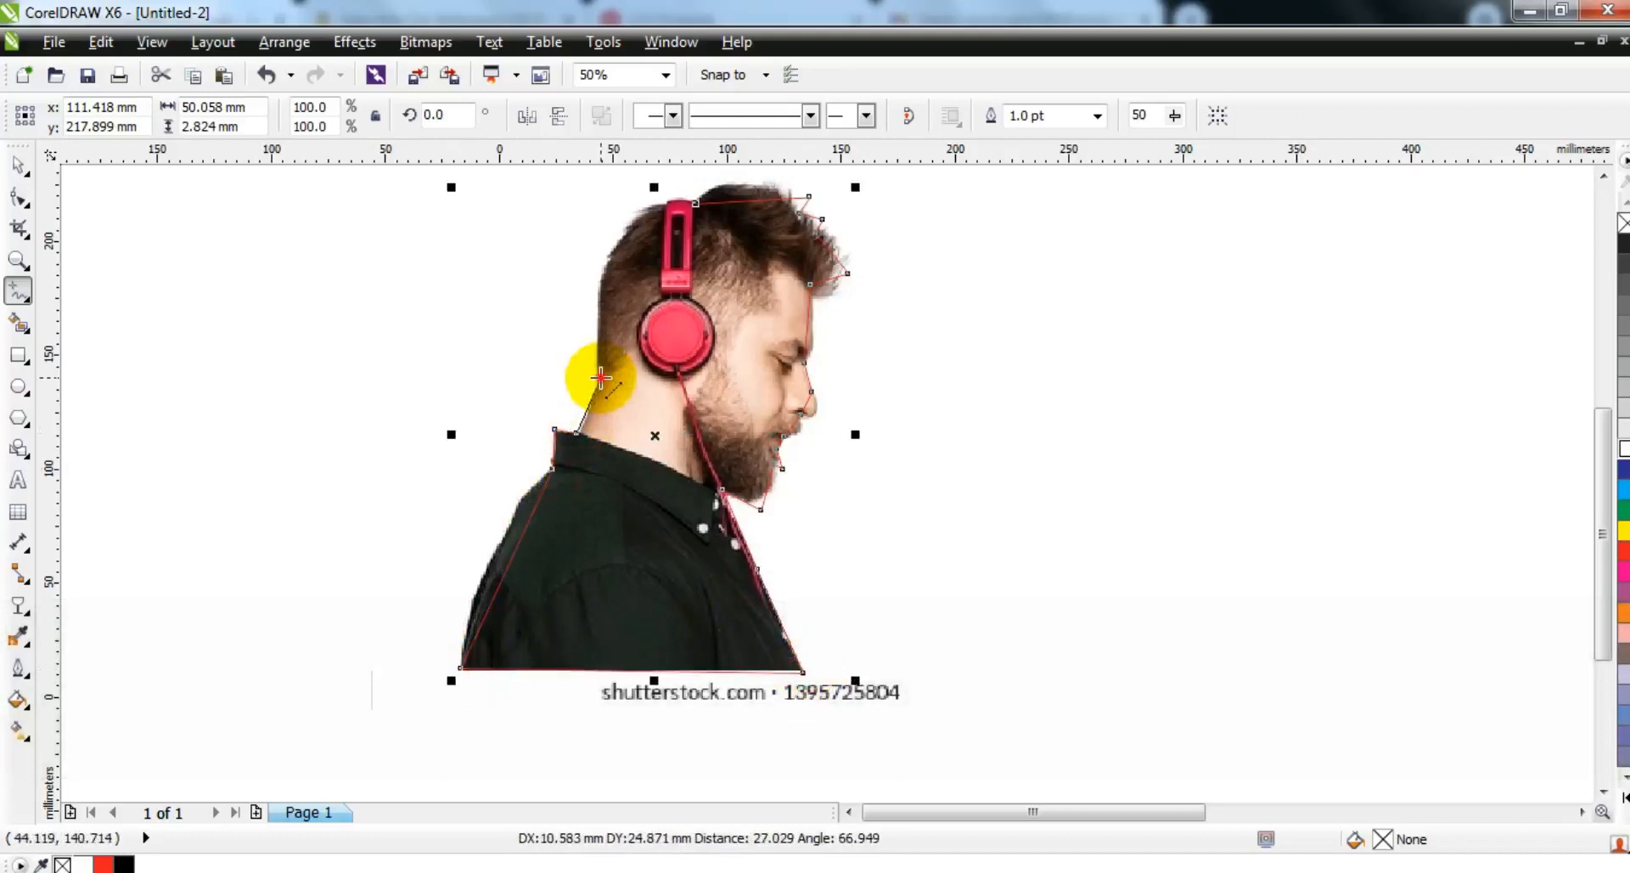
{"action": "left_click", "coordinate": [601, 377]}
{"action": "left_click", "coordinate": [665, 203]}
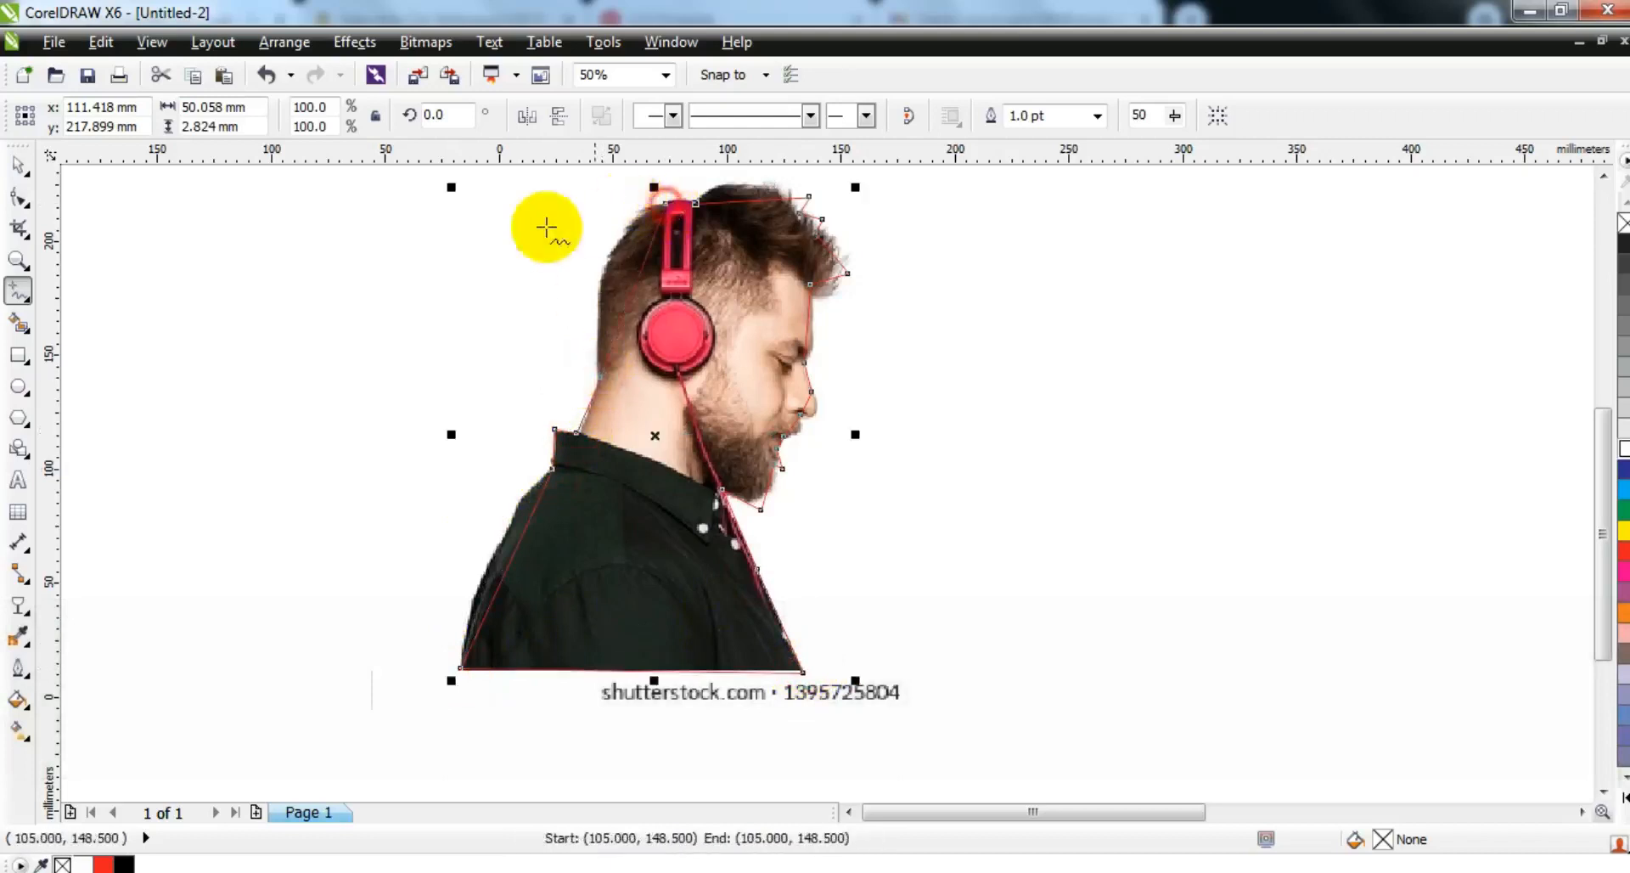
Trace the headphone band's back edge down to the ear cup and up its front edge, closing the portrait outline at the top.
{"action": "left_click", "coordinate": [18, 259]}
{"action": "left_click_drag", "start_coordinate": [626, 181], "coordinate": [912, 429]}
{"action": "left_click", "coordinate": [17, 290]}
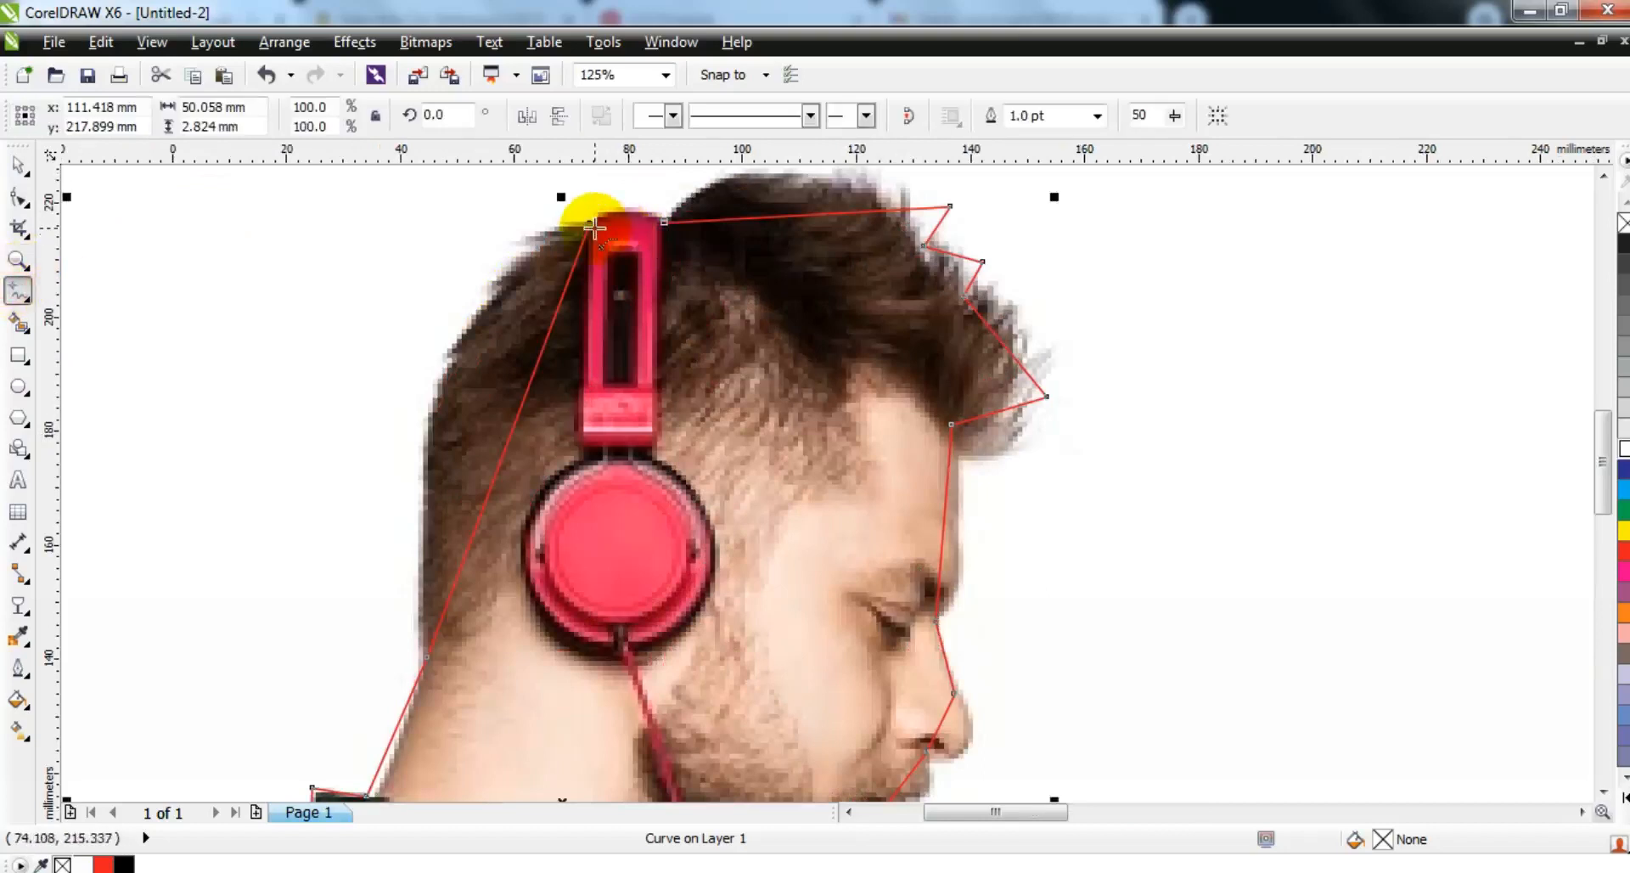
{"action": "left_click", "coordinate": [593, 228]}
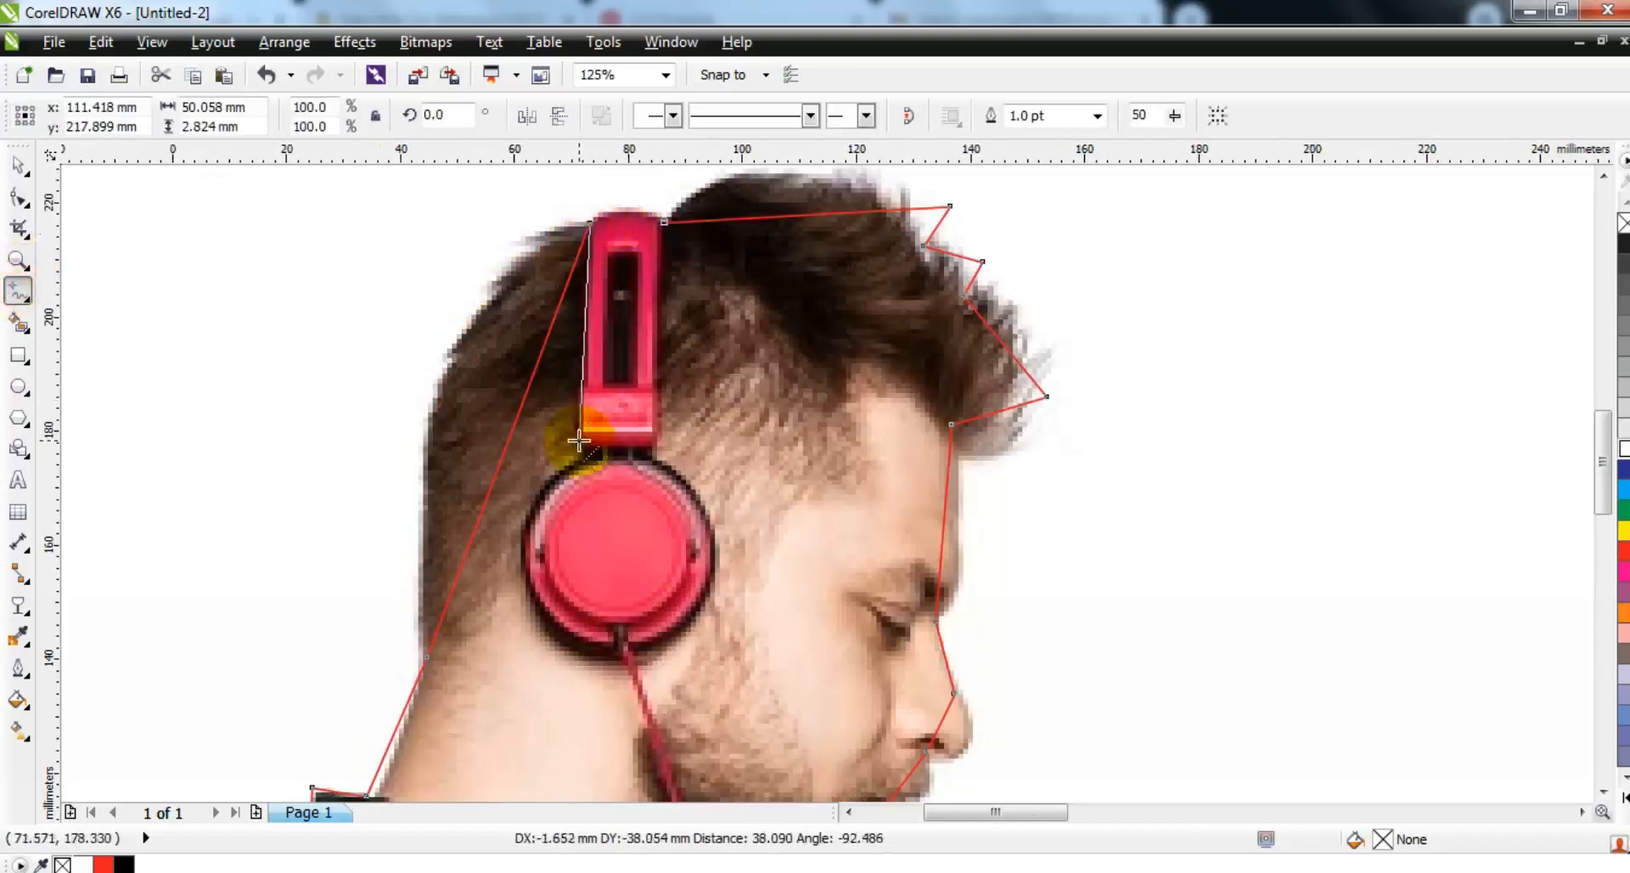
{"action": "key", "text": "ctrl+z"}
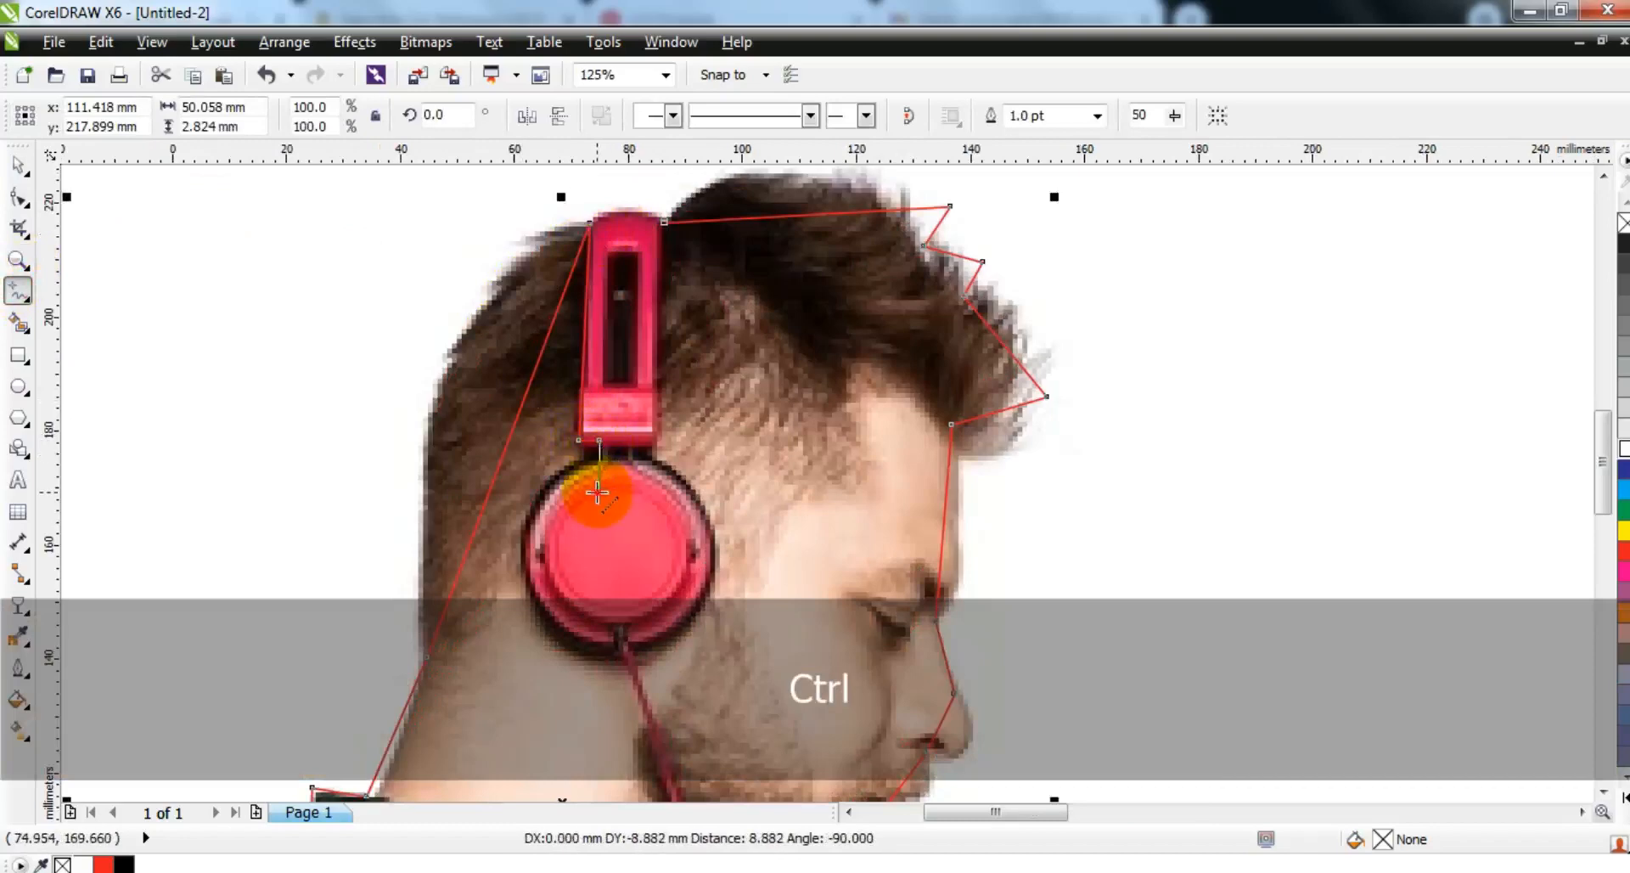
{"action": "left_click_drag", "start_coordinate": [597, 492], "coordinate": [632, 453]}
{"action": "left_click", "coordinate": [634, 442]}
{"action": "left_click", "coordinate": [654, 442]}
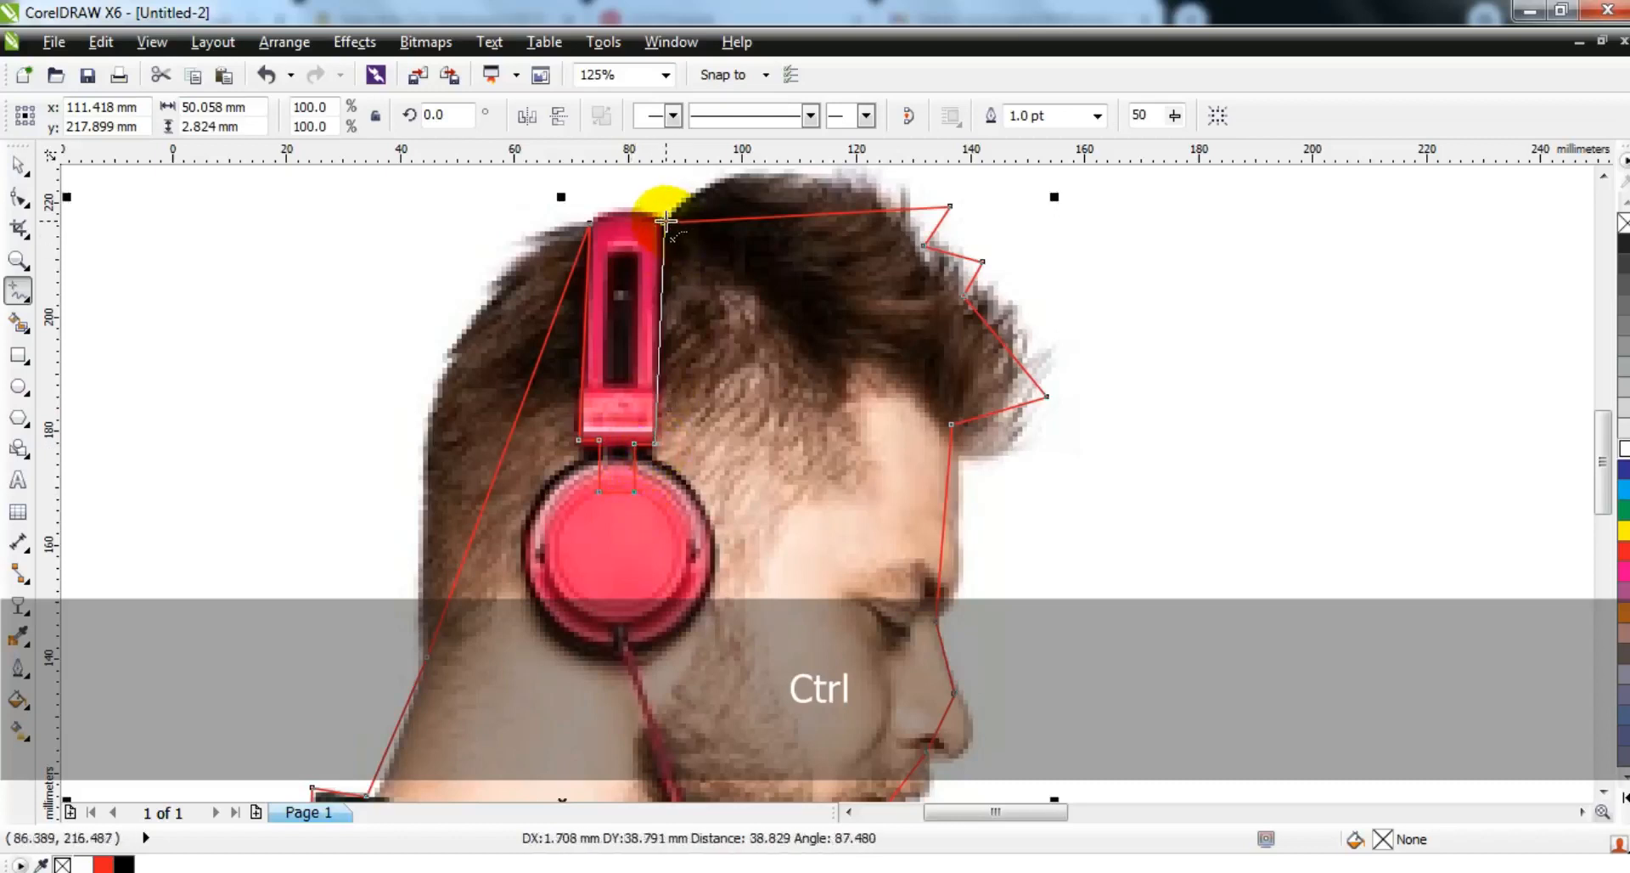
{"action": "left_click", "coordinate": [19, 197]}
{"action": "left_click", "coordinate": [663, 220]}
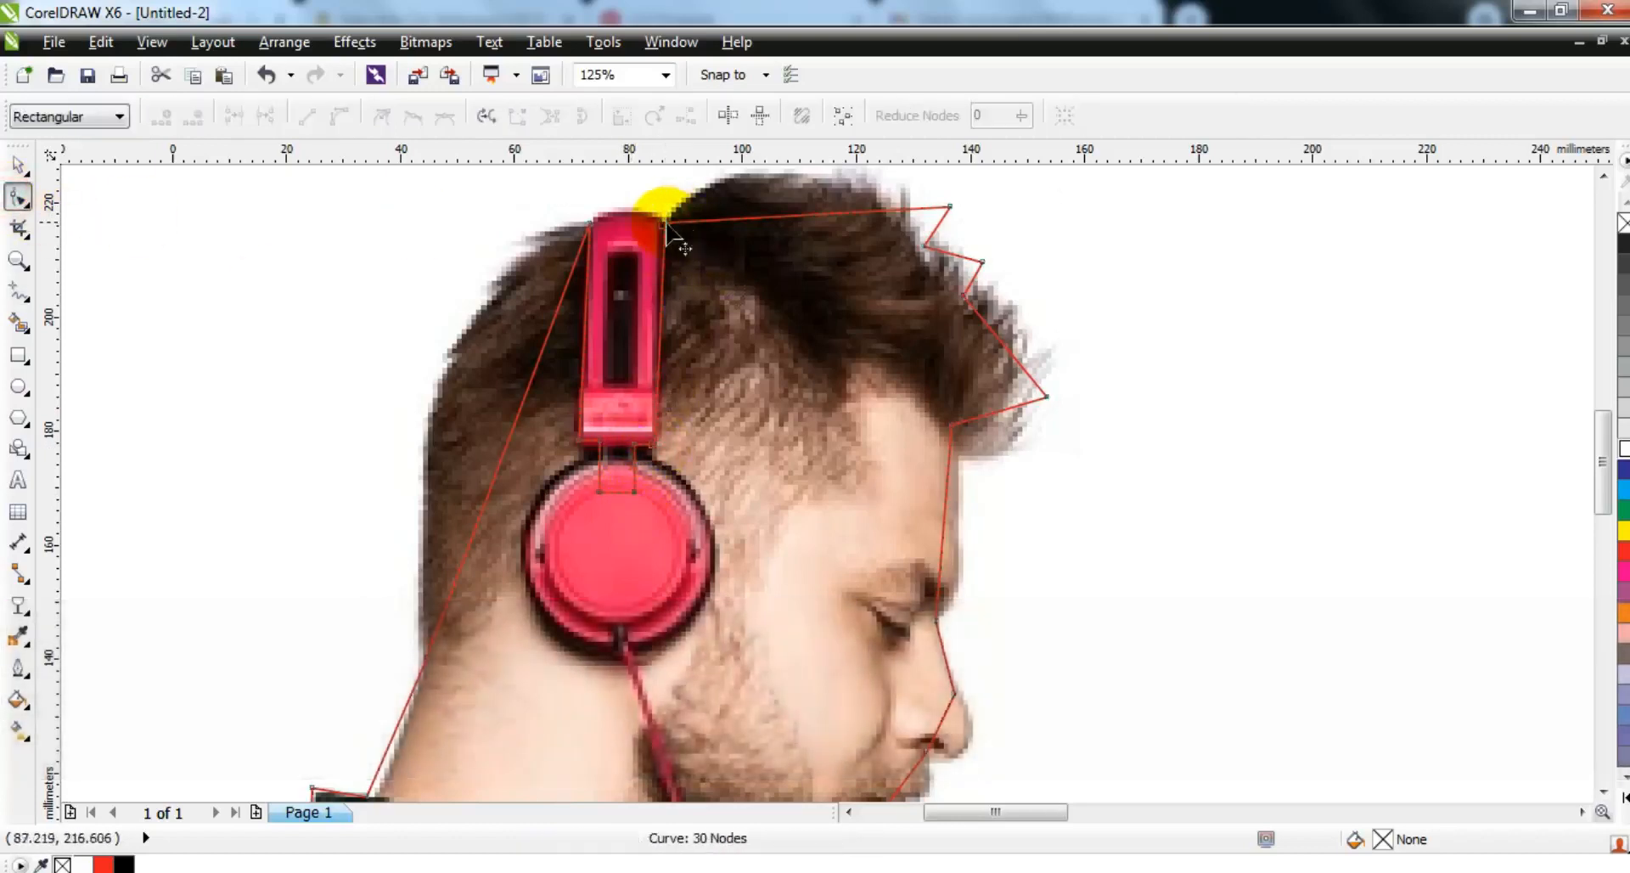
{"action": "left_click_drag", "start_coordinate": [662, 222], "coordinate": [663, 211]}
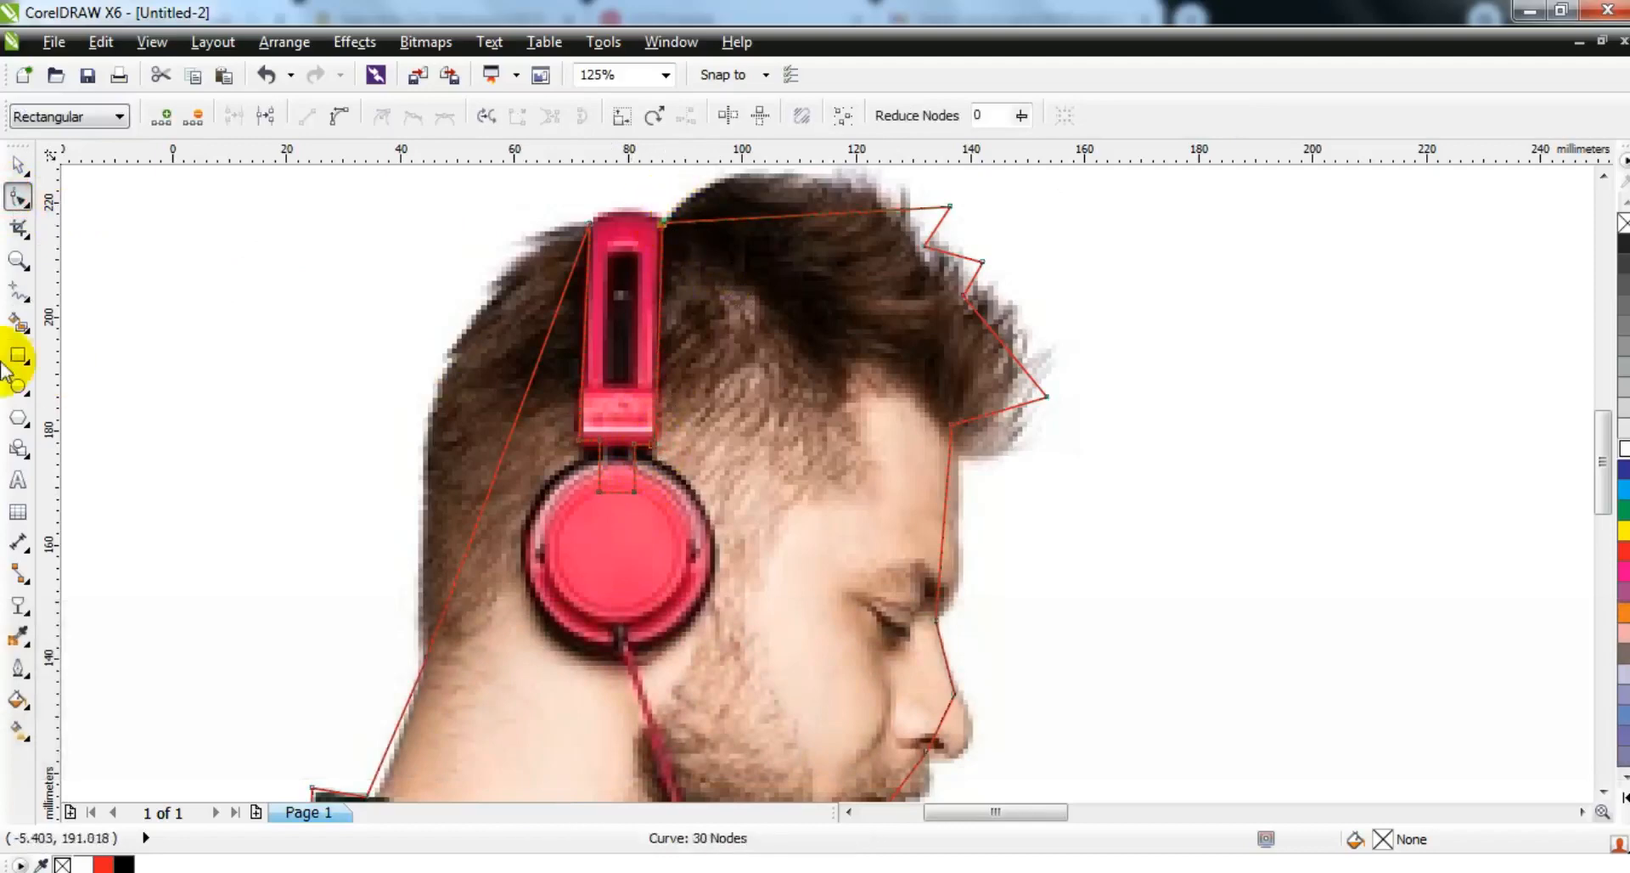
Draw a circle around the headphone ear cup and cut it out of the portrait outline.
{"action": "key", "text": "F7"}
{"action": "left_click_drag", "start_coordinate": [534, 458], "coordinate": [648, 637]}
{"action": "key", "text": "Escape"}
{"action": "key", "text": "F3"}
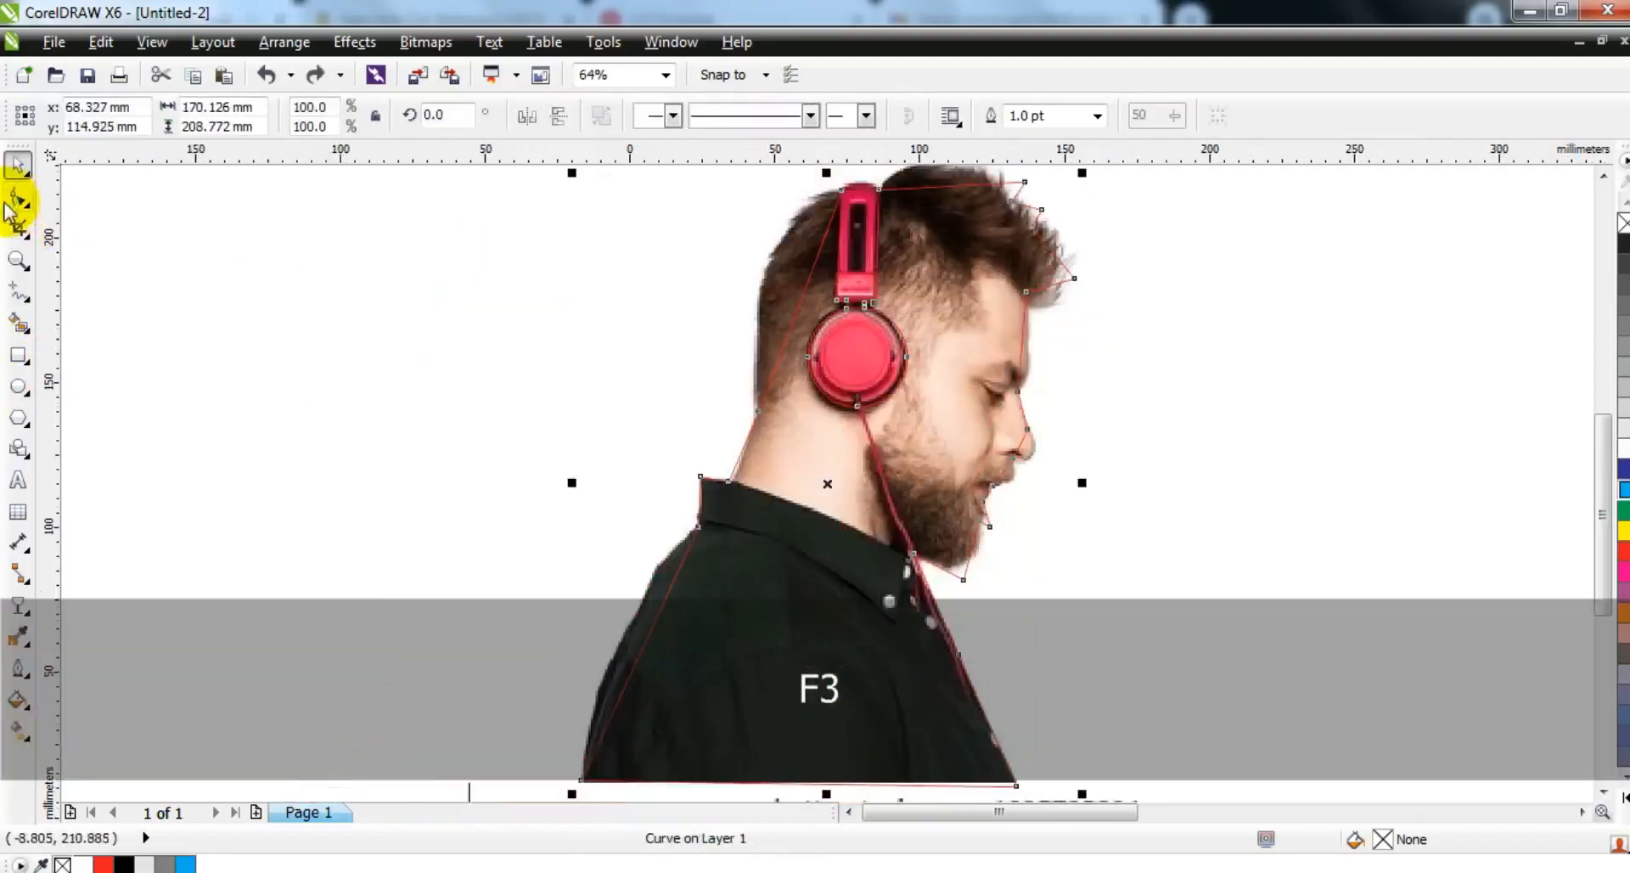
Select the nodes of the portrait outline and convert its straight segments to curves.
{"action": "left_click", "coordinate": [19, 197]}
{"action": "key", "text": "F3"}
{"action": "left_click_drag", "start_coordinate": [801, 418], "coordinate": [985, 563]}
{"action": "left_click", "coordinate": [339, 116]}
Bend the outline to follow the back of the head and the hair, smoothing away the spiky front points.
{"action": "left_click", "coordinate": [21, 267]}
{"action": "left_click_drag", "start_coordinate": [604, 209], "coordinate": [885, 421]}
{"action": "left_click_drag", "start_coordinate": [476, 247], "coordinate": [1169, 709]}
{"action": "left_click", "coordinate": [19, 197]}
{"action": "left_click", "coordinate": [702, 548]}
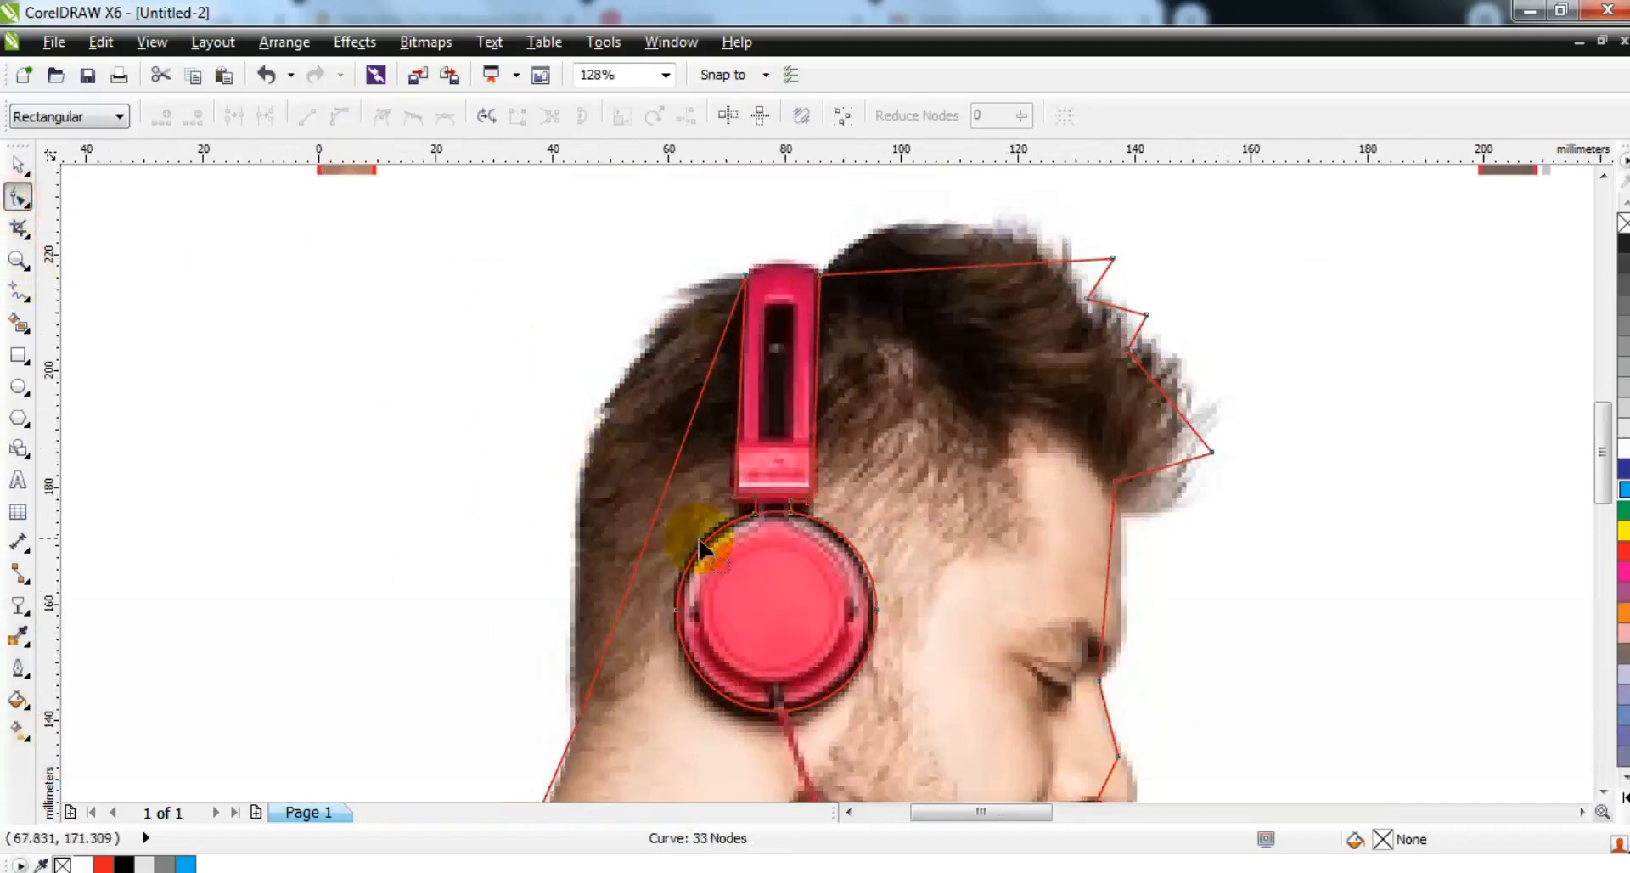
{"action": "left_click_drag", "start_coordinate": [660, 497], "coordinate": [582, 436]}
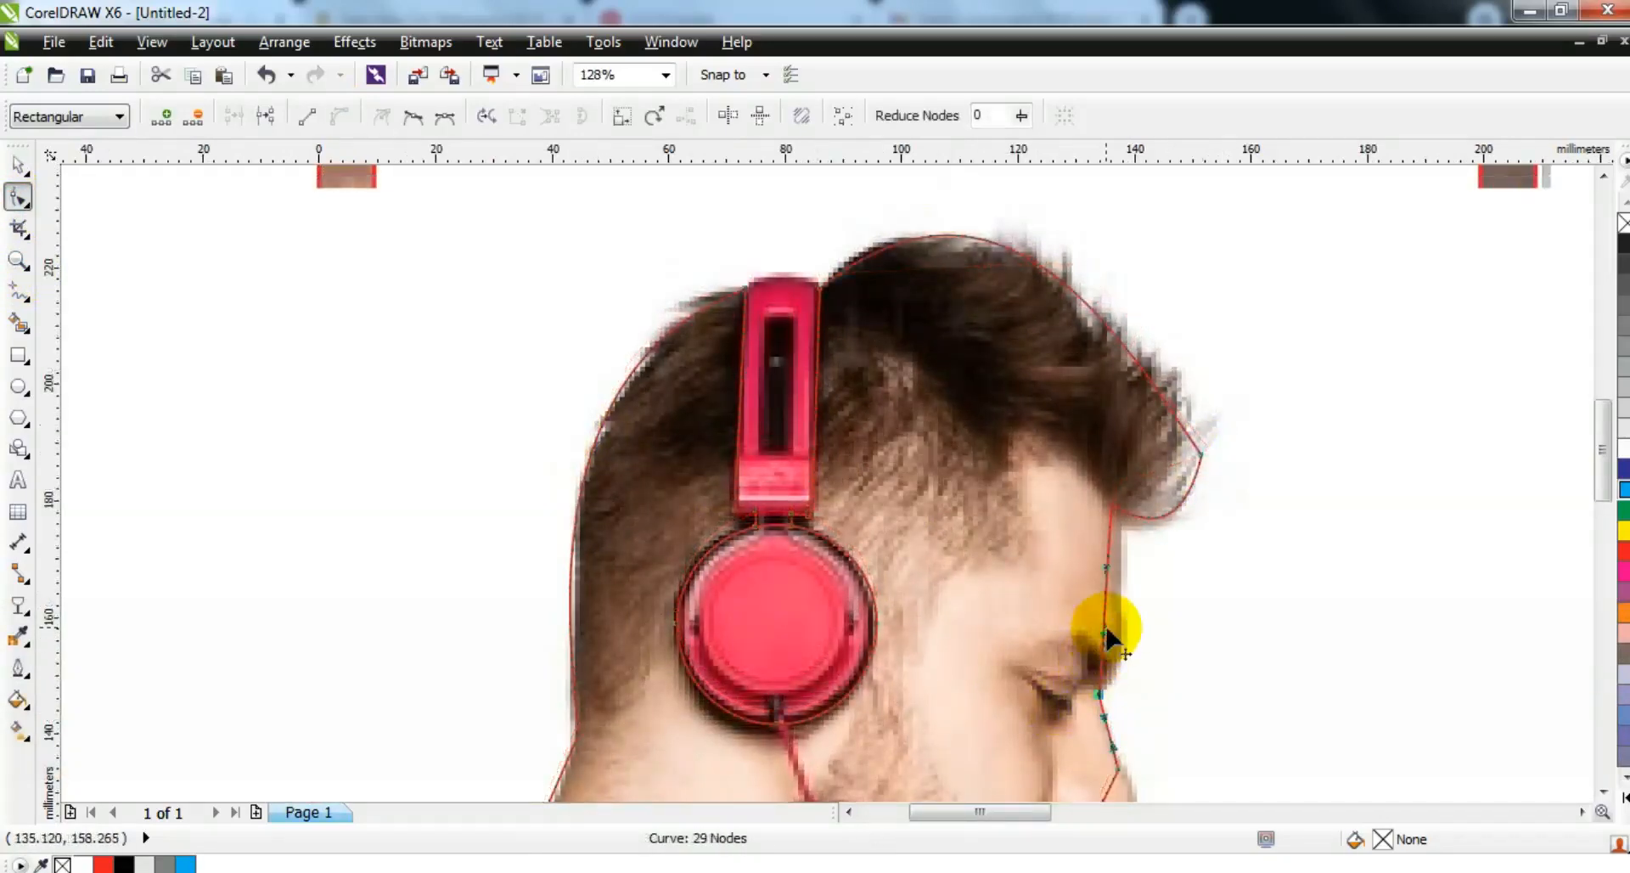
Curve the outline to fit the forehead, brow, nose, upper lip and mouth in the photo.
{"action": "left_click_drag", "start_coordinate": [1105, 633], "coordinate": [1137, 649]}
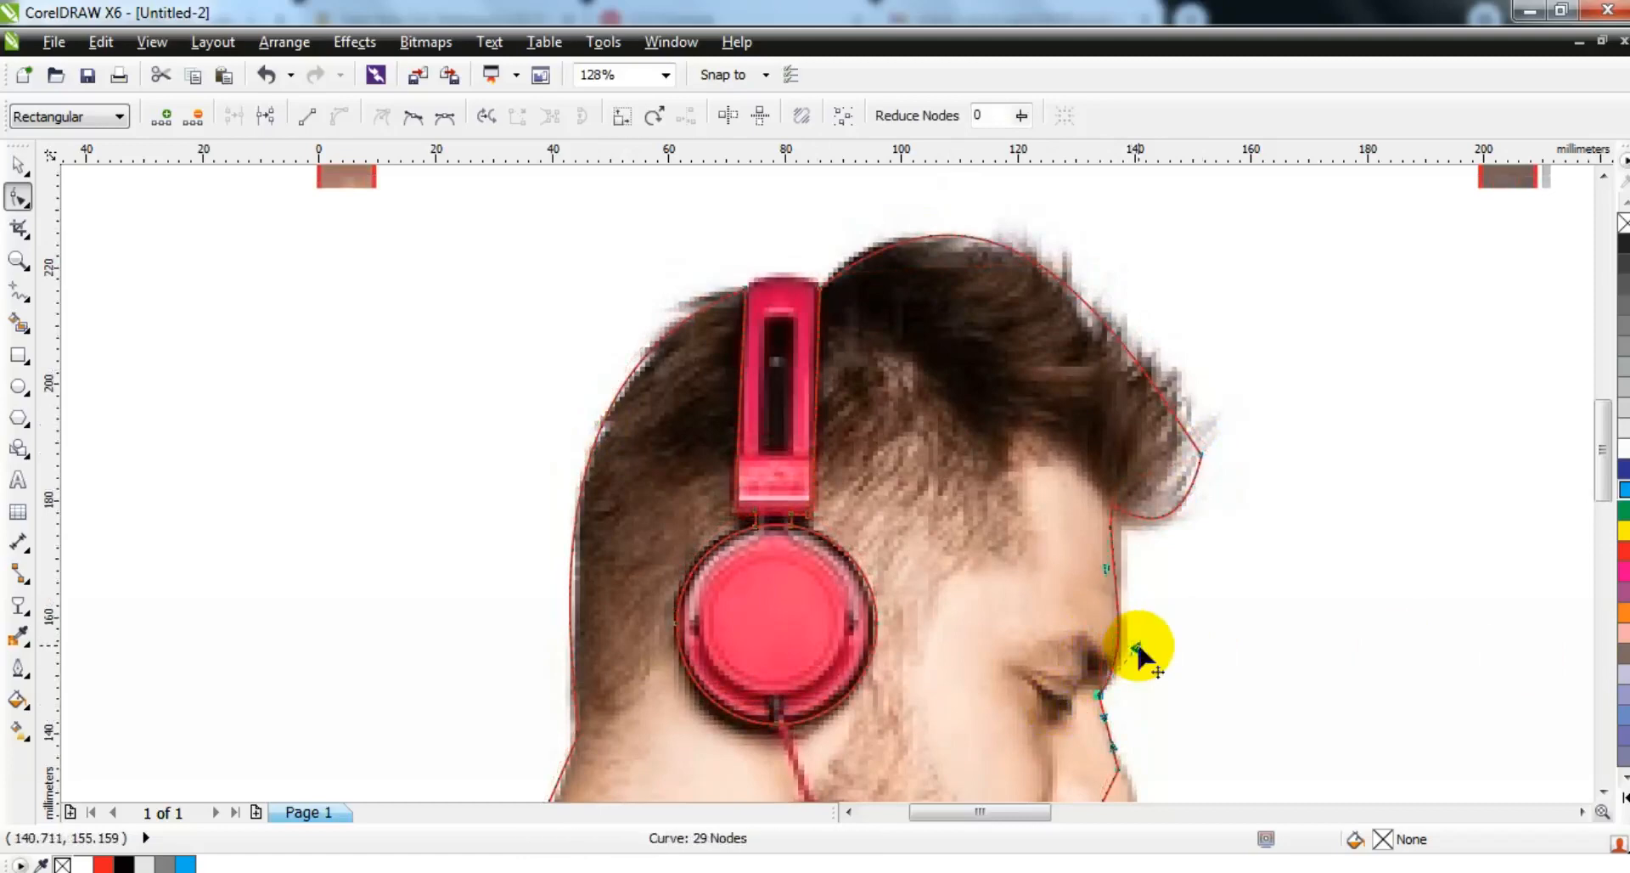
{"action": "left_click", "coordinate": [1602, 790]}
{"action": "left_click", "coordinate": [1602, 791]}
{"action": "left_click_drag", "start_coordinate": [1106, 540], "coordinate": [1125, 560]}
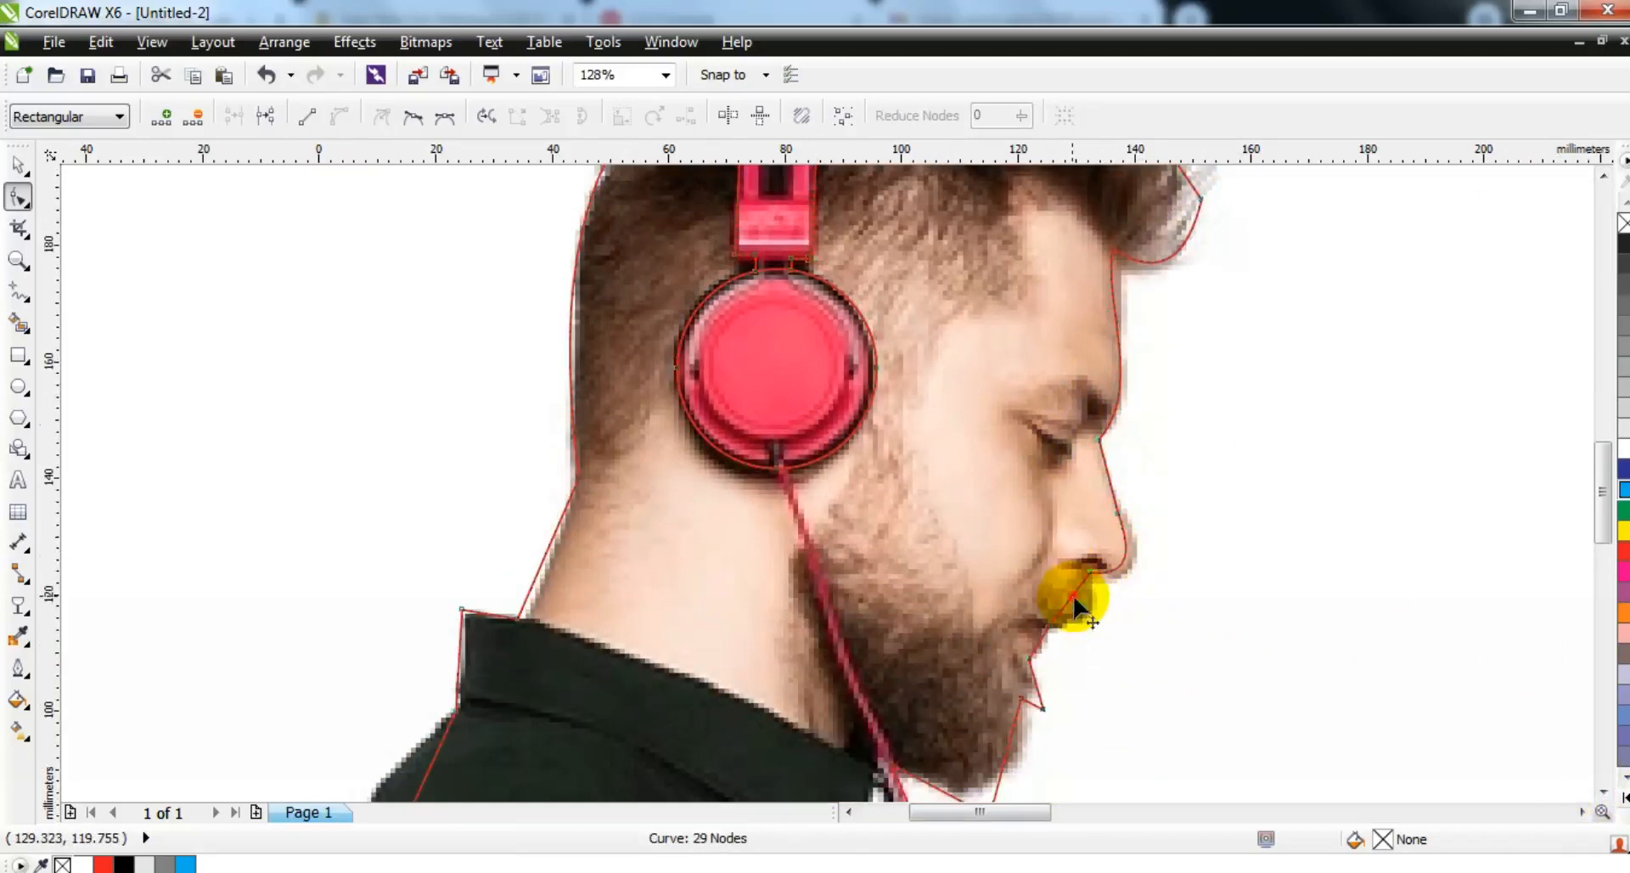
{"action": "left_click_drag", "start_coordinate": [1072, 604], "coordinate": [1086, 613]}
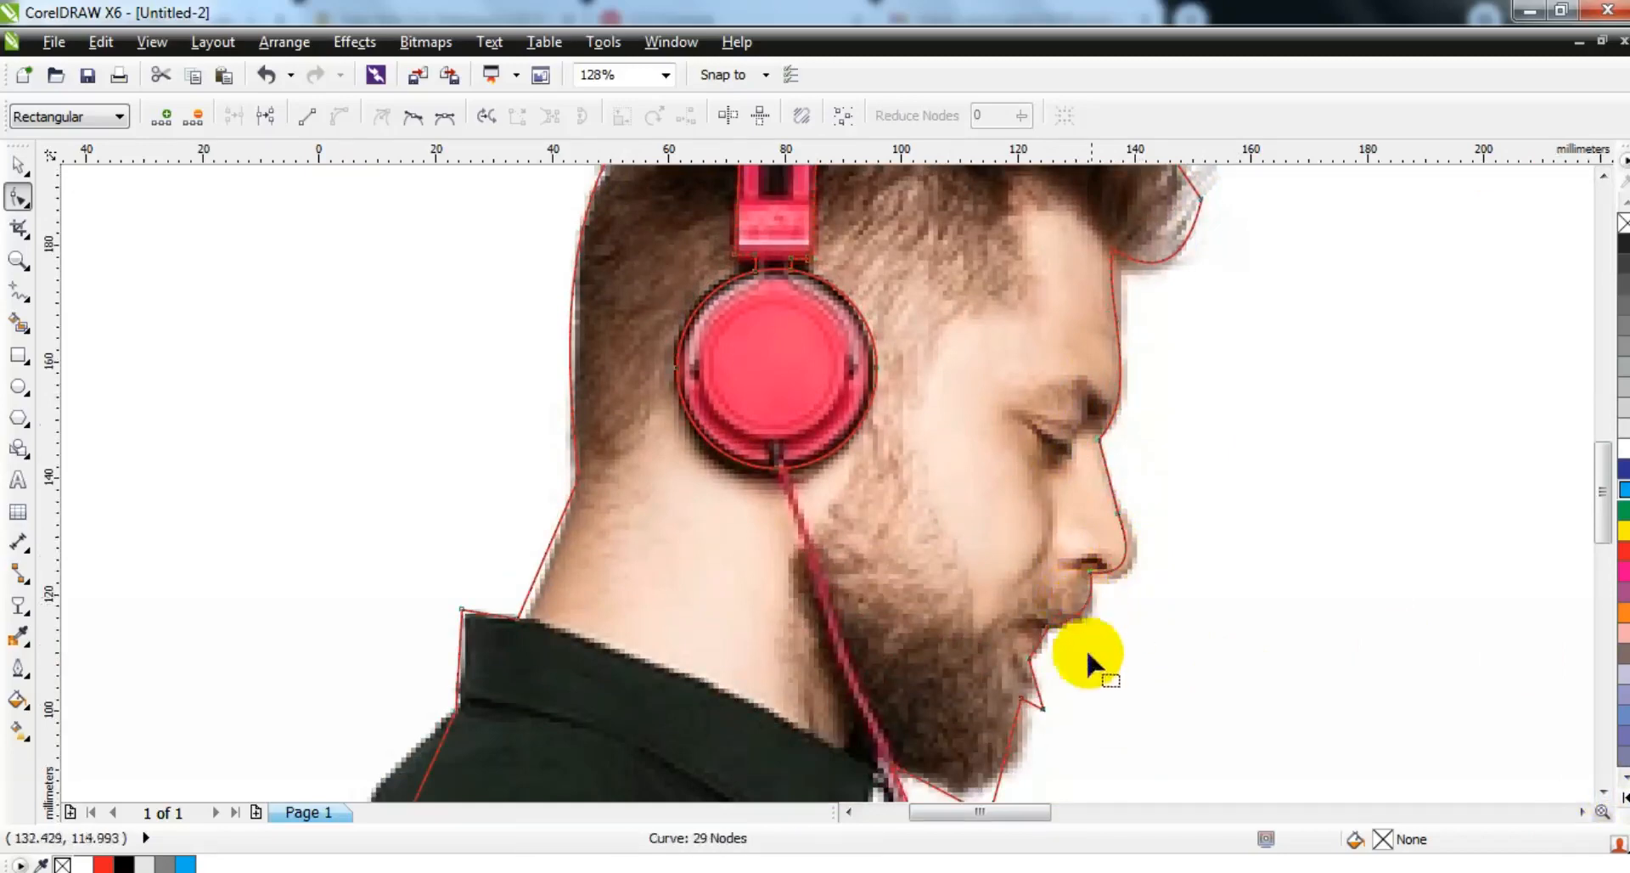
{"action": "left_click_drag", "start_coordinate": [1043, 647], "coordinate": [1037, 686]}
Curve the outline around the front of the beard and underneath the chin.
{"action": "left_click", "coordinate": [1602, 794]}
{"action": "left_click", "coordinate": [1023, 578]}
{"action": "left_click_drag", "start_coordinate": [1027, 614], "coordinate": [1034, 620]}
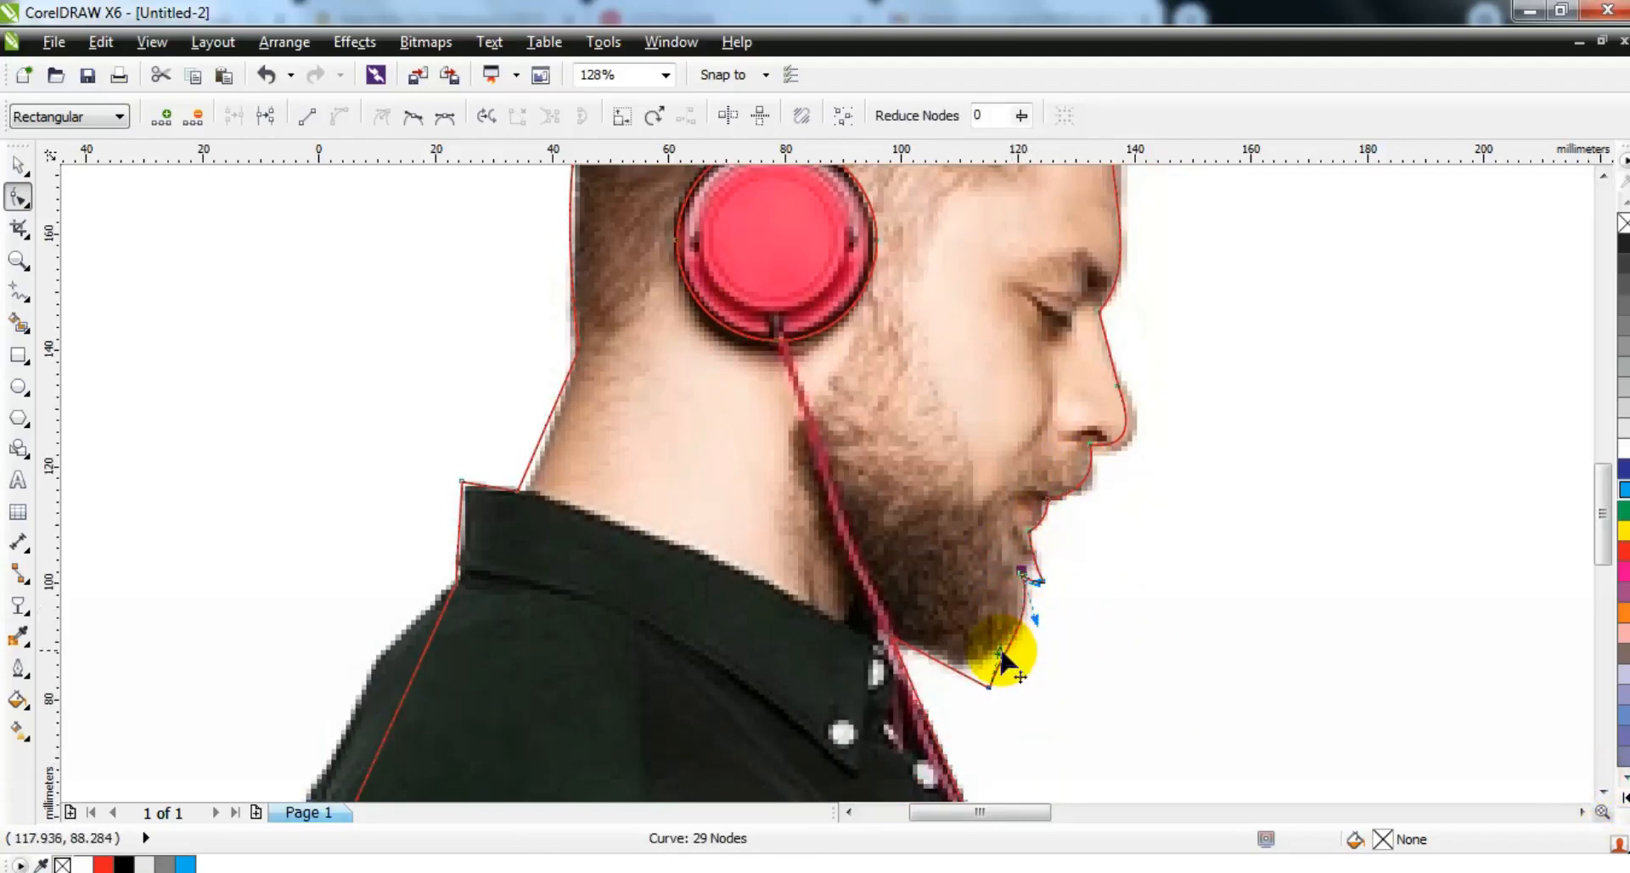
{"action": "left_click_drag", "start_coordinate": [1012, 691], "coordinate": [952, 676]}
{"action": "left_click", "coordinate": [949, 664]}
Shape the outline along the back of the neck and collar, and bend the shoulder segment to the shirt's edge.
{"action": "left_click_drag", "start_coordinate": [538, 446], "coordinate": [464, 481]}
{"action": "left_click", "coordinate": [461, 482]}
{"action": "key", "text": "F3"}
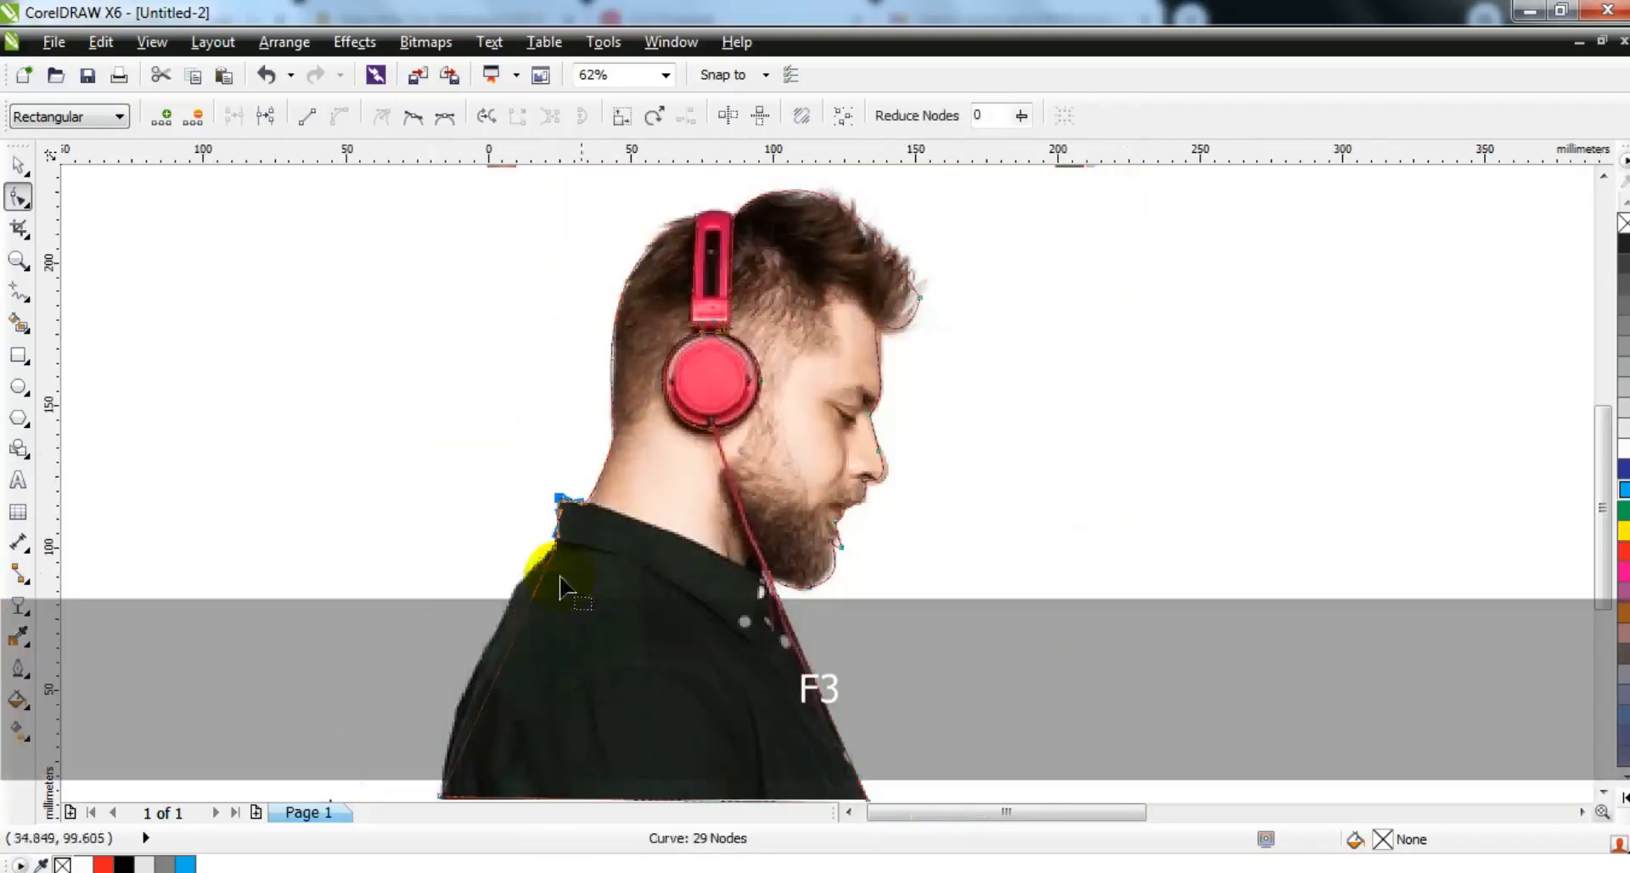
{"action": "left_click_drag", "start_coordinate": [514, 645], "coordinate": [492, 633]}
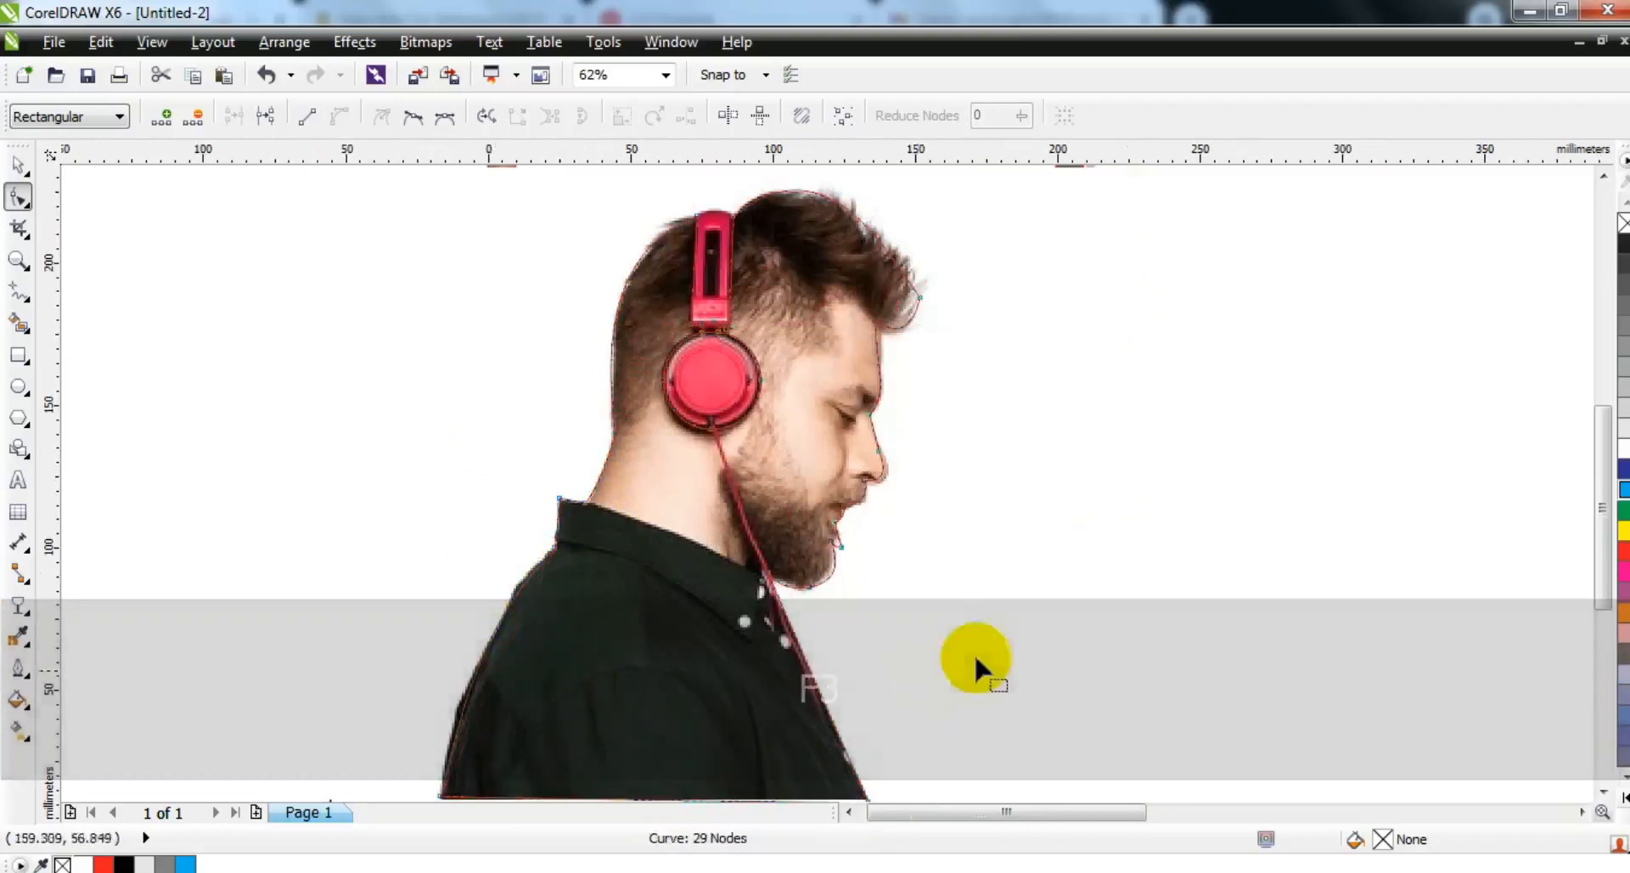
Fill the finished portrait silhouette with white.
{"action": "left_click", "coordinate": [19, 164]}
{"action": "left_click", "coordinate": [1620, 445]}
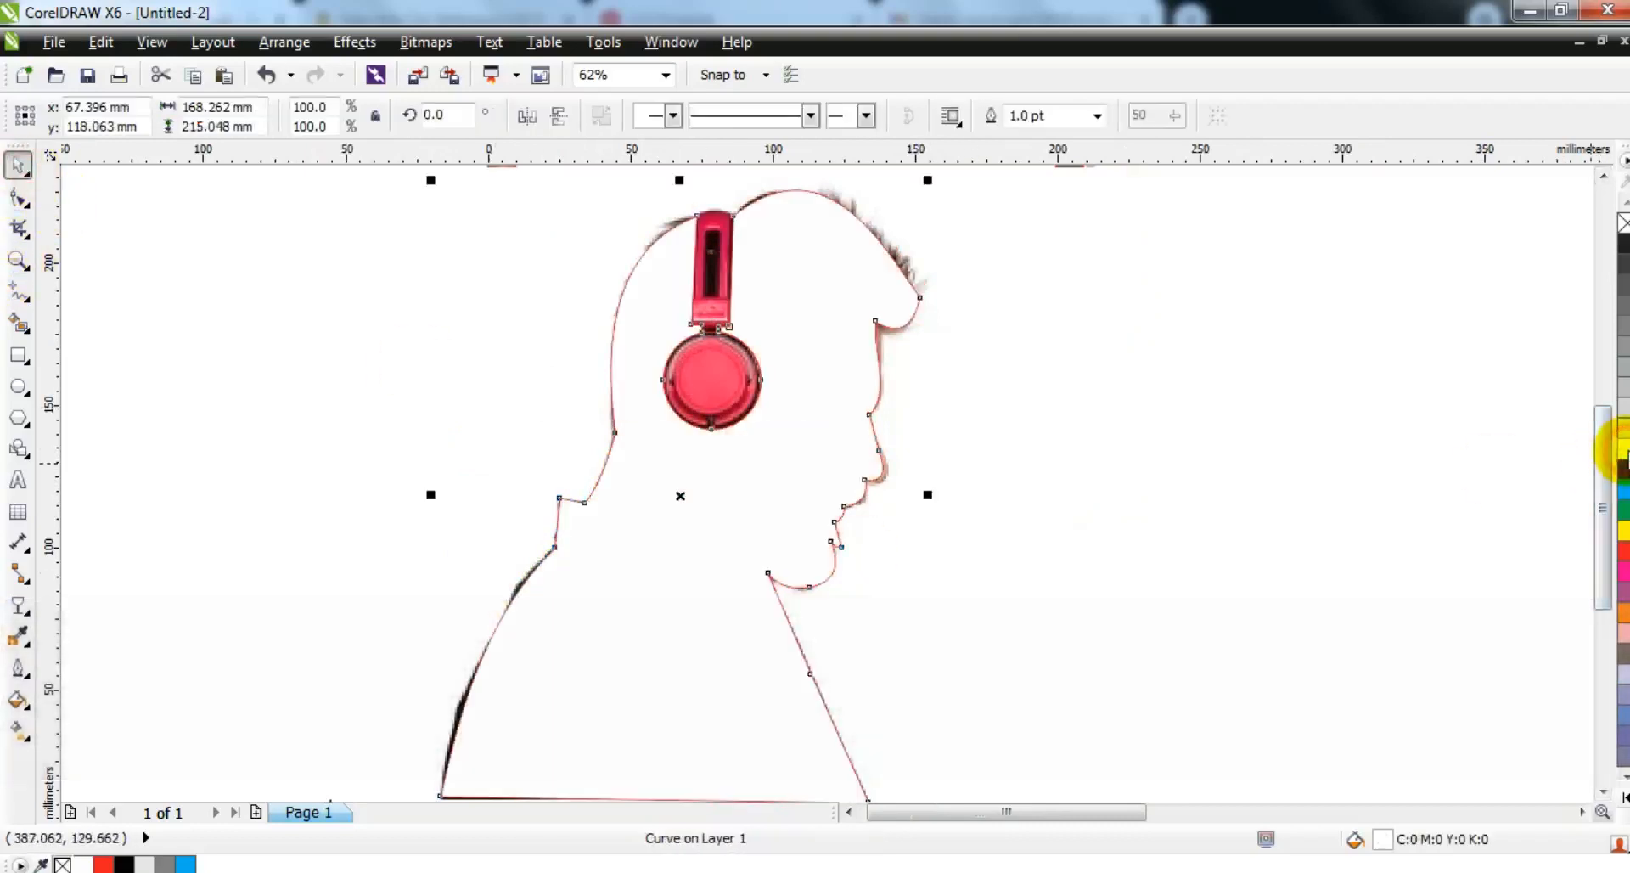
{"action": "key", "text": "F3"}
{"action": "key", "text": "F3"}
{"action": "key", "text": "Escape"}
Move the portrait photo off the page and position the silhouette over the lower part of the white panel.
{"action": "left_click_drag", "start_coordinate": [815, 466], "coordinate": [1129, 478]}
{"action": "left_click_drag", "start_coordinate": [917, 368], "coordinate": [544, 686]}
{"action": "key", "text": "shift+F2"}
{"action": "key", "text": "Escape"}
{"action": "left_click", "coordinate": [795, 631]}
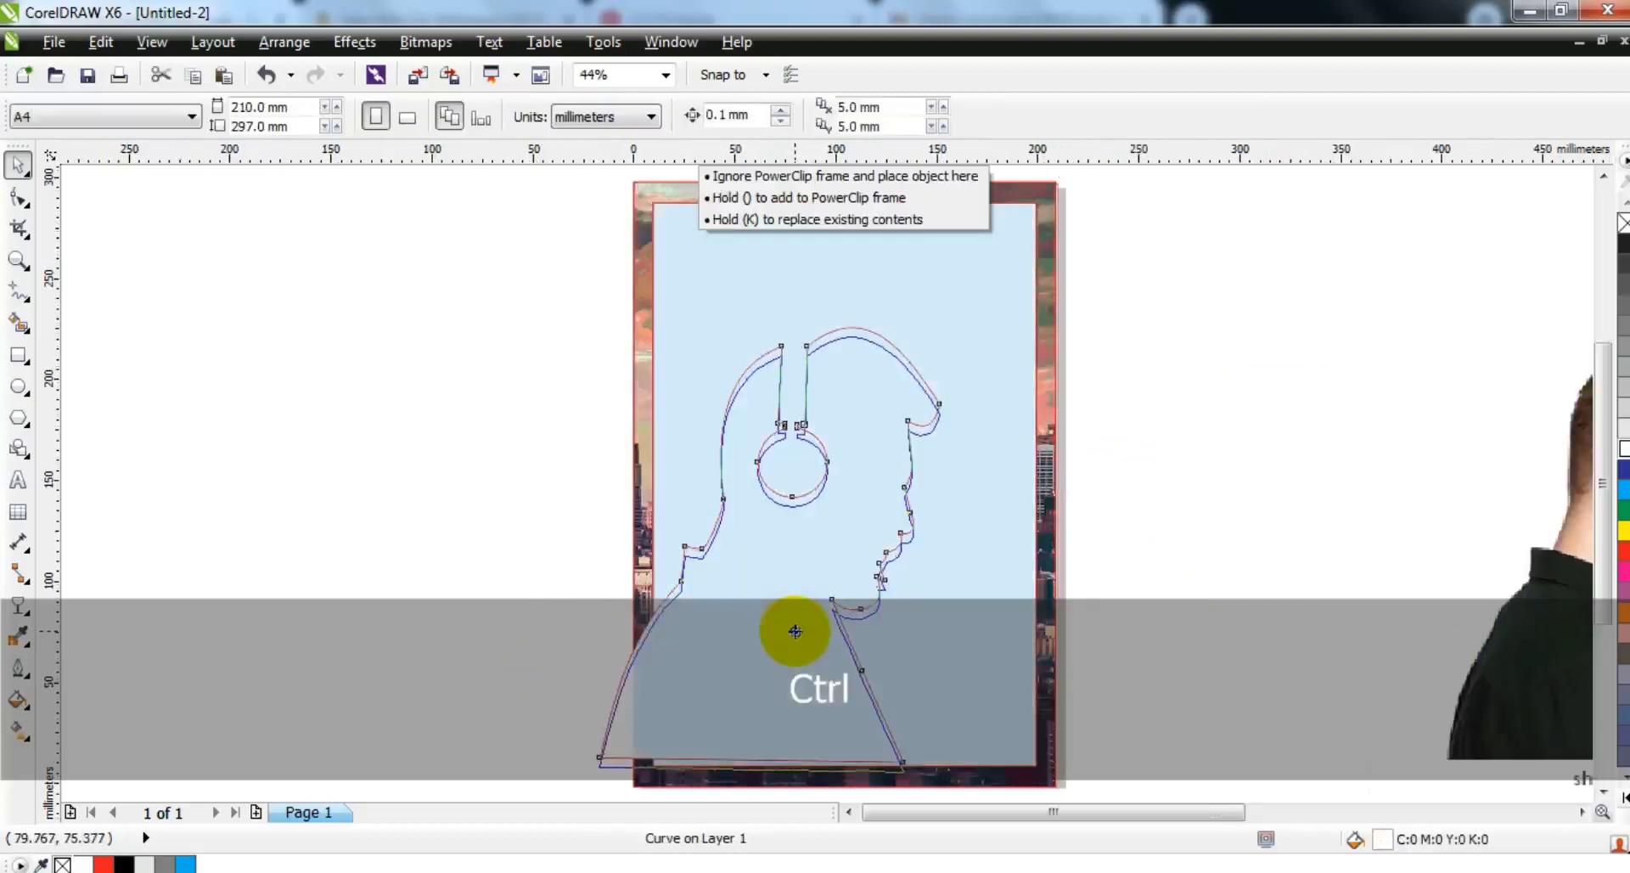
Trim the silhouette shape out of the white panel and delete the leftover silhouette.
{"action": "left_click", "coordinate": [1022, 583], "text": "shift"}
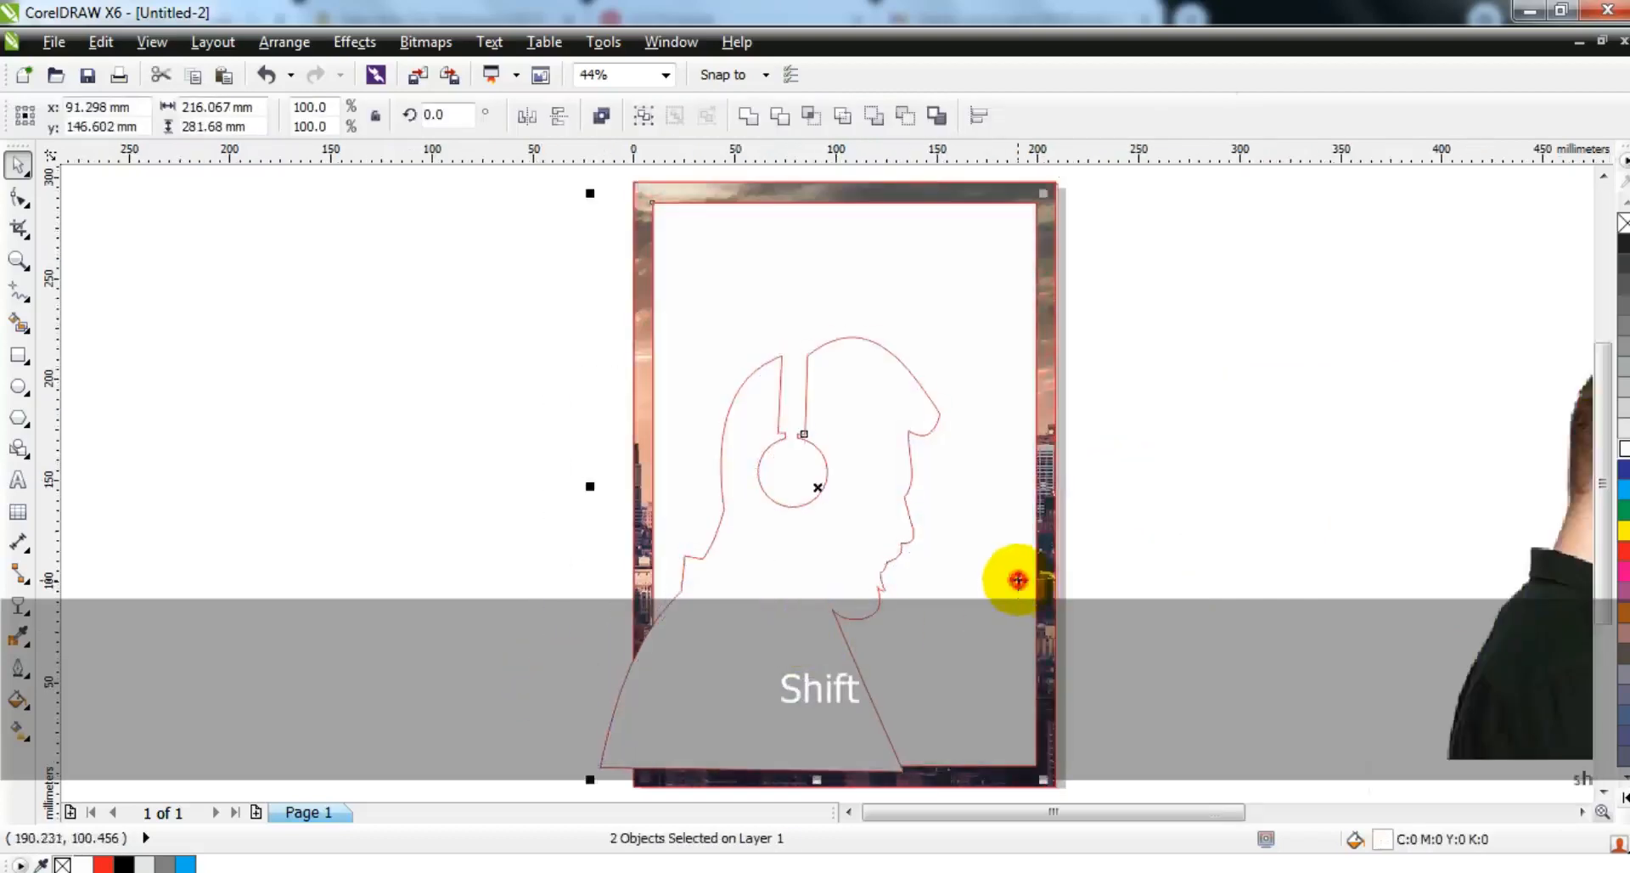
{"action": "left_click", "coordinate": [780, 119]}
{"action": "left_click", "coordinate": [728, 716]}
{"action": "key", "text": "Delete"}
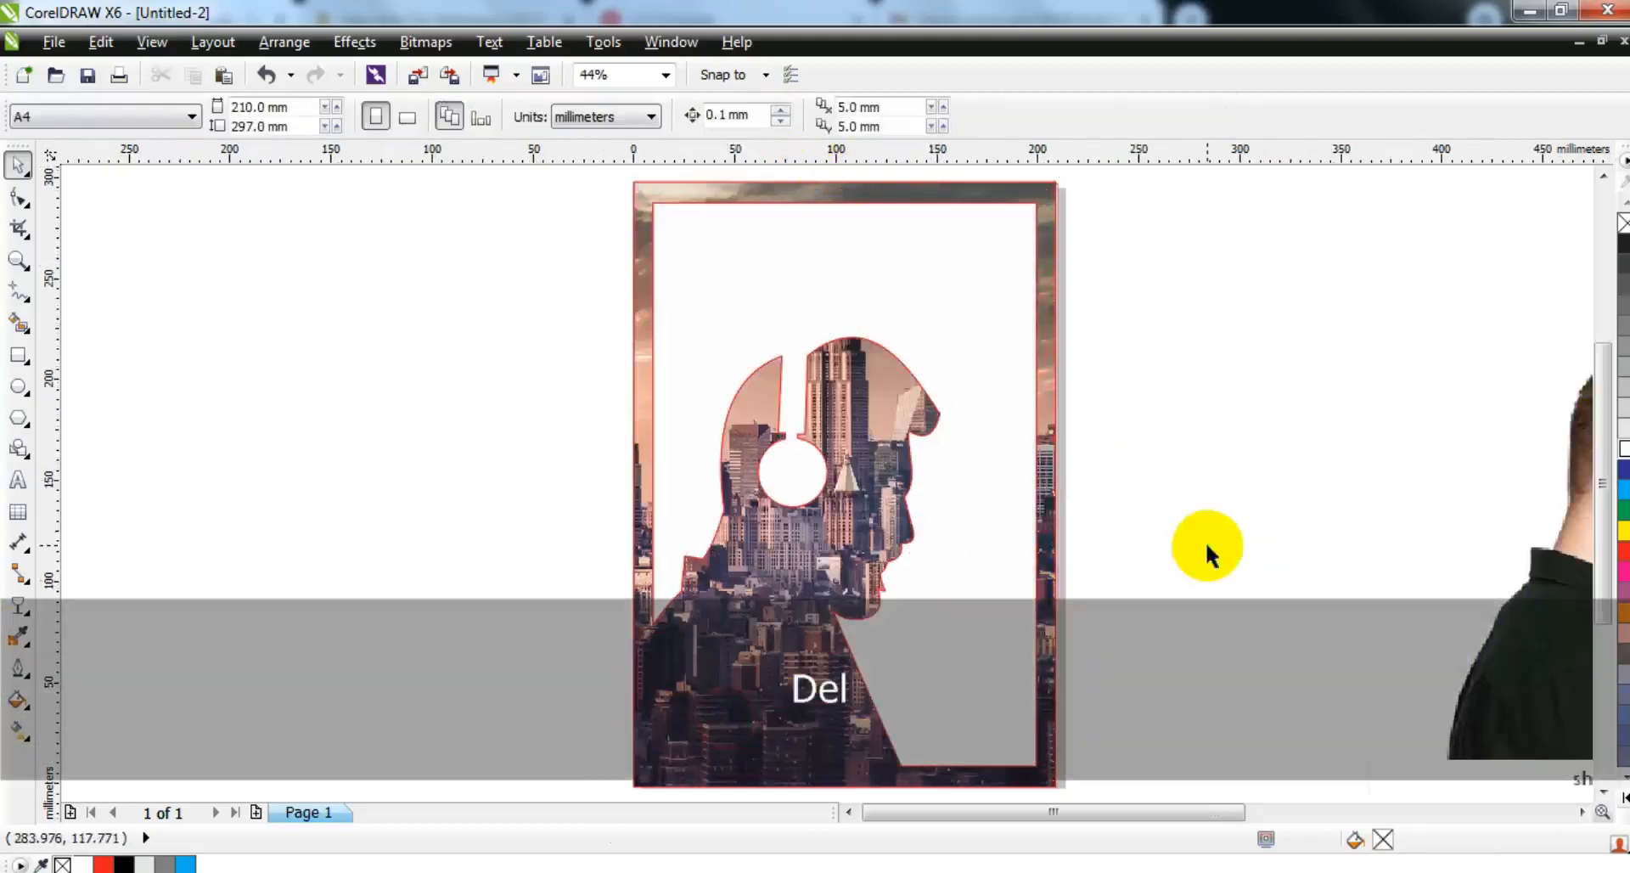
{"action": "left_click", "coordinate": [951, 601]}
{"action": "left_click", "coordinate": [1240, 314]}
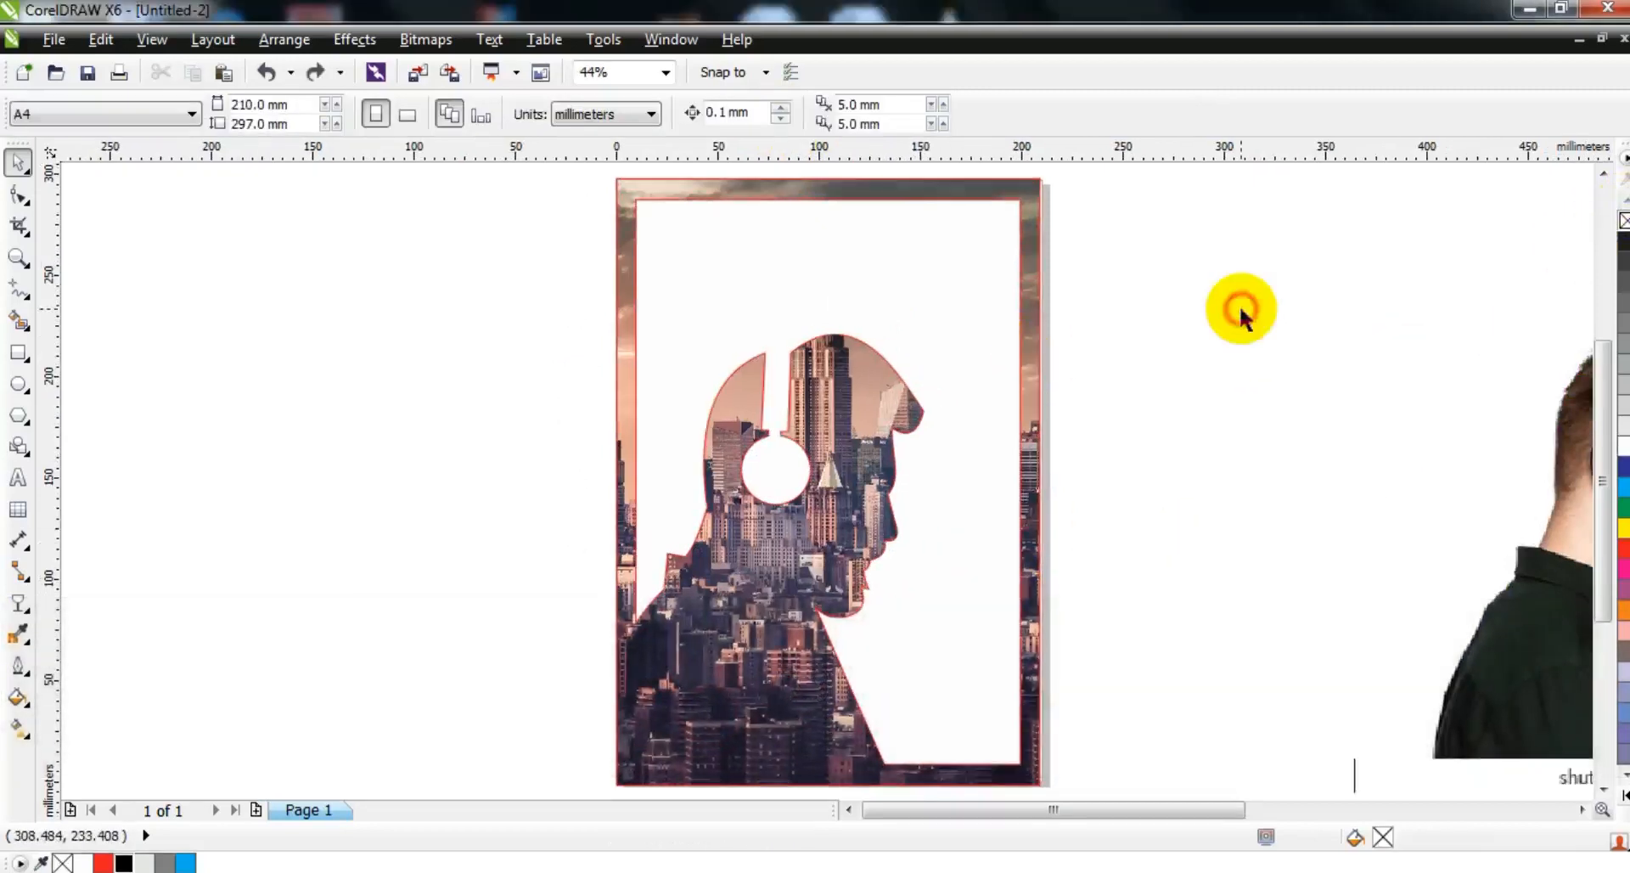
Remove the outlines from the white cut-out panel and the skyline PowerClip rectangle.
{"action": "left_click", "coordinate": [957, 261]}
{"action": "right_click", "coordinate": [1623, 223]}
{"action": "left_click", "coordinate": [1383, 277]}
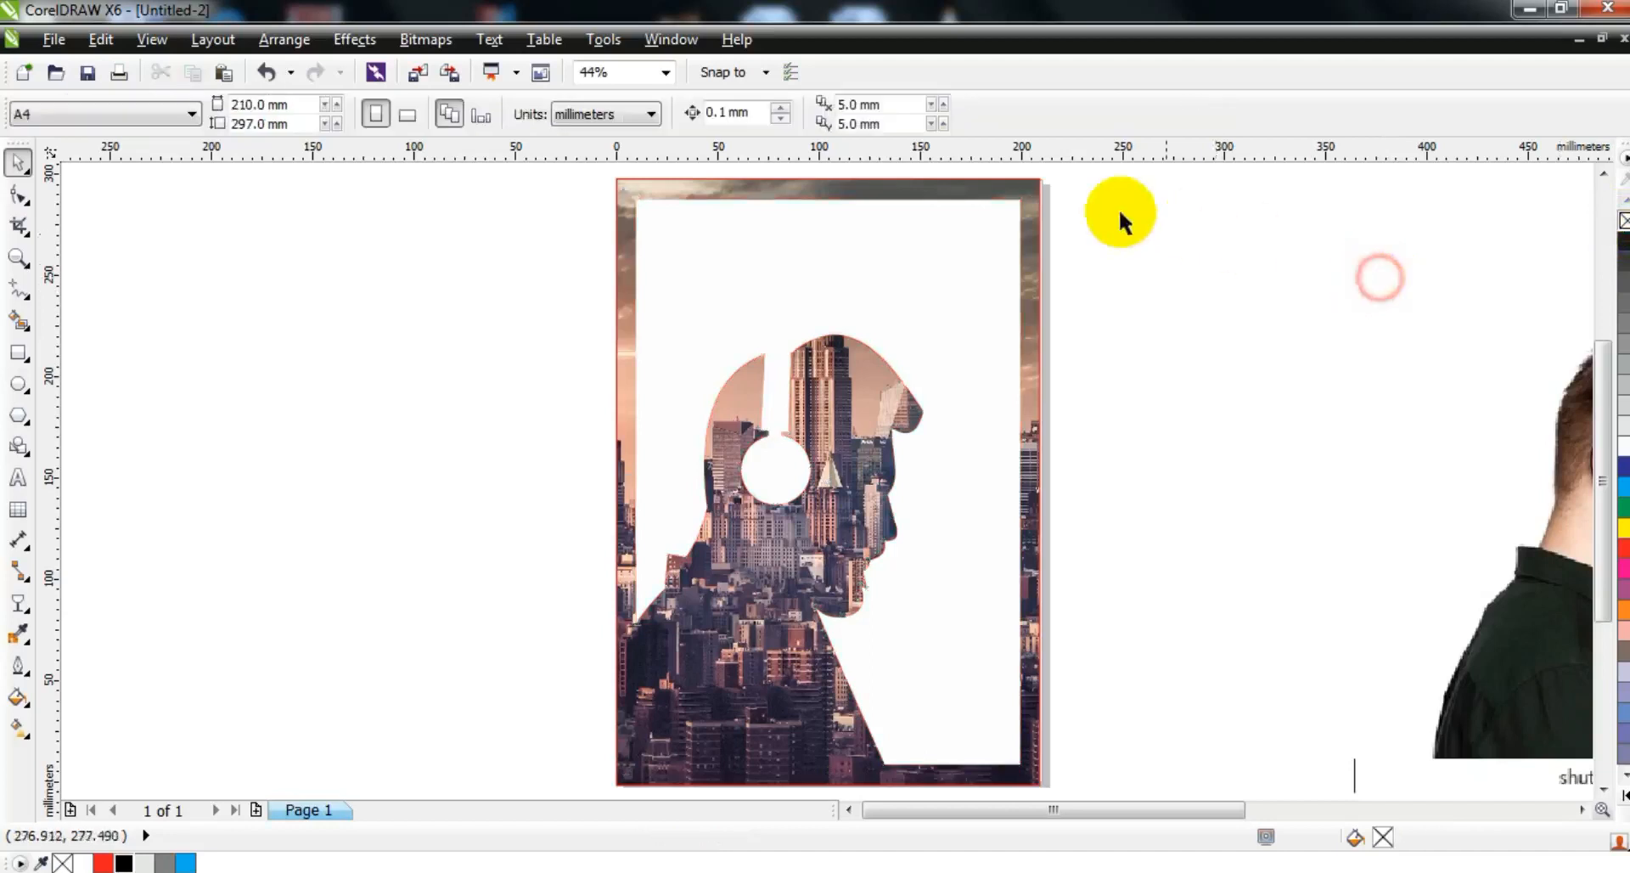
{"action": "left_click", "coordinate": [1040, 195]}
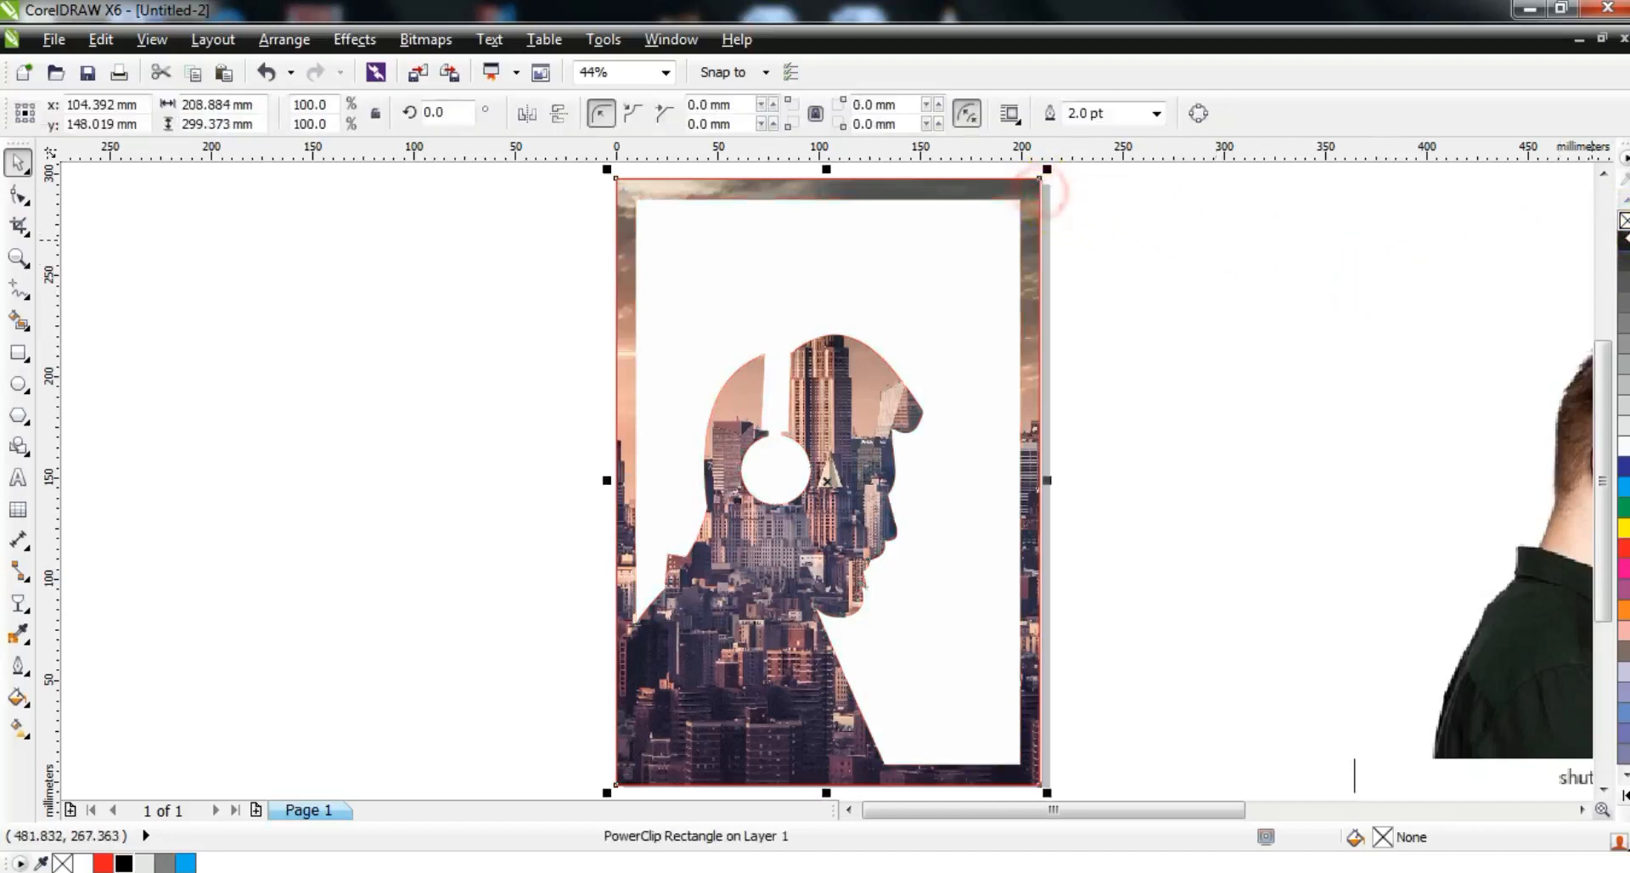
{"action": "left_click", "coordinate": [1391, 277]}
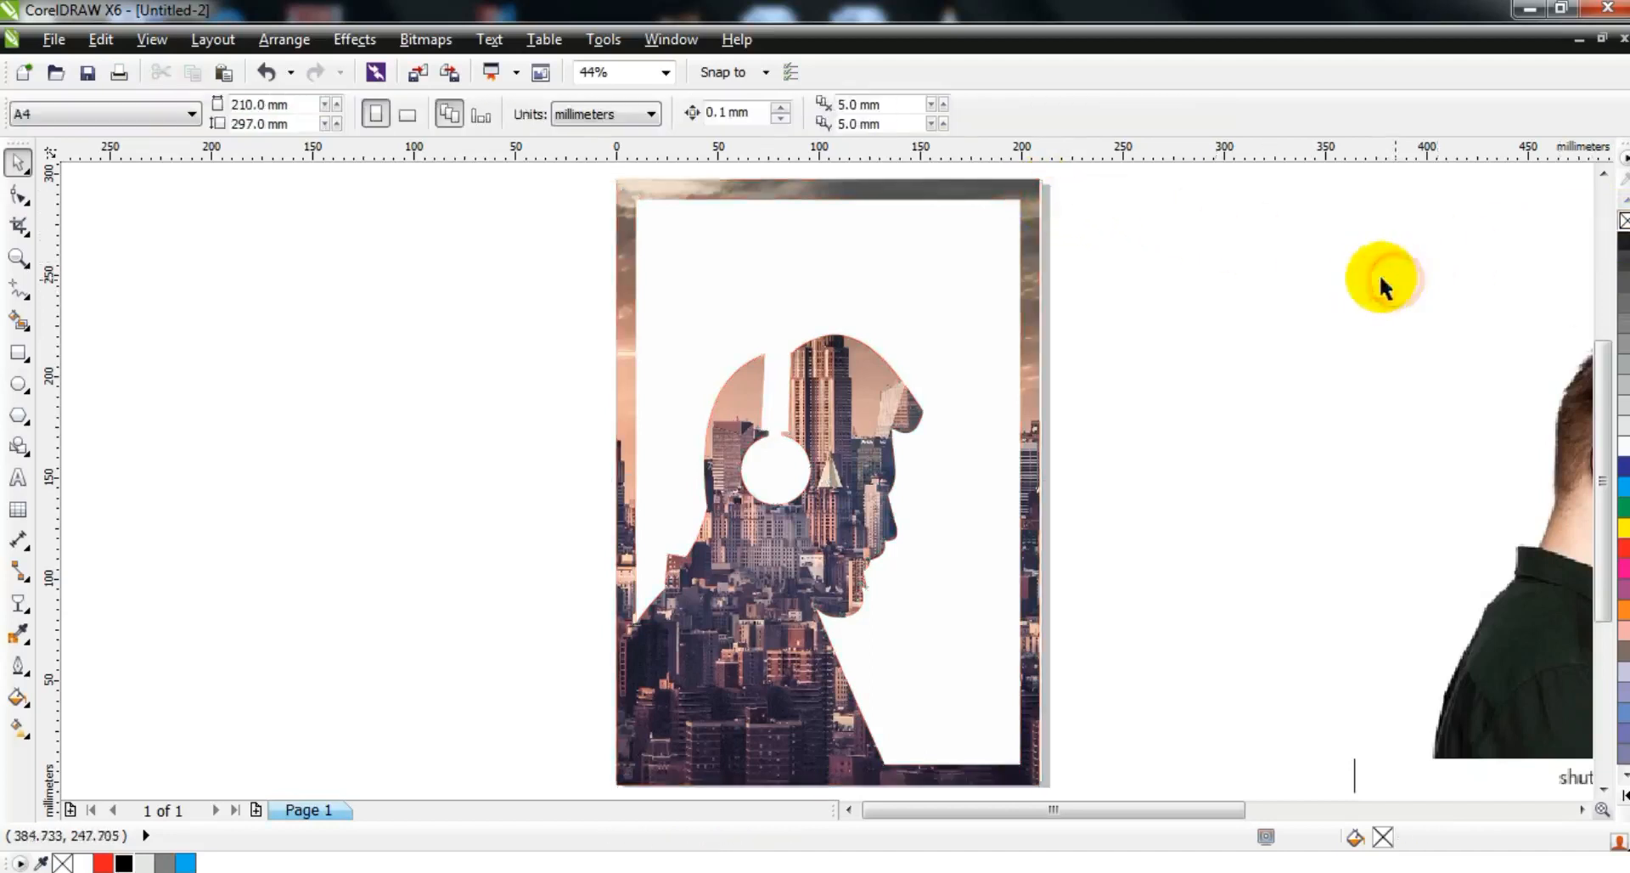
Edit the PowerClip contents and convert the skyline photo to a 300 dpi Grayscale (8-bit) bitmap.
{"action": "right_click", "coordinate": [976, 187]}
{"action": "left_click", "coordinate": [990, 102]}
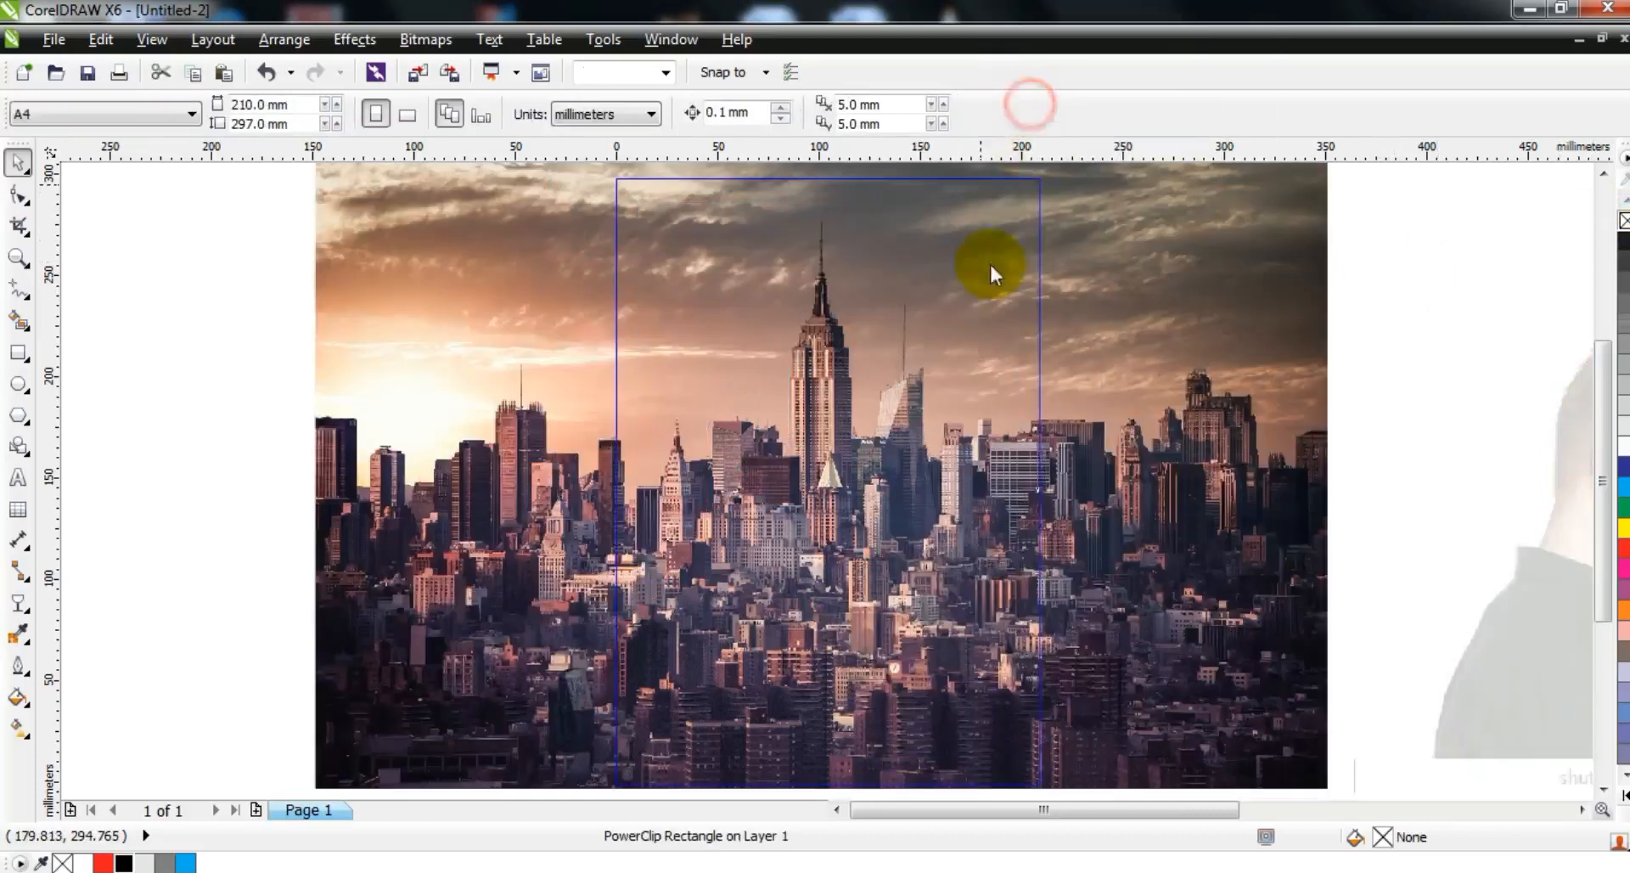
{"action": "left_click", "coordinate": [957, 332]}
{"action": "left_click", "coordinate": [425, 40]}
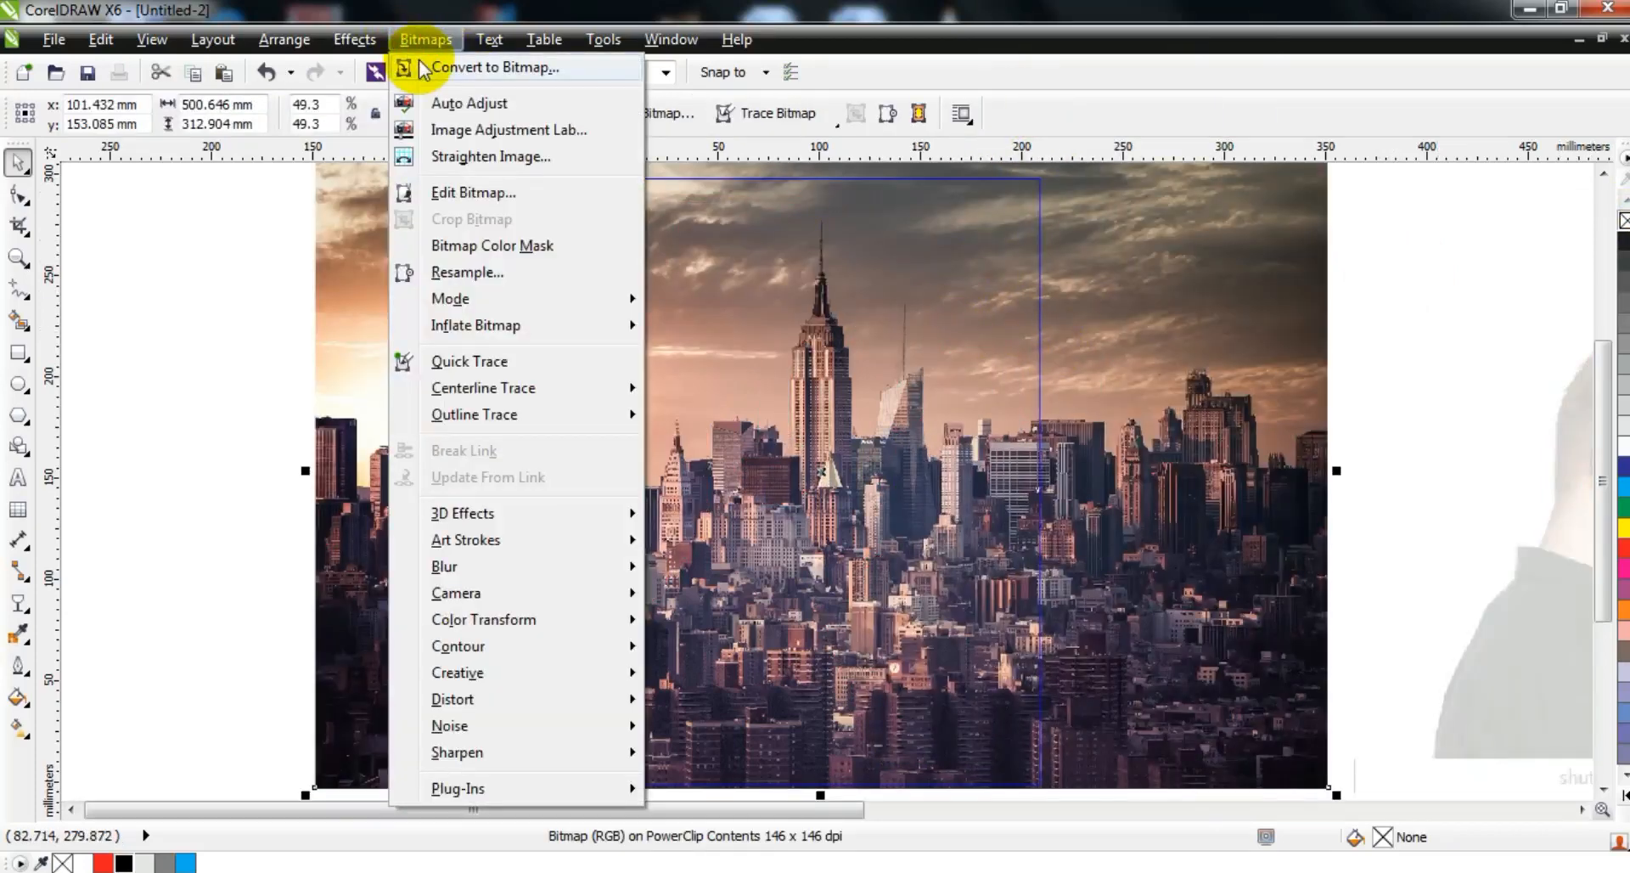
{"action": "left_click", "coordinate": [422, 68]}
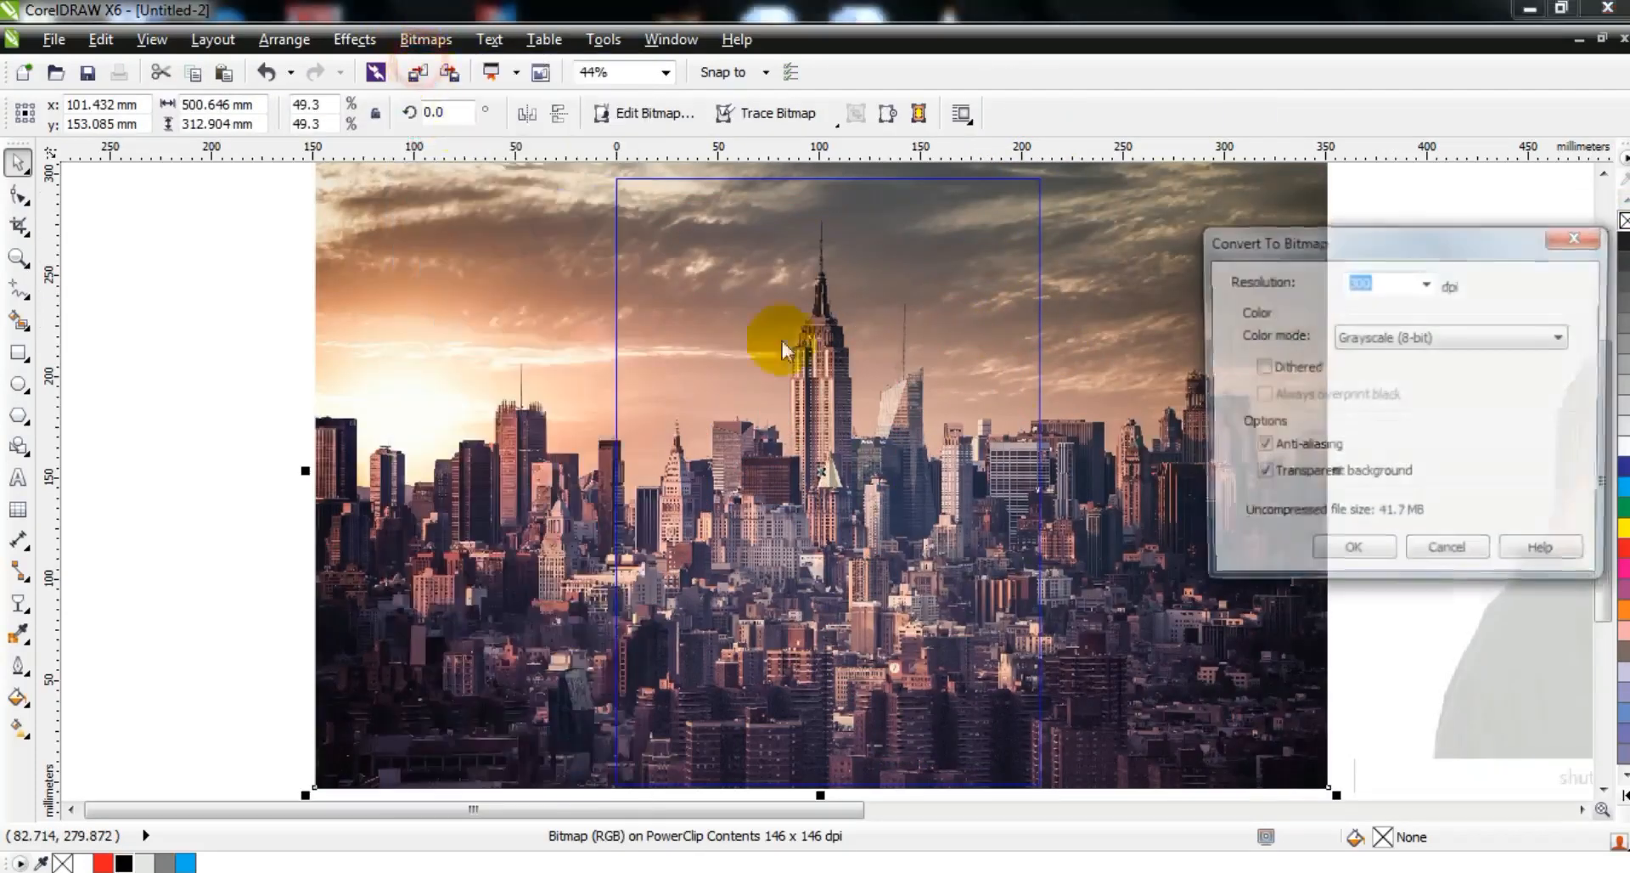
{"action": "left_click", "coordinate": [1343, 560]}
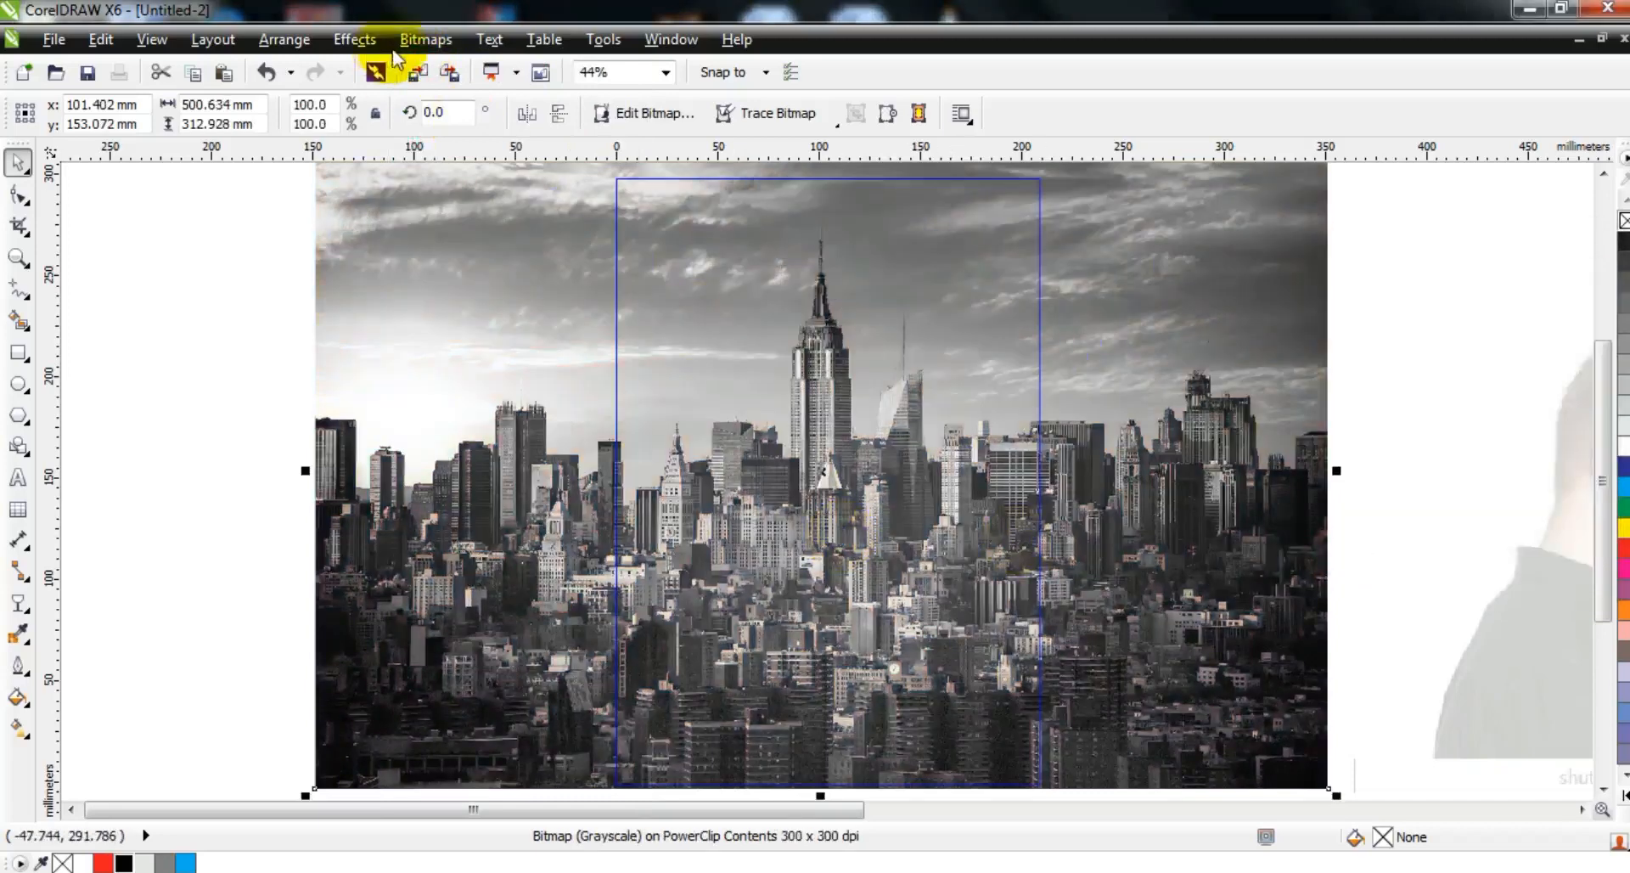
Darken the grayscale skyline with a Gamma value of 0.70 and finish editing the PowerClip.
{"action": "left_click", "coordinate": [358, 40]}
{"action": "mouse_move", "coordinate": [386, 67]}
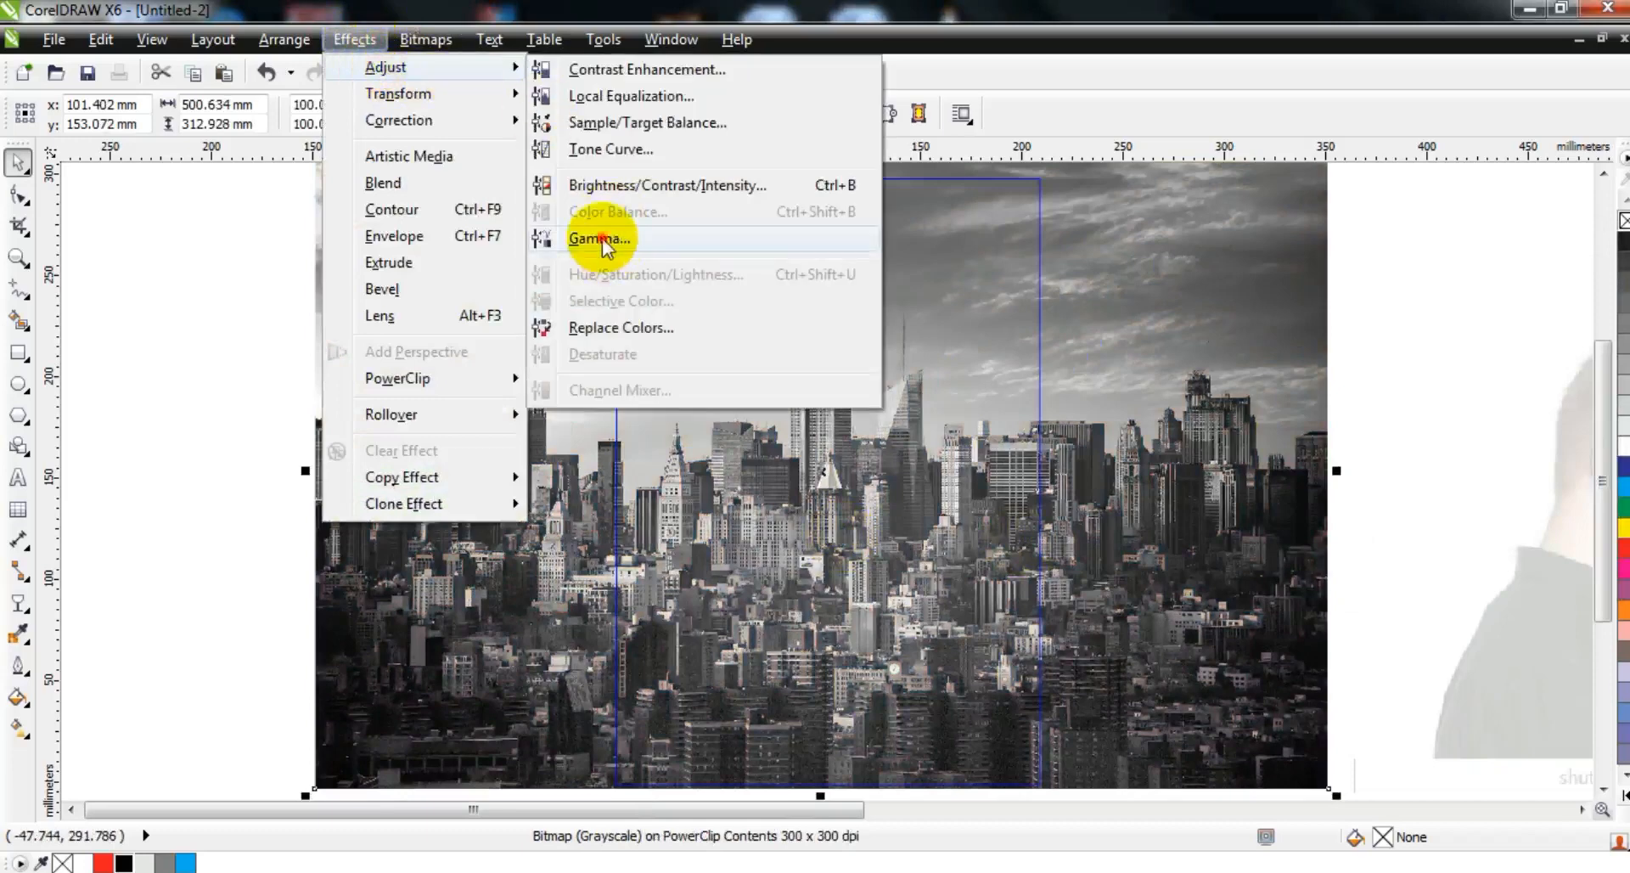
{"action": "left_click", "coordinate": [601, 240]}
{"action": "left_click_drag", "start_coordinate": [783, 429], "coordinate": [764, 425]}
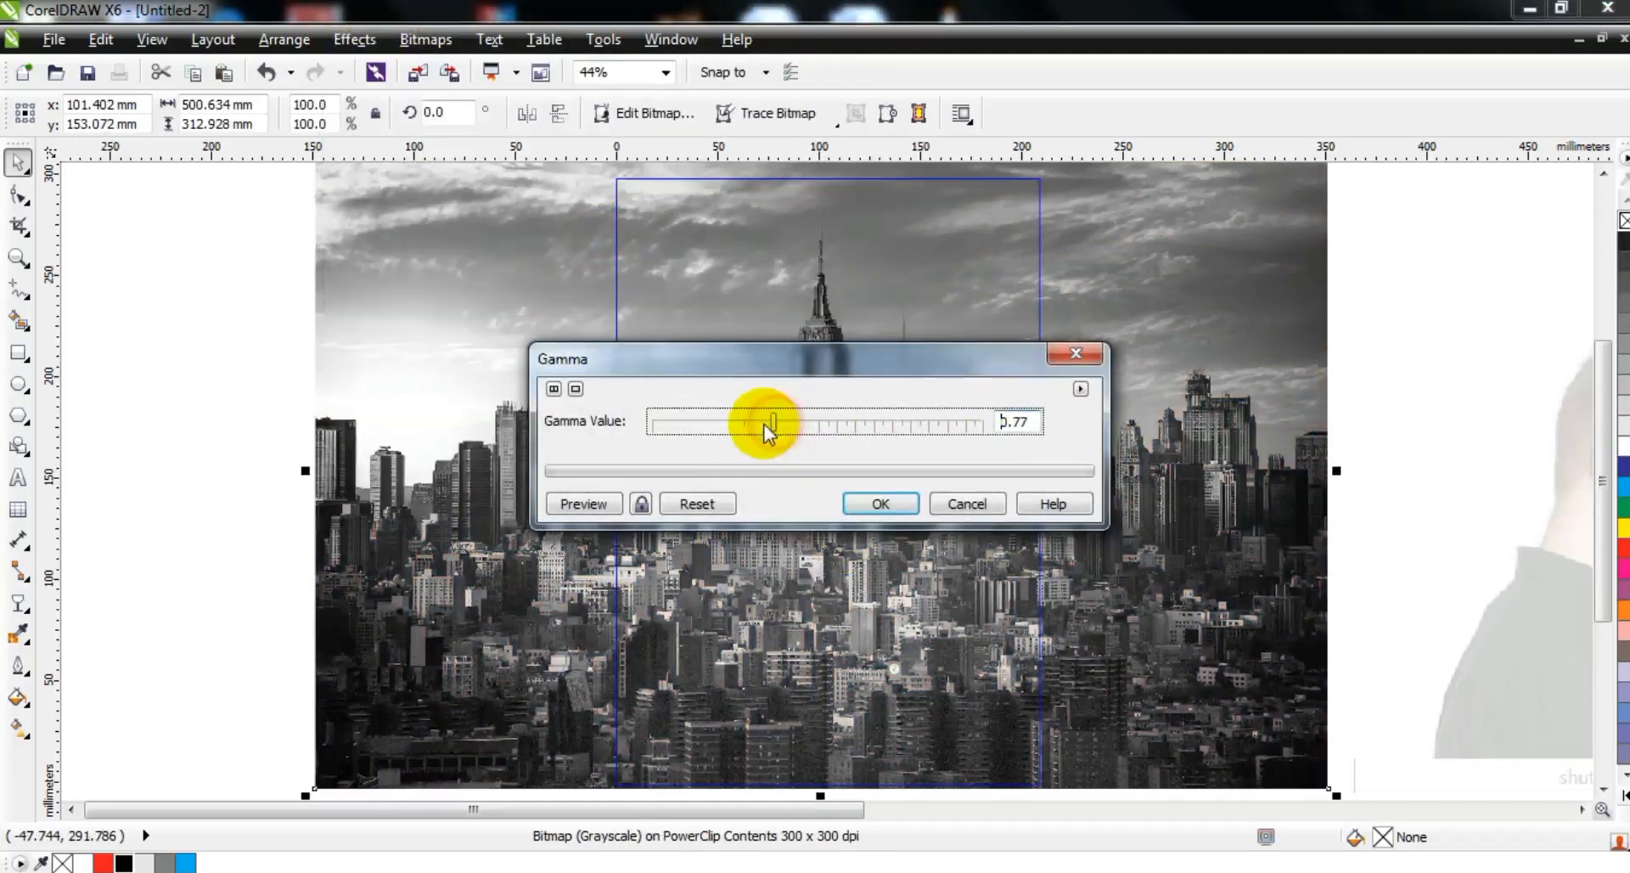
{"action": "left_click", "coordinate": [641, 504]}
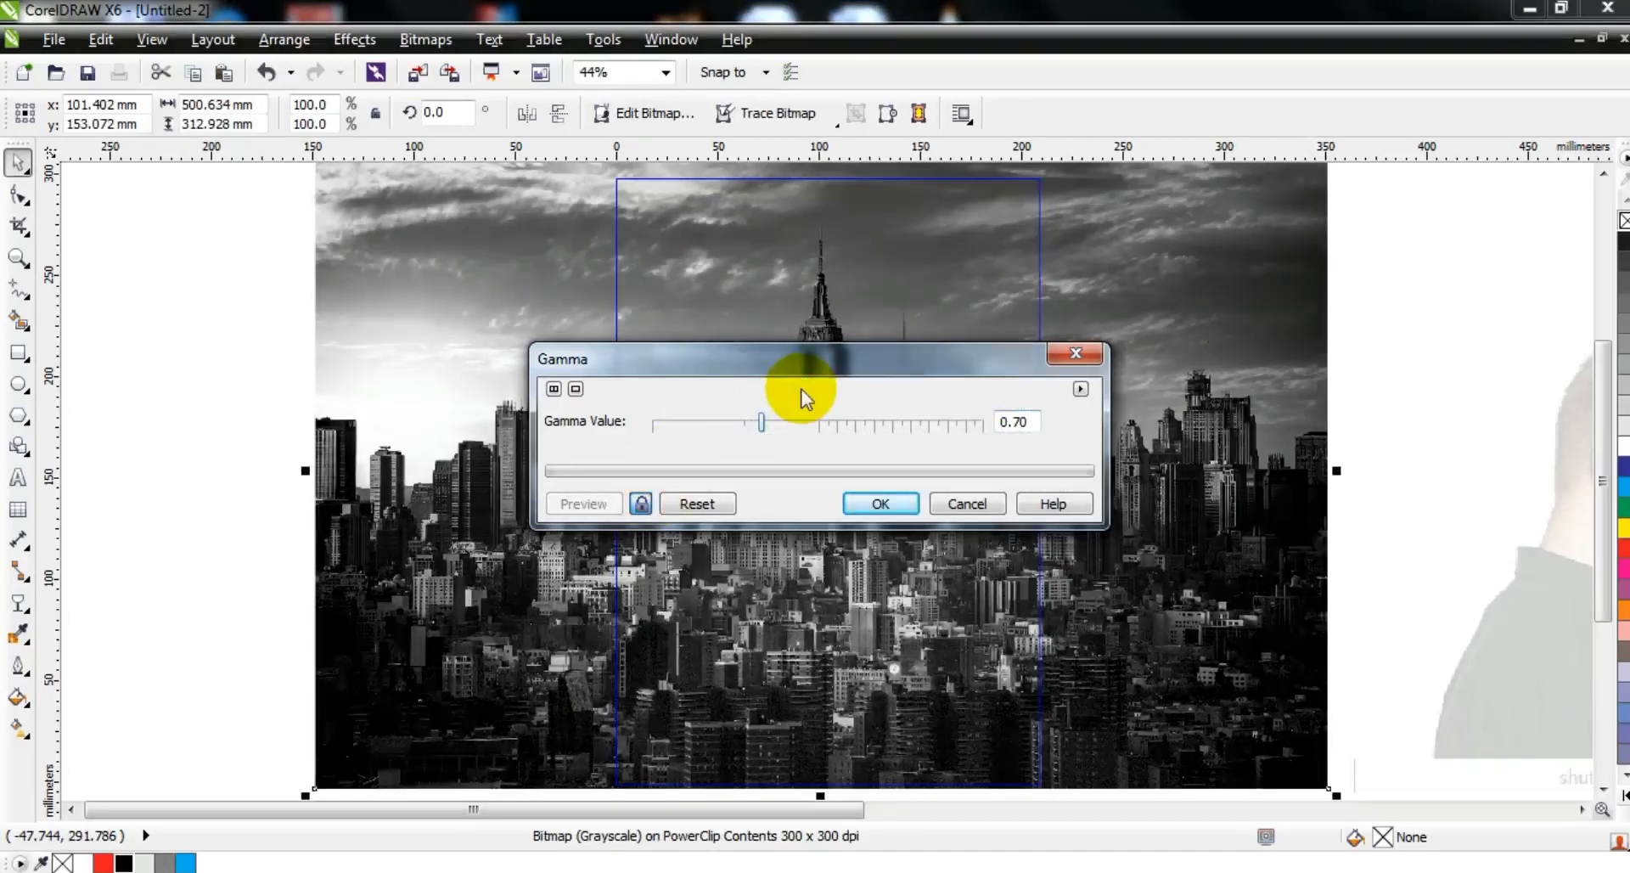
{"action": "left_click", "coordinate": [875, 503]}
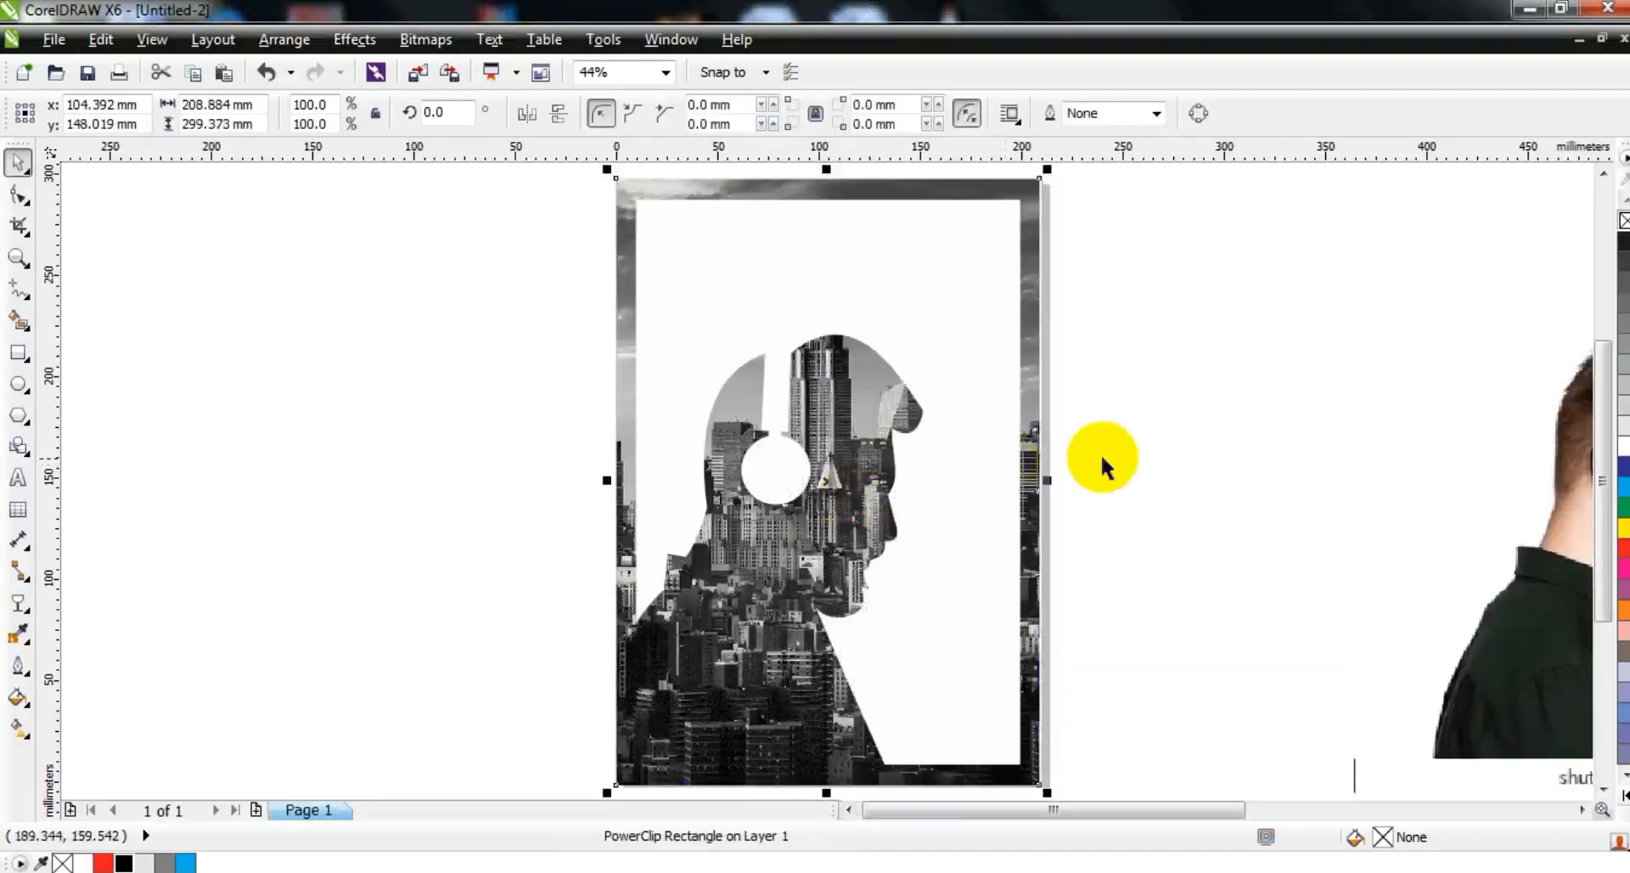
{"action": "left_click", "coordinate": [1194, 439]}
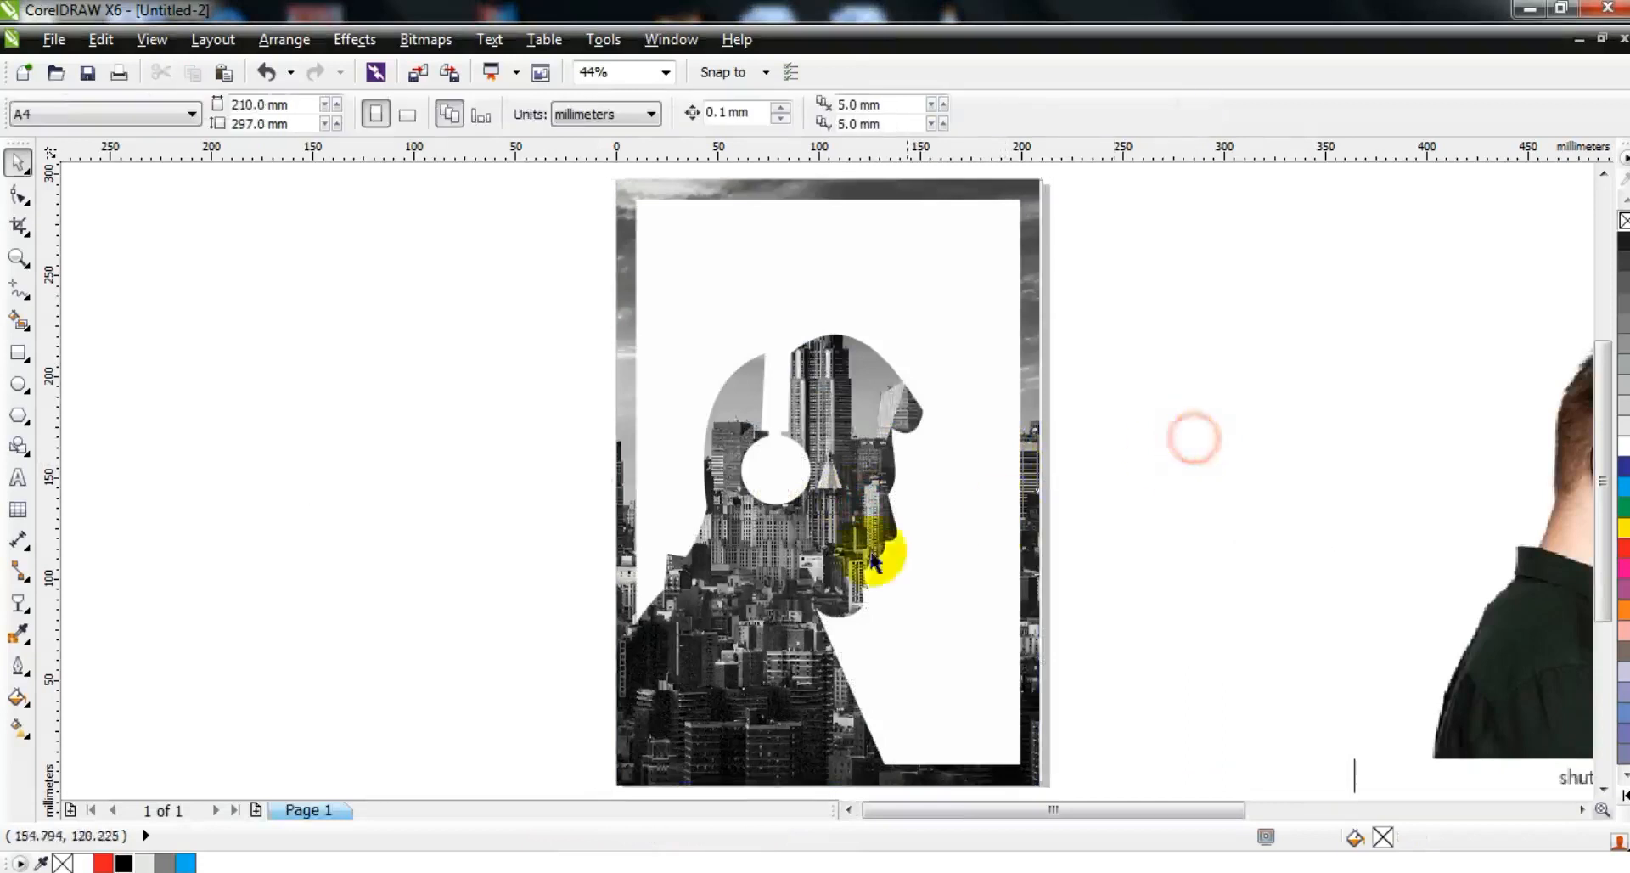
Add a black drop shadow to the white cut-out panel, cast from its top edge down to its bottom edge.
{"action": "left_click", "coordinate": [938, 557]}
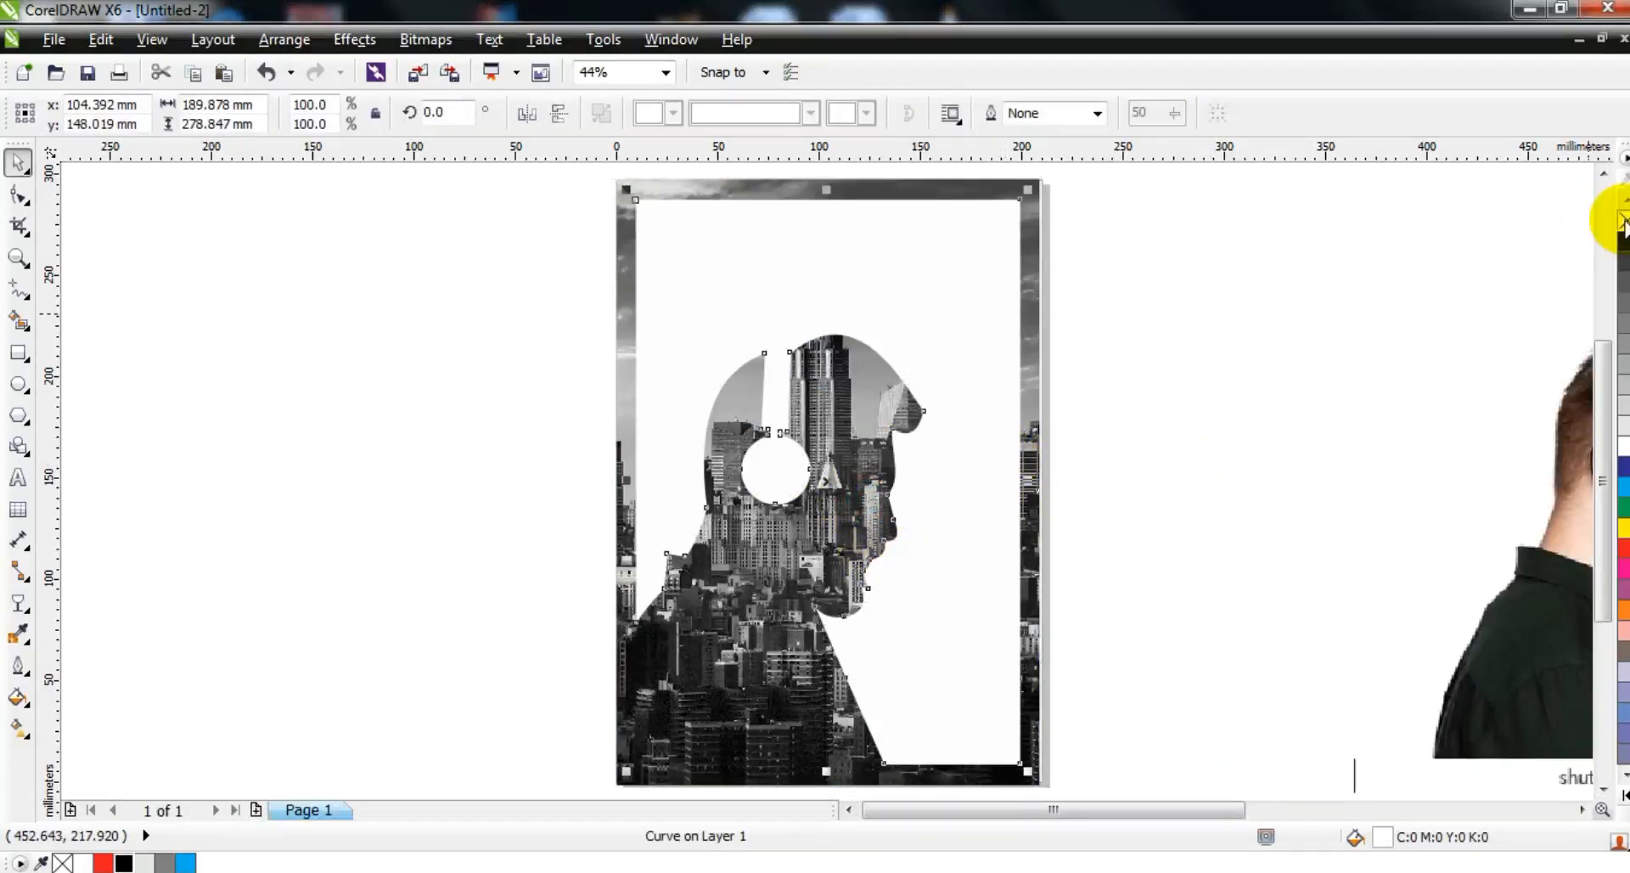
{"action": "left_click", "coordinate": [1230, 336]}
{"action": "left_click", "coordinate": [949, 277]}
{"action": "left_click", "coordinate": [29, 610]}
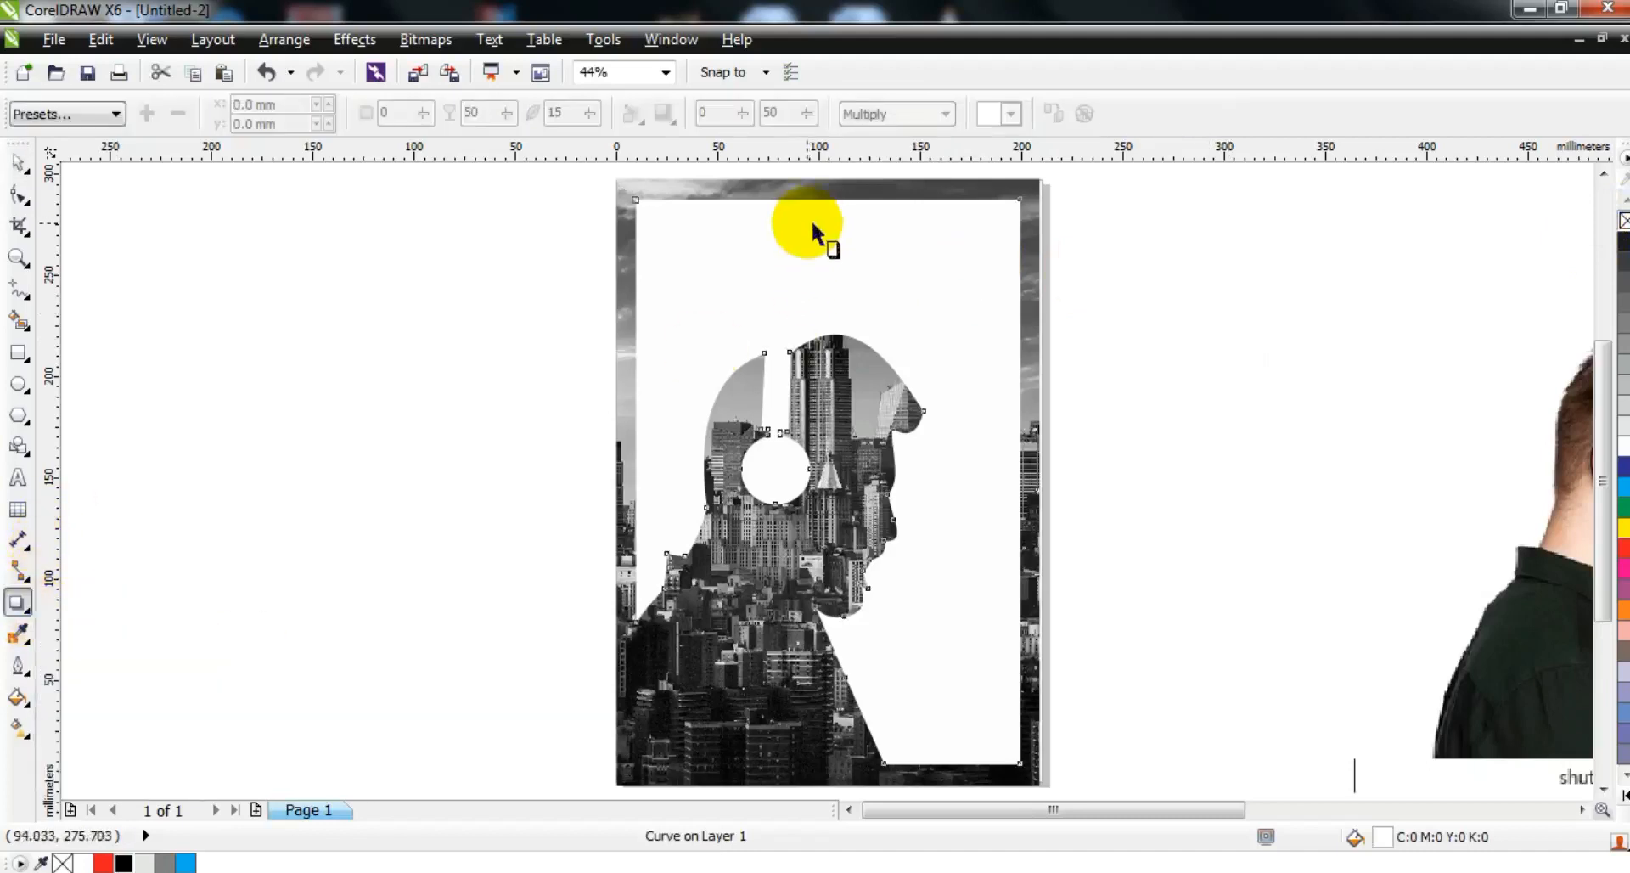
{"action": "left_click_drag", "start_coordinate": [837, 767], "coordinate": [834, 763]}
{"action": "left_click", "coordinate": [817, 395]}
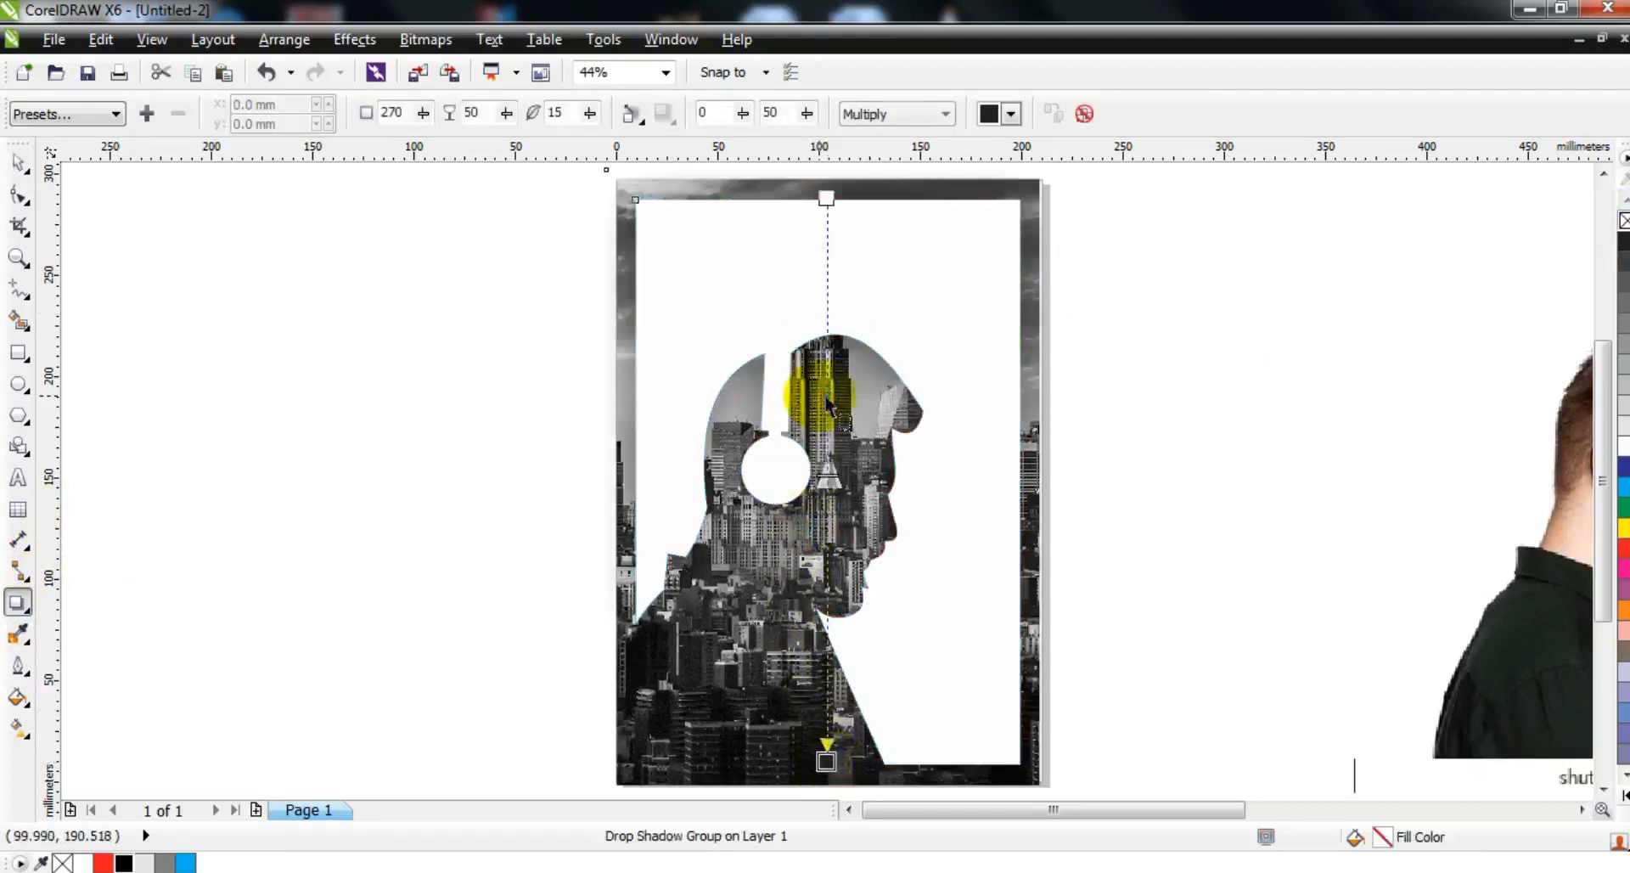
Set the drop shadow's transparency operation to Normal and its colour to solid black.
{"action": "left_click", "coordinate": [1011, 113]}
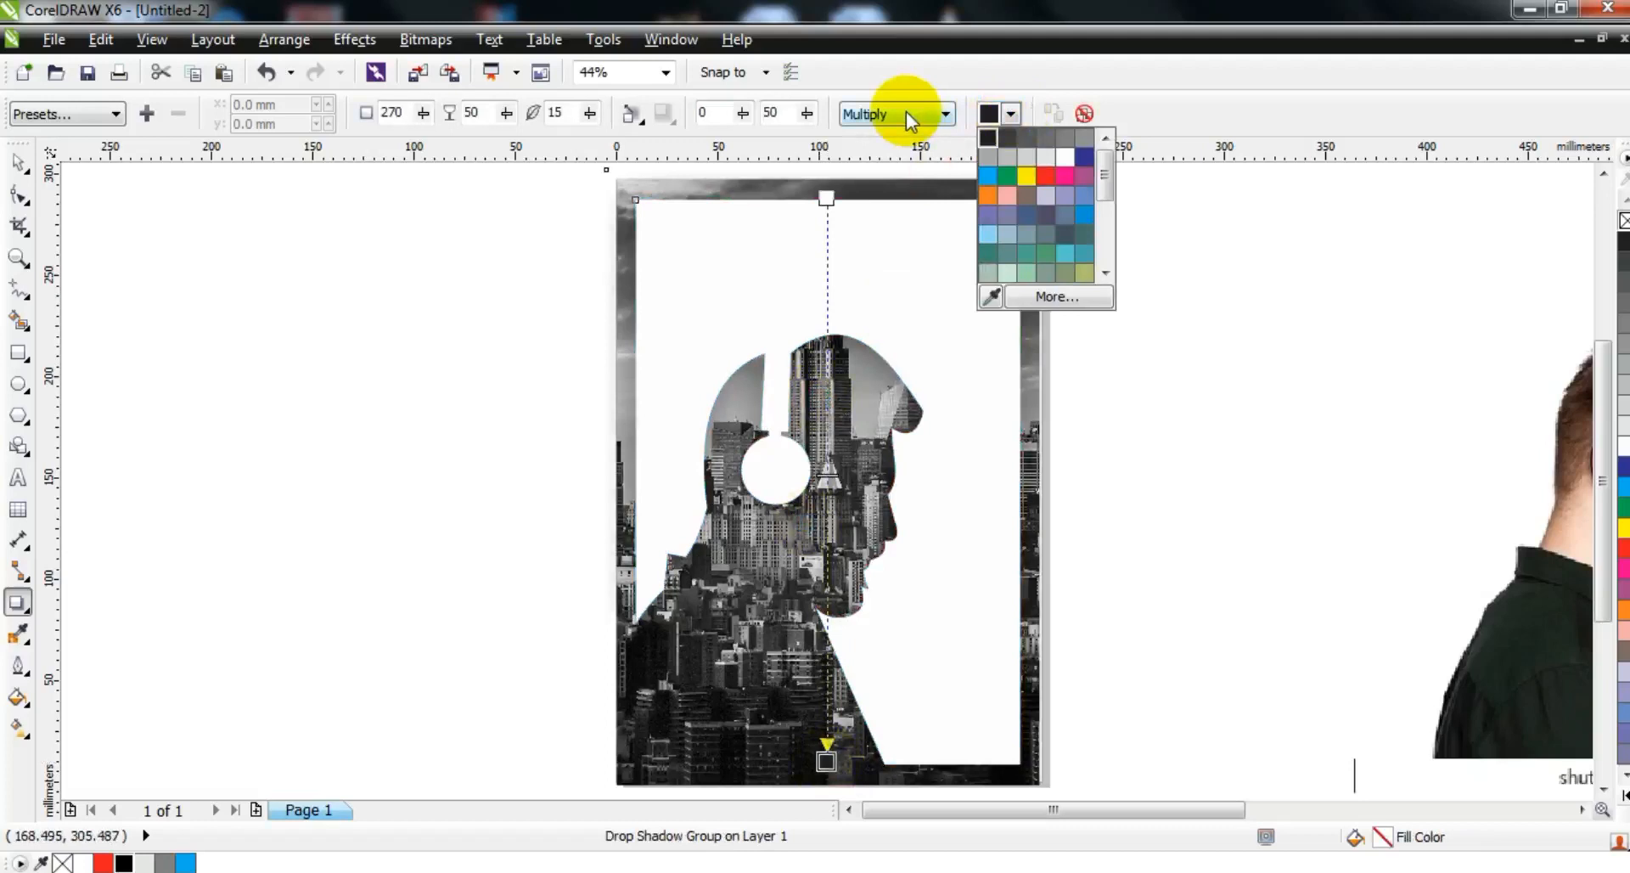
{"action": "left_click", "coordinate": [905, 113]}
{"action": "left_click", "coordinate": [905, 113]}
{"action": "left_click", "coordinate": [883, 129]}
{"action": "left_click", "coordinate": [993, 123]}
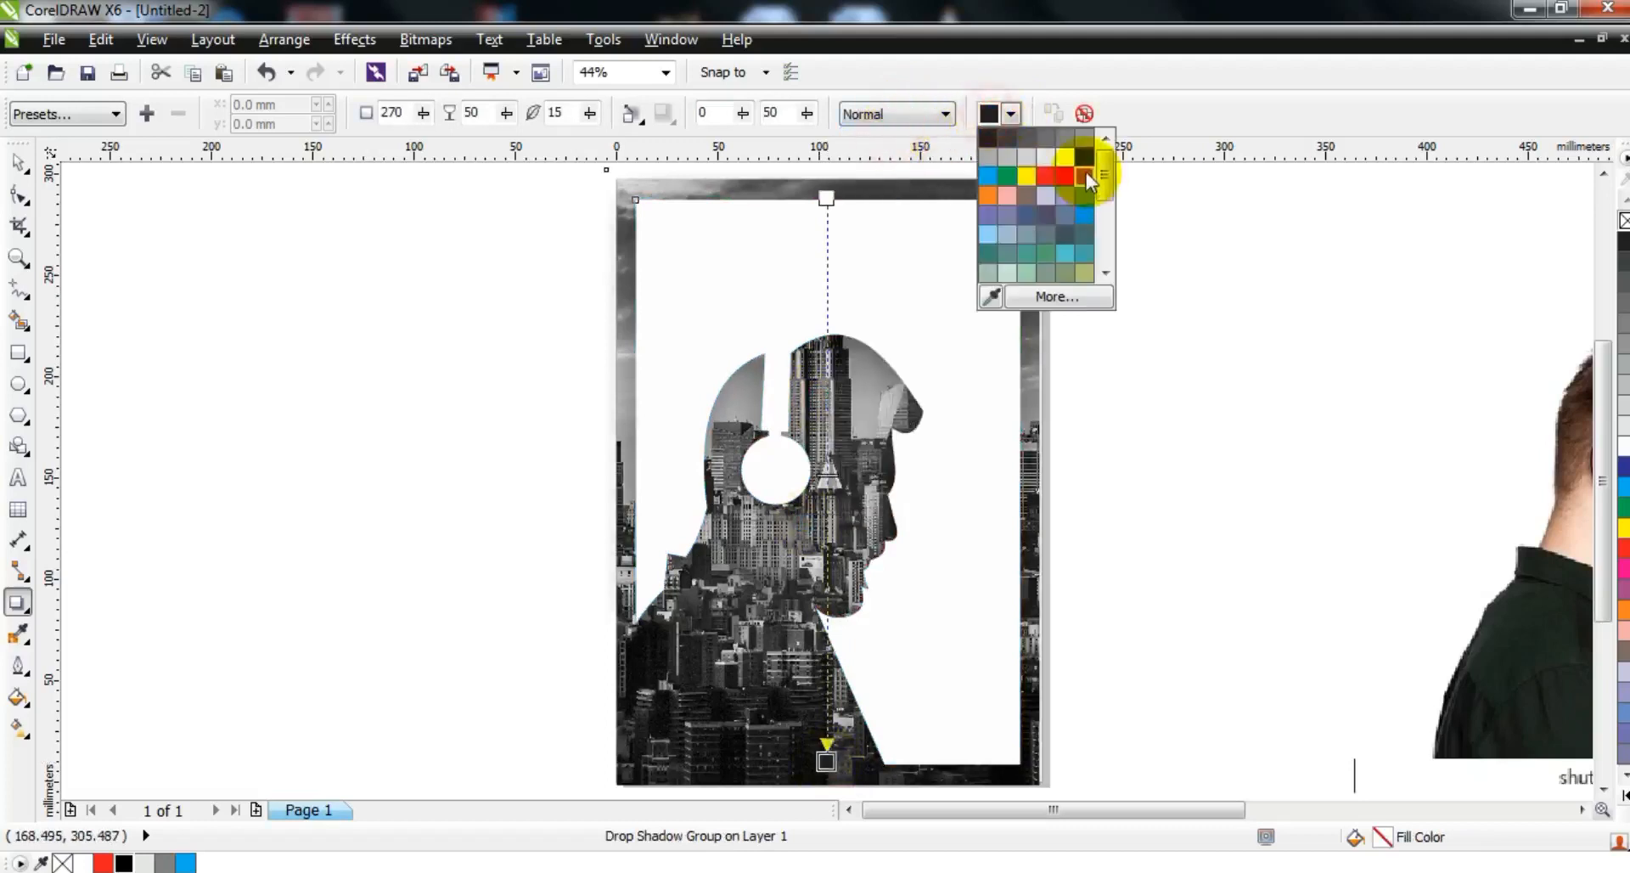
{"action": "left_click", "coordinate": [1048, 270]}
Change the drop shadow's feathering direction, set its feathering to 5, and adjust its opacity to 74.
{"action": "left_click_drag", "start_coordinate": [836, 416], "coordinate": [831, 710]}
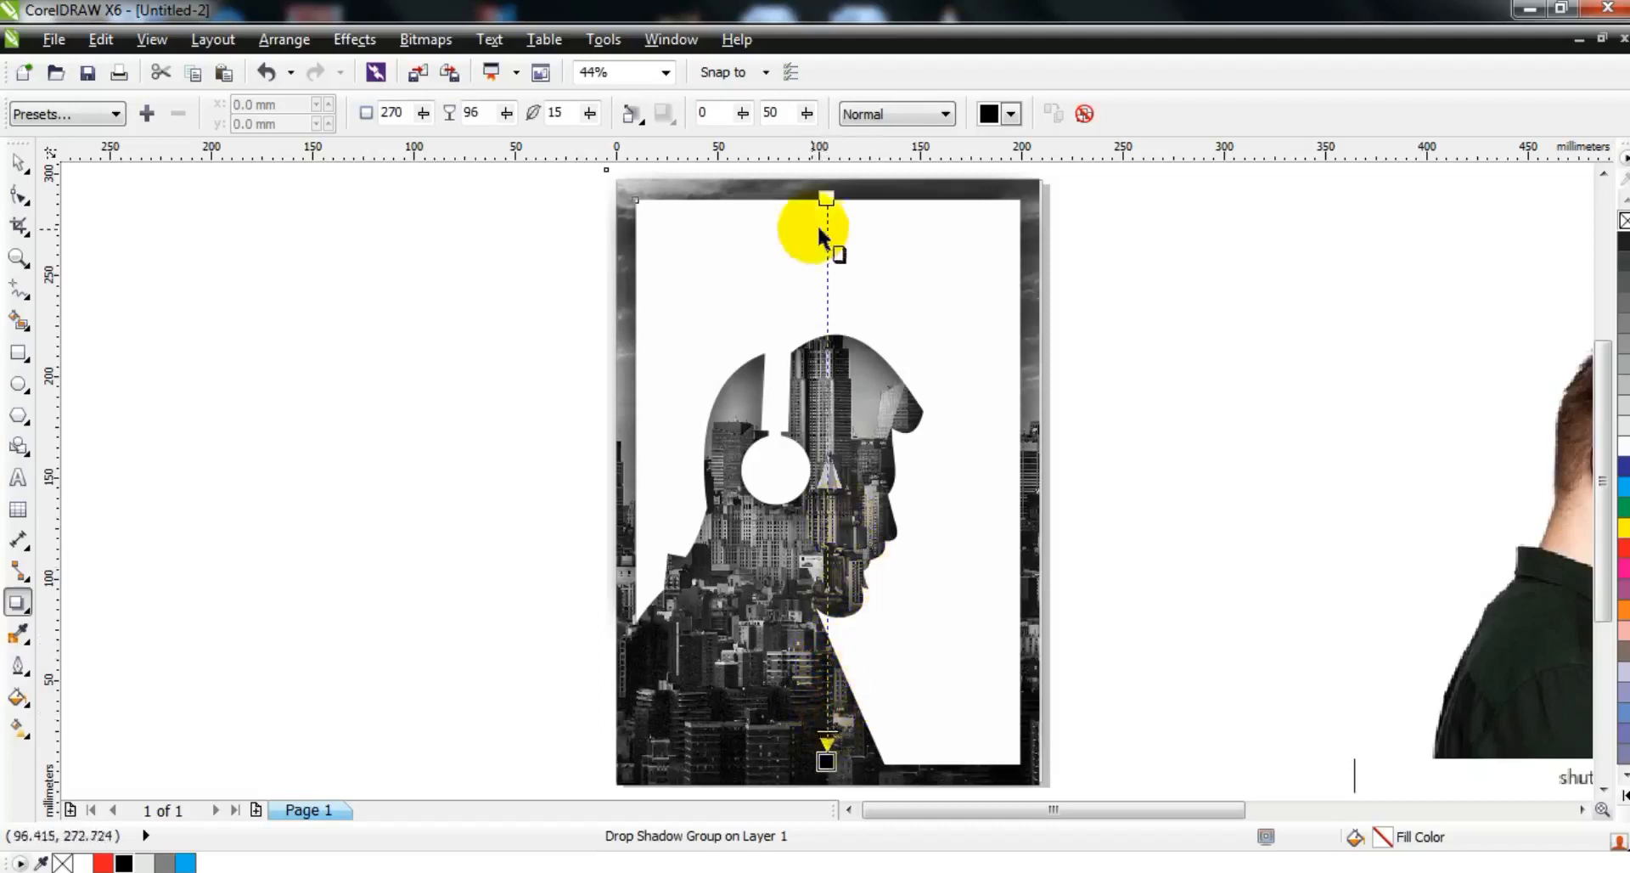
{"action": "left_click", "coordinate": [629, 115]}
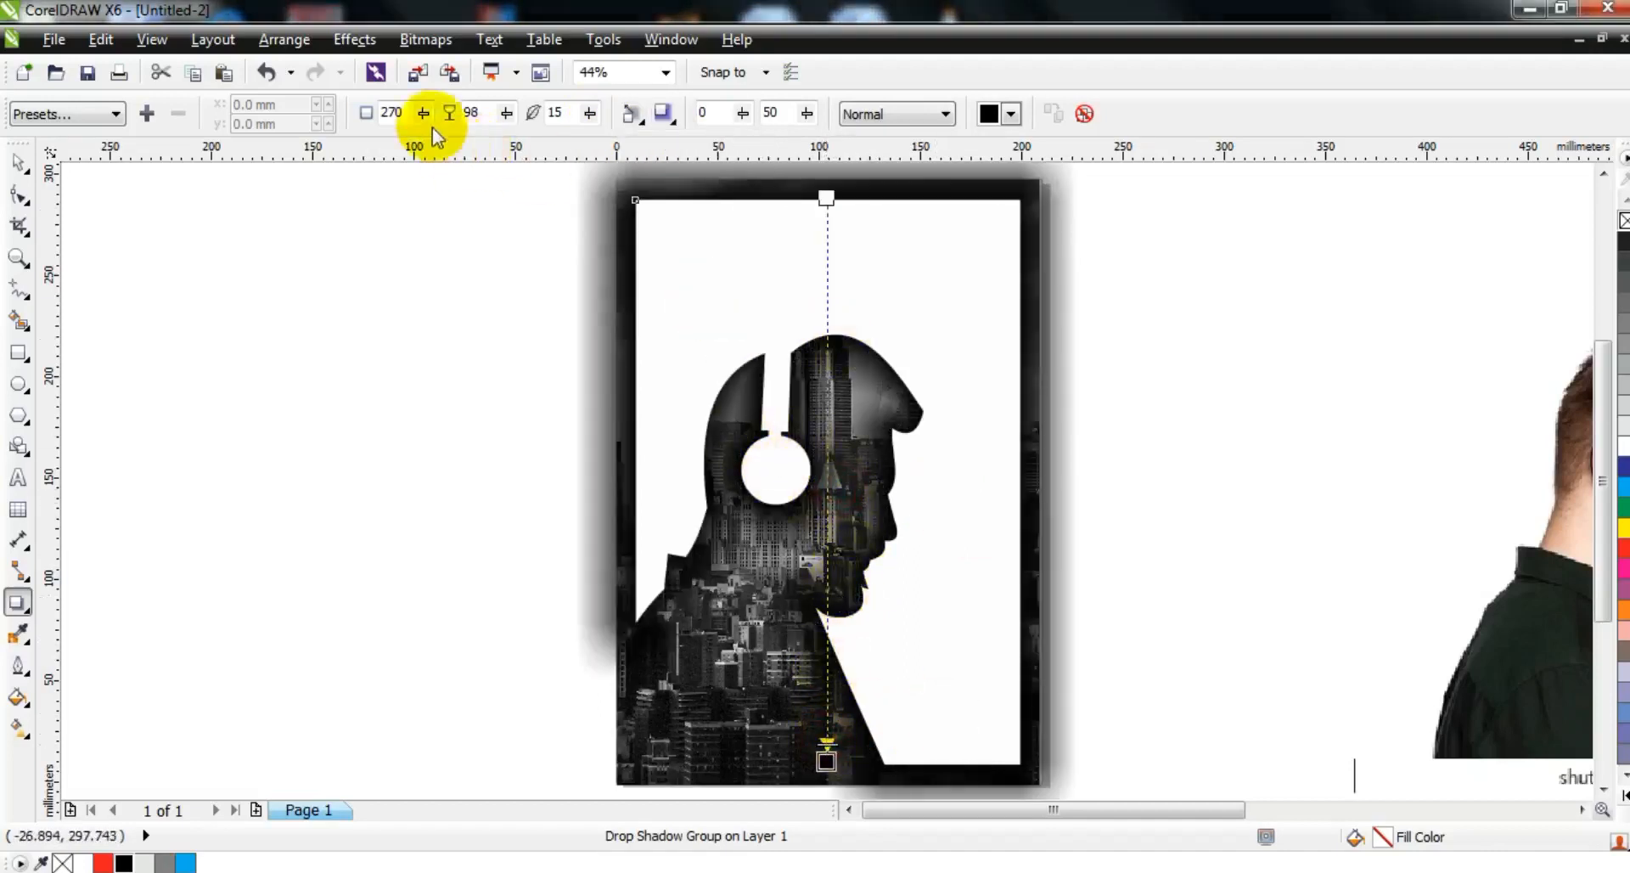
{"action": "double_click", "coordinate": [556, 114]}
{"action": "type", "text": "5"}
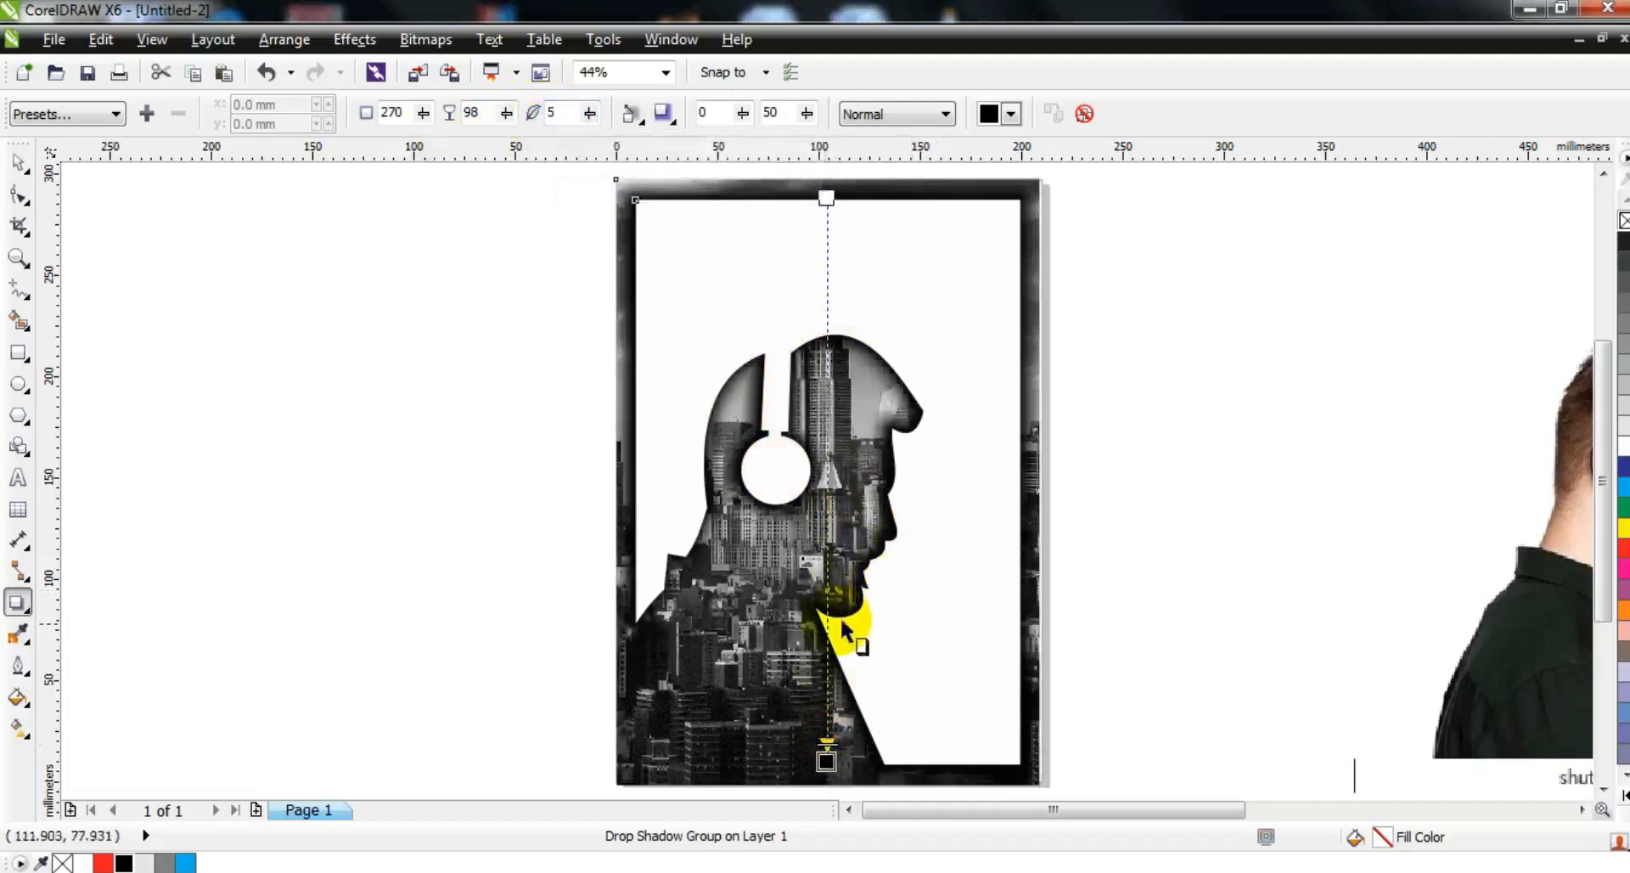
{"action": "left_click_drag", "start_coordinate": [826, 758], "coordinate": [829, 621]}
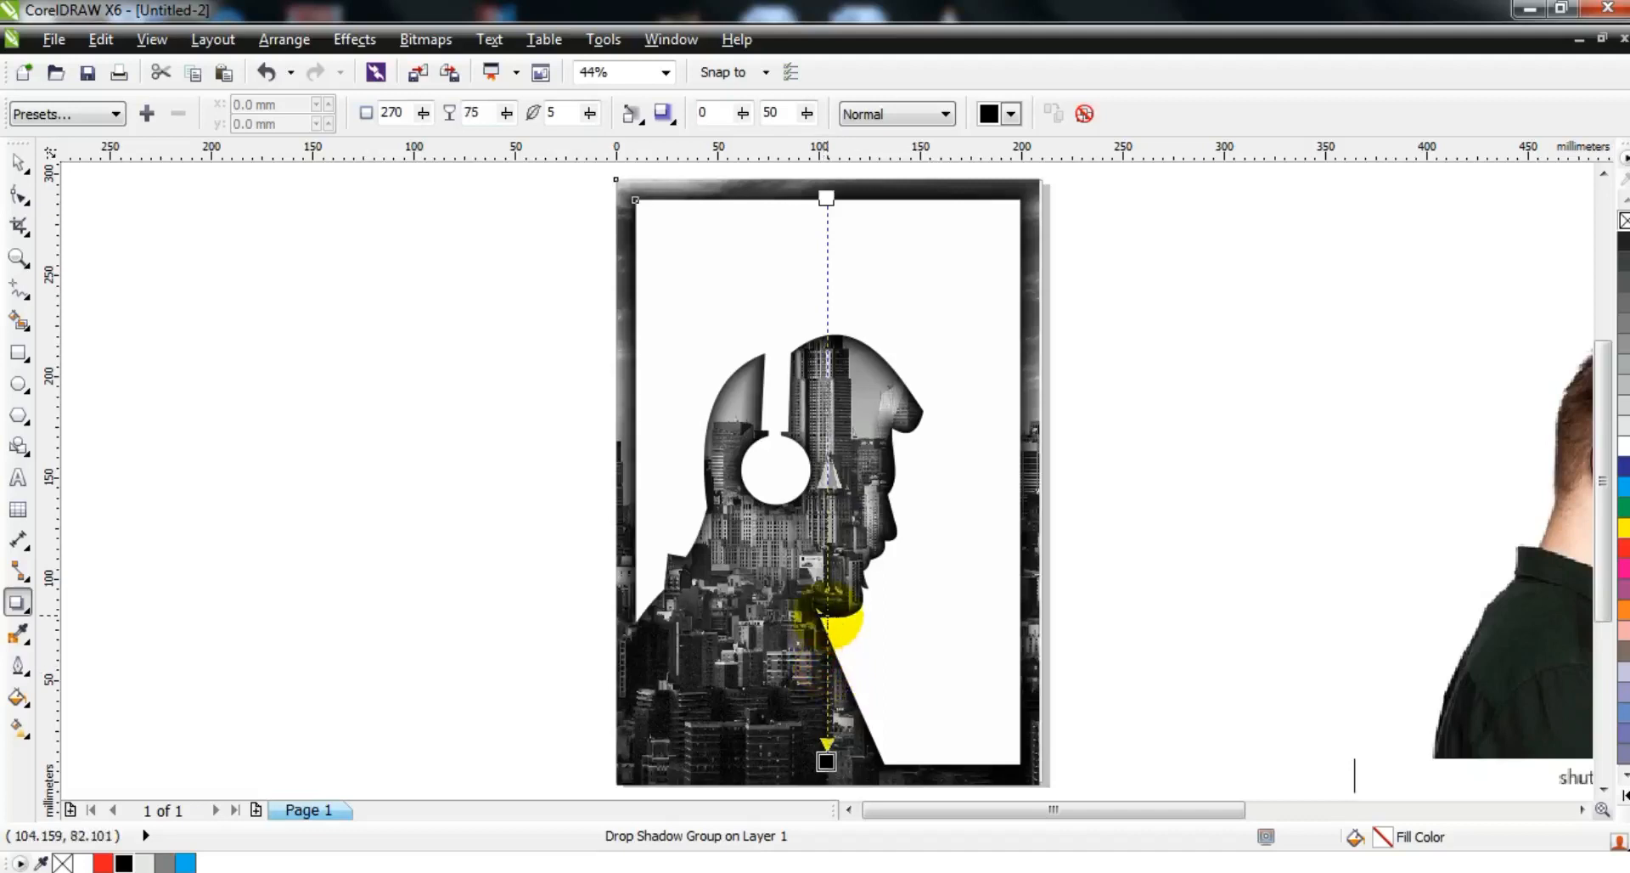
{"action": "left_click_drag", "start_coordinate": [826, 617], "coordinate": [829, 619]}
Break the drop shadow group apart so the shadow is separate from the white cut-out panel.
{"action": "left_click", "coordinate": [18, 163]}
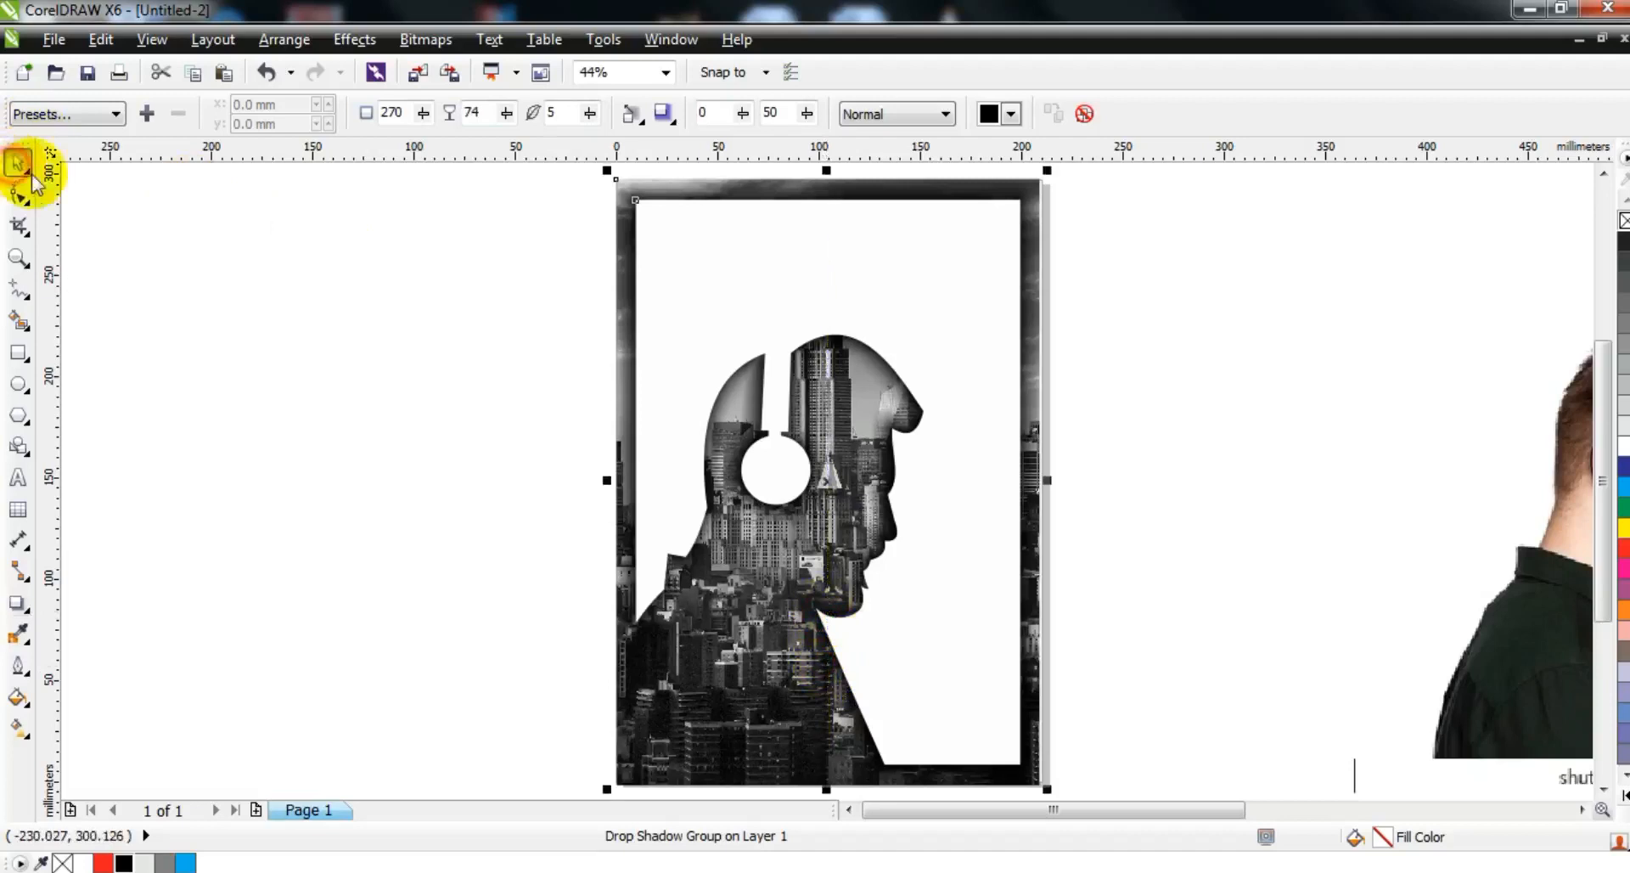
{"action": "left_click", "coordinate": [285, 39]}
{"action": "left_click", "coordinate": [337, 311]}
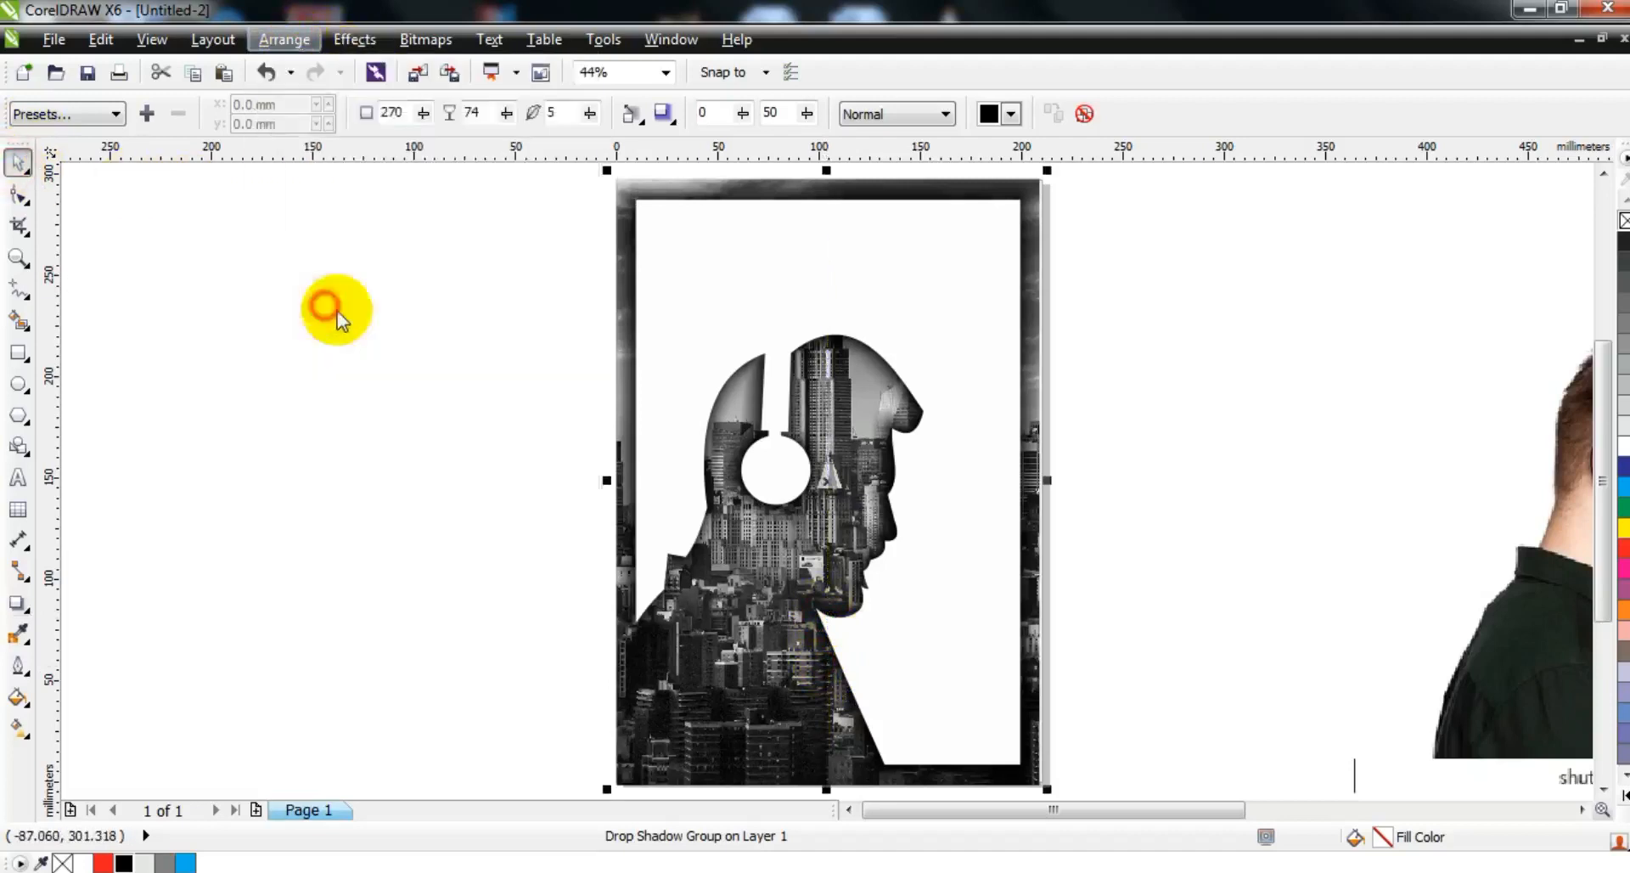
{"action": "left_click", "coordinate": [1190, 224]}
{"action": "scroll", "coordinate": [898, 429], "scroll_direction": "down", "scroll_amount": 2}
{"action": "left_click_drag", "start_coordinate": [1043, 275], "coordinate": [702, 676]}
{"action": "left_click", "coordinate": [981, 617], "text": "shift"}
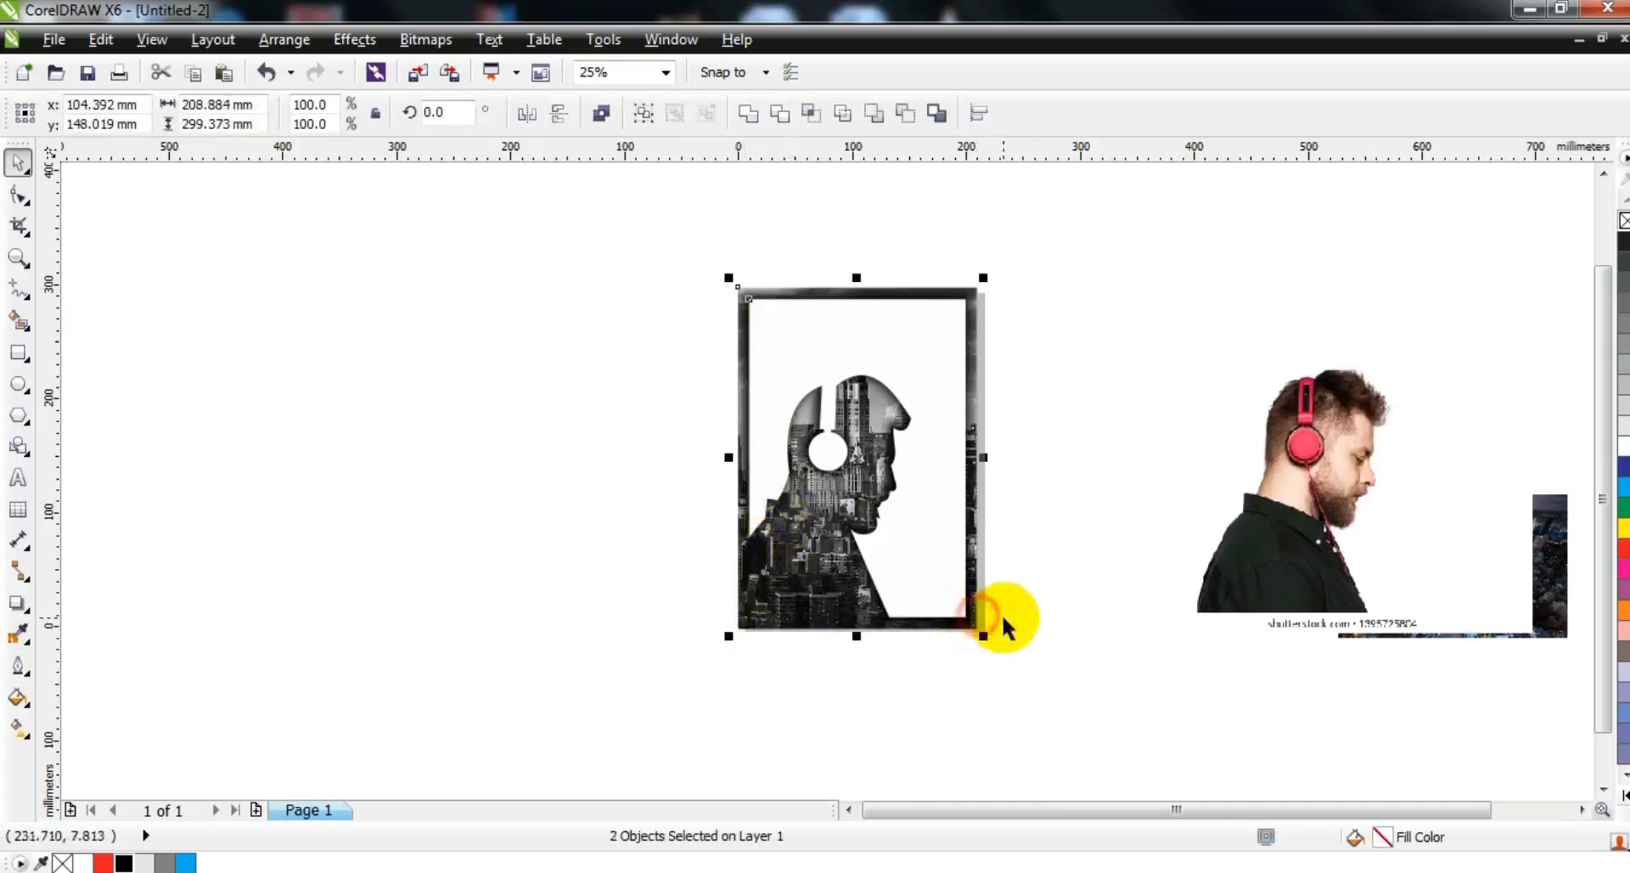
{"action": "key", "text": "shift+F2"}
{"action": "key", "text": "Delete"}
{"action": "key", "text": "ctrl+z"}
{"action": "left_click", "coordinate": [1141, 499]}
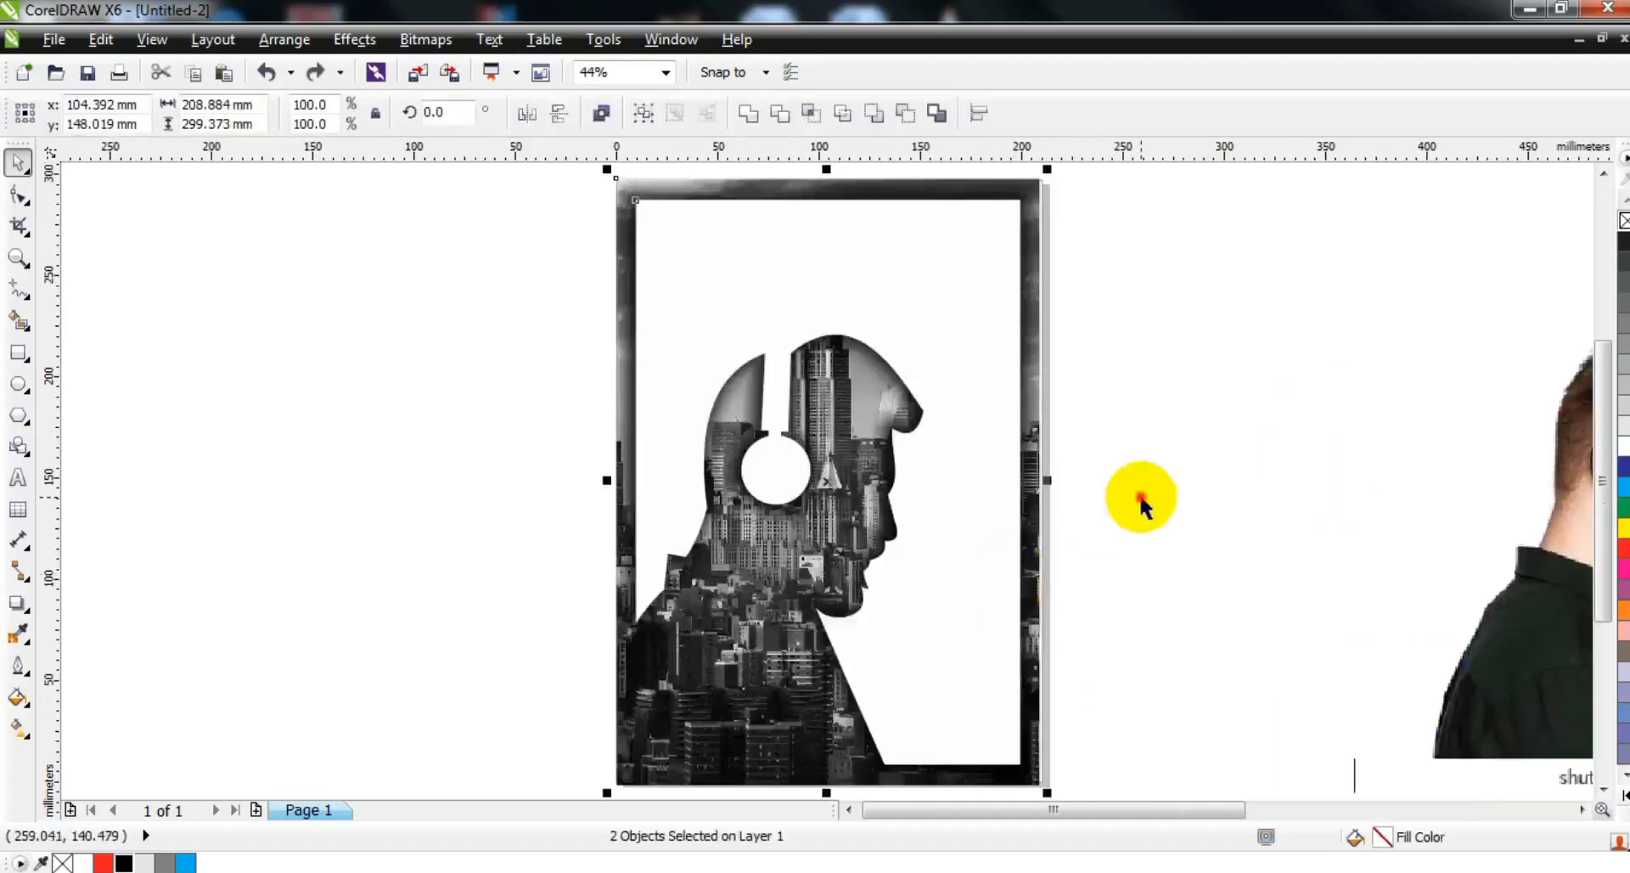
Send the white cut-out panel and its separated shadow to the back and place them inside the skyline PowerClip rectangle.
{"action": "left_click", "coordinate": [1043, 181]}
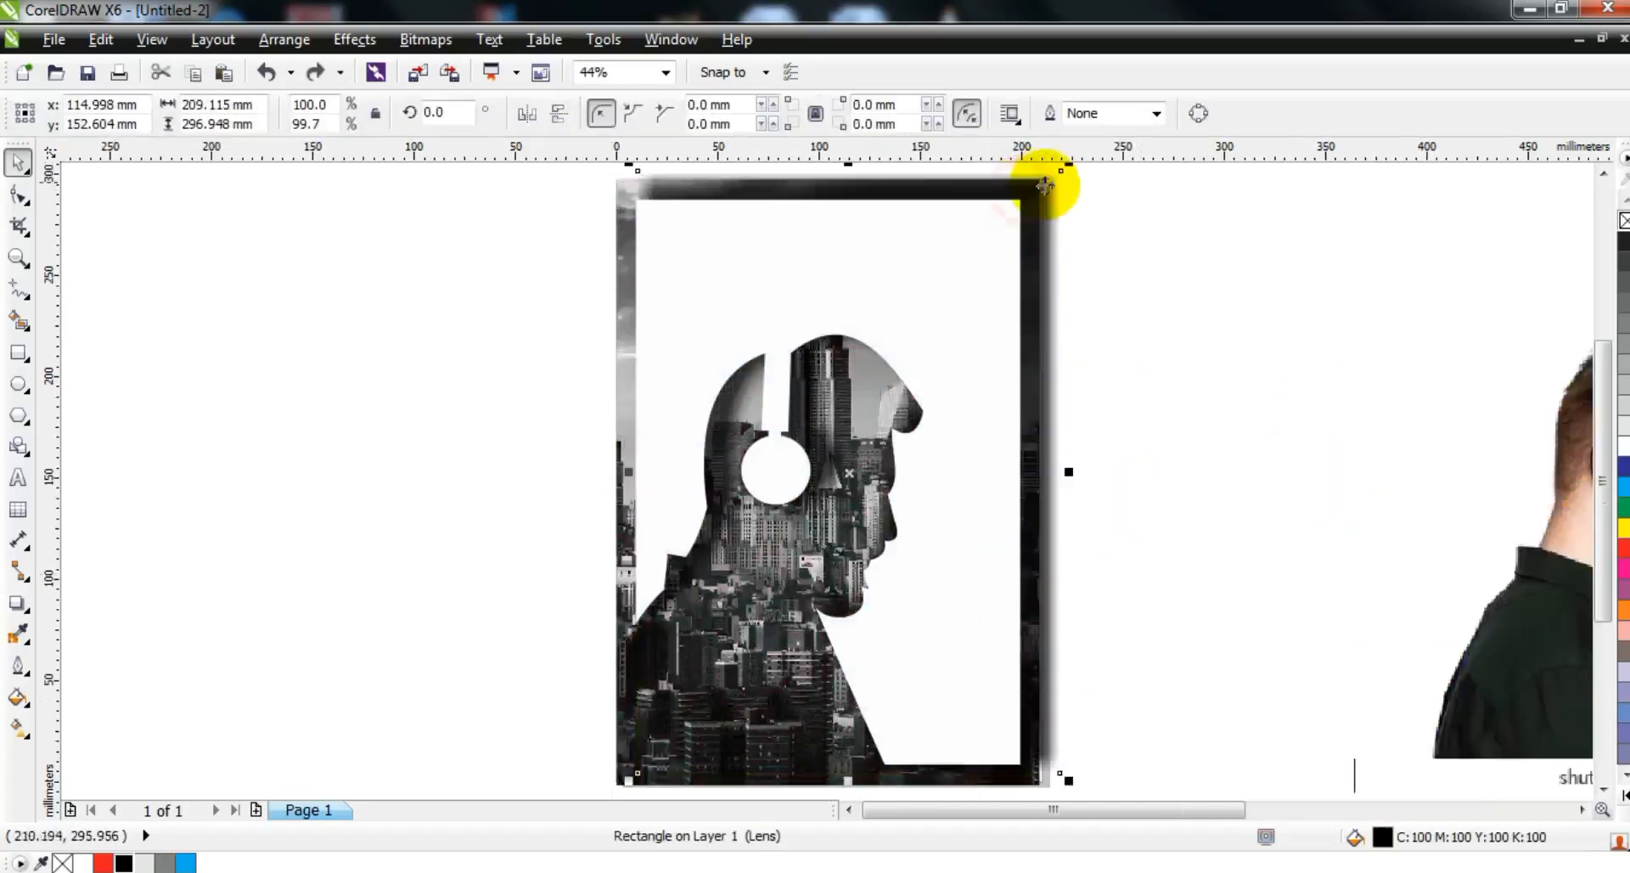
{"action": "left_click", "coordinate": [982, 252], "text": "shift"}
{"action": "key", "text": "shift+Page_Down"}
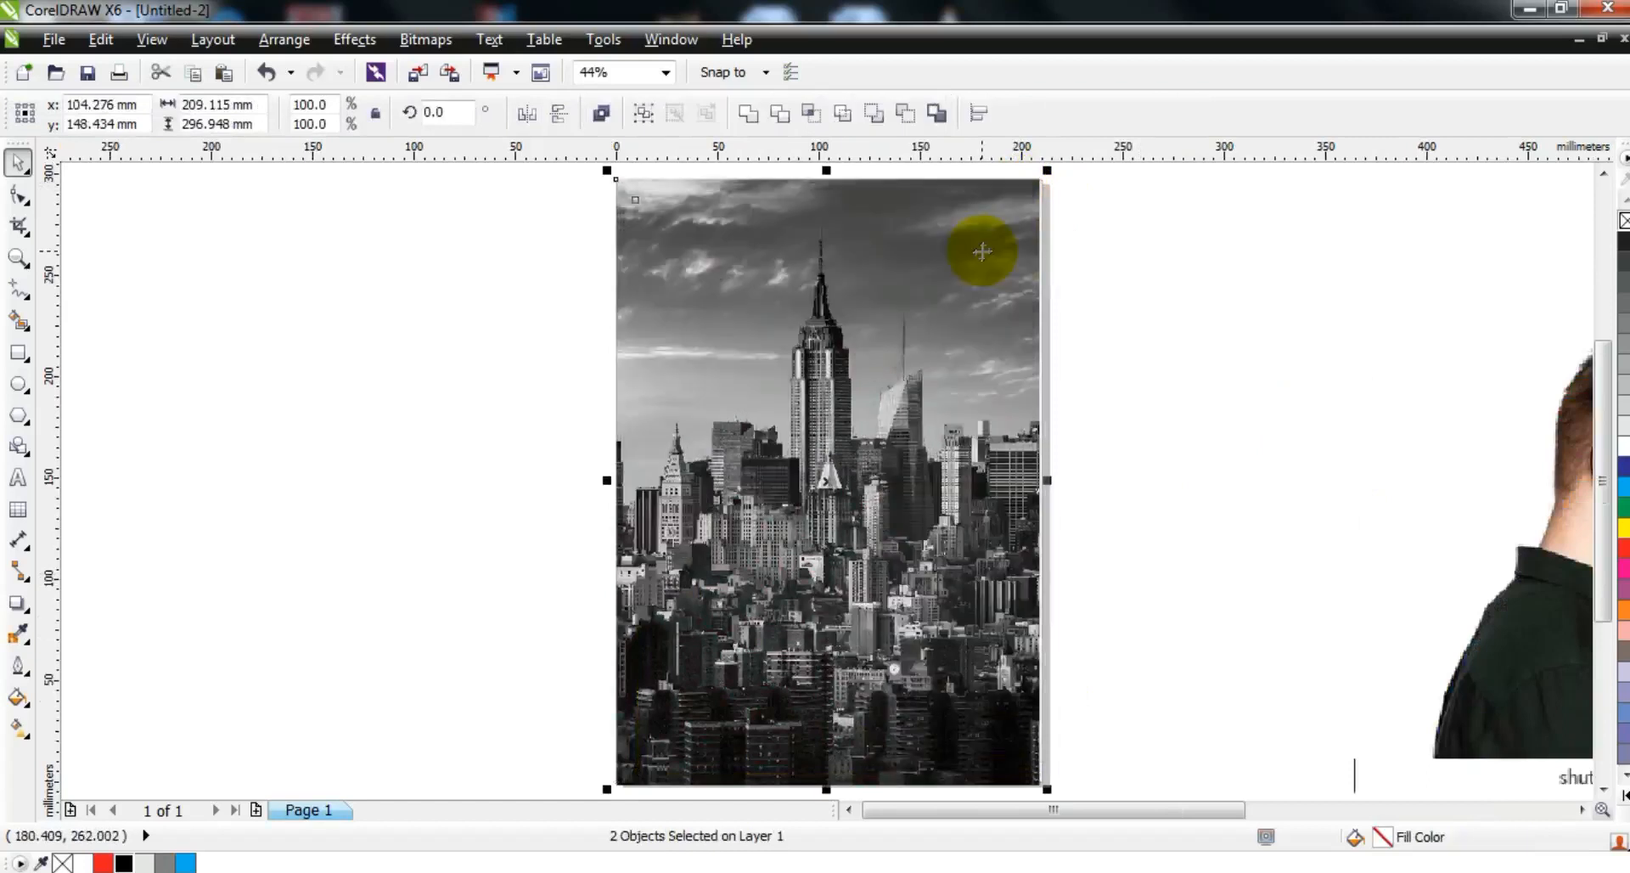
{"action": "left_click", "coordinate": [976, 248]}
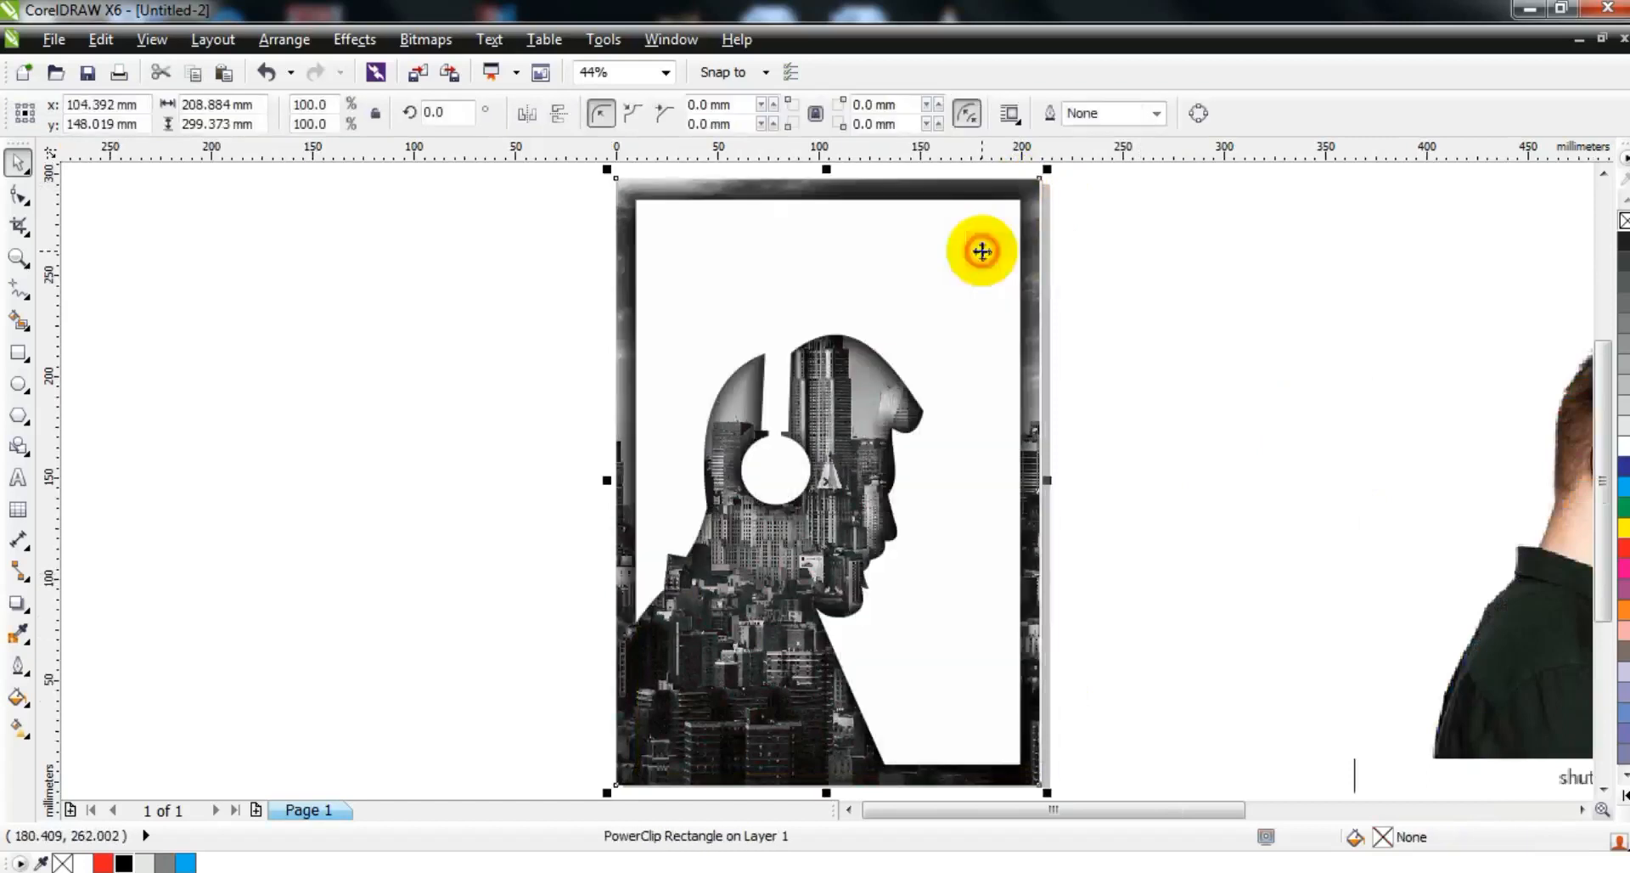
{"action": "left_click", "coordinate": [1139, 318]}
Add the text "ENTERTAINMENT" as artistic text on the empty canvas beside the poster.
{"action": "left_click", "coordinate": [18, 257]}
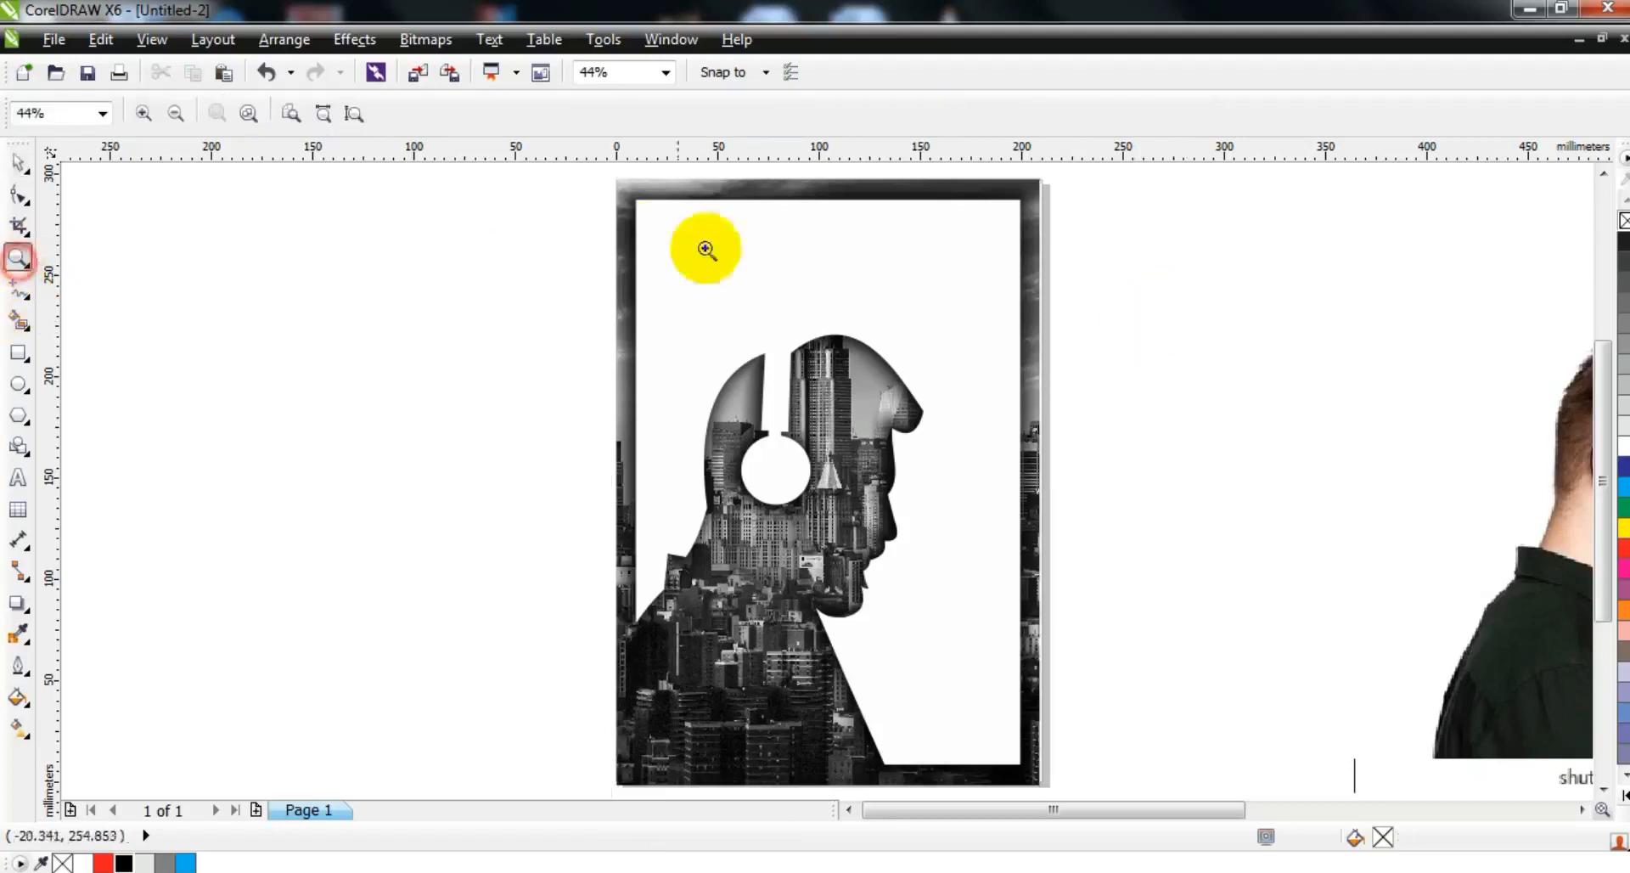
{"action": "left_click_drag", "start_coordinate": [519, 180], "coordinate": [1143, 654]}
{"action": "left_click", "coordinate": [18, 477]}
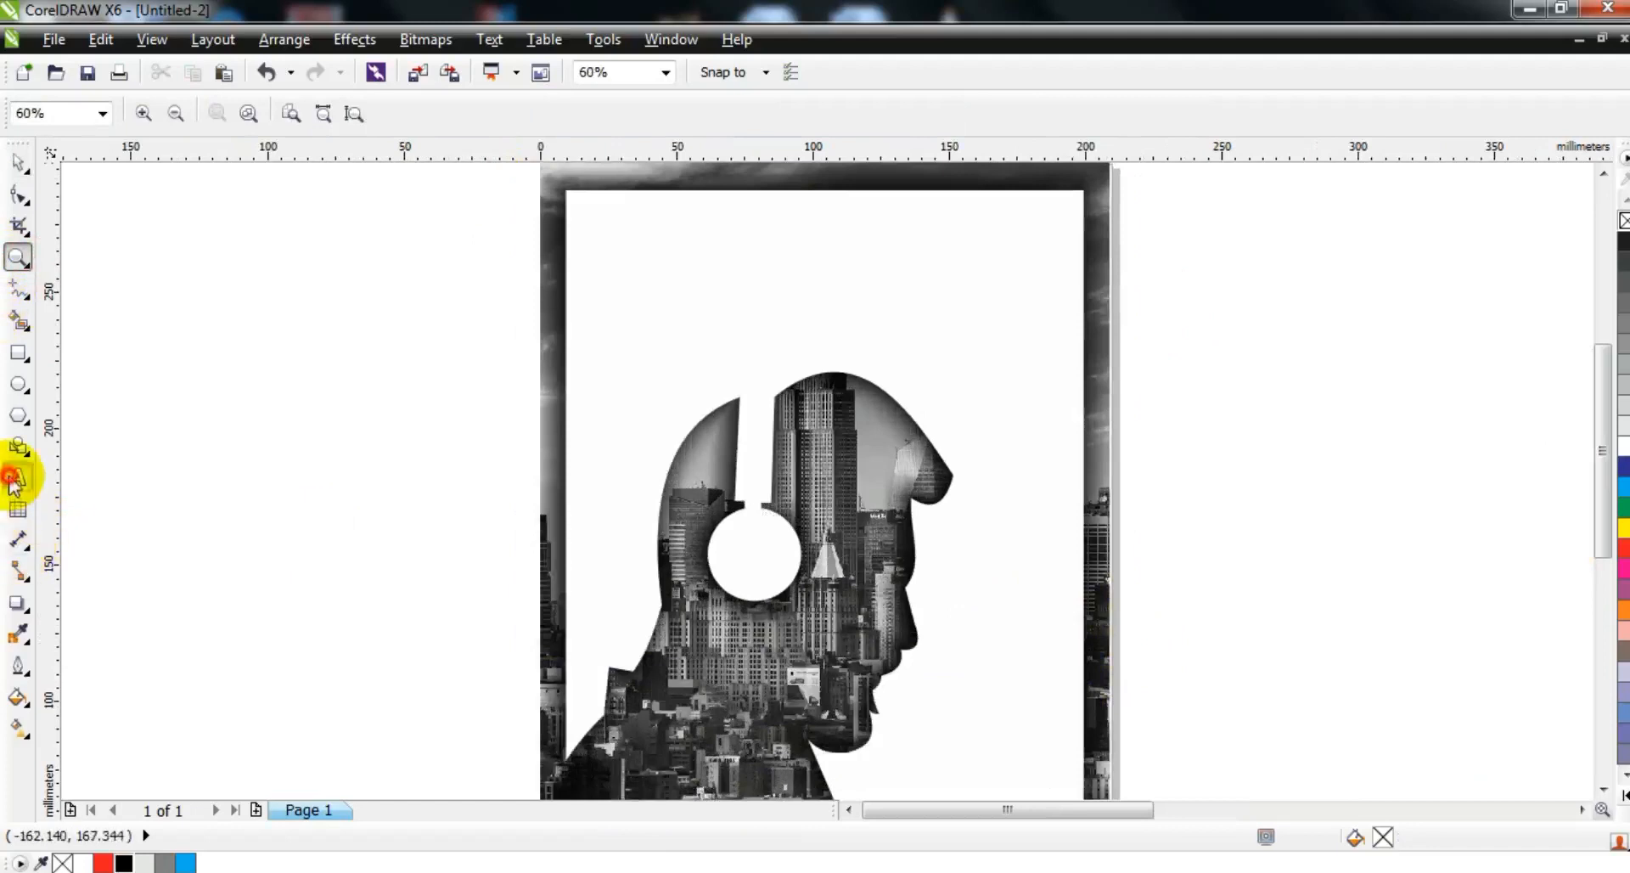
{"action": "left_click", "coordinate": [111, 470]}
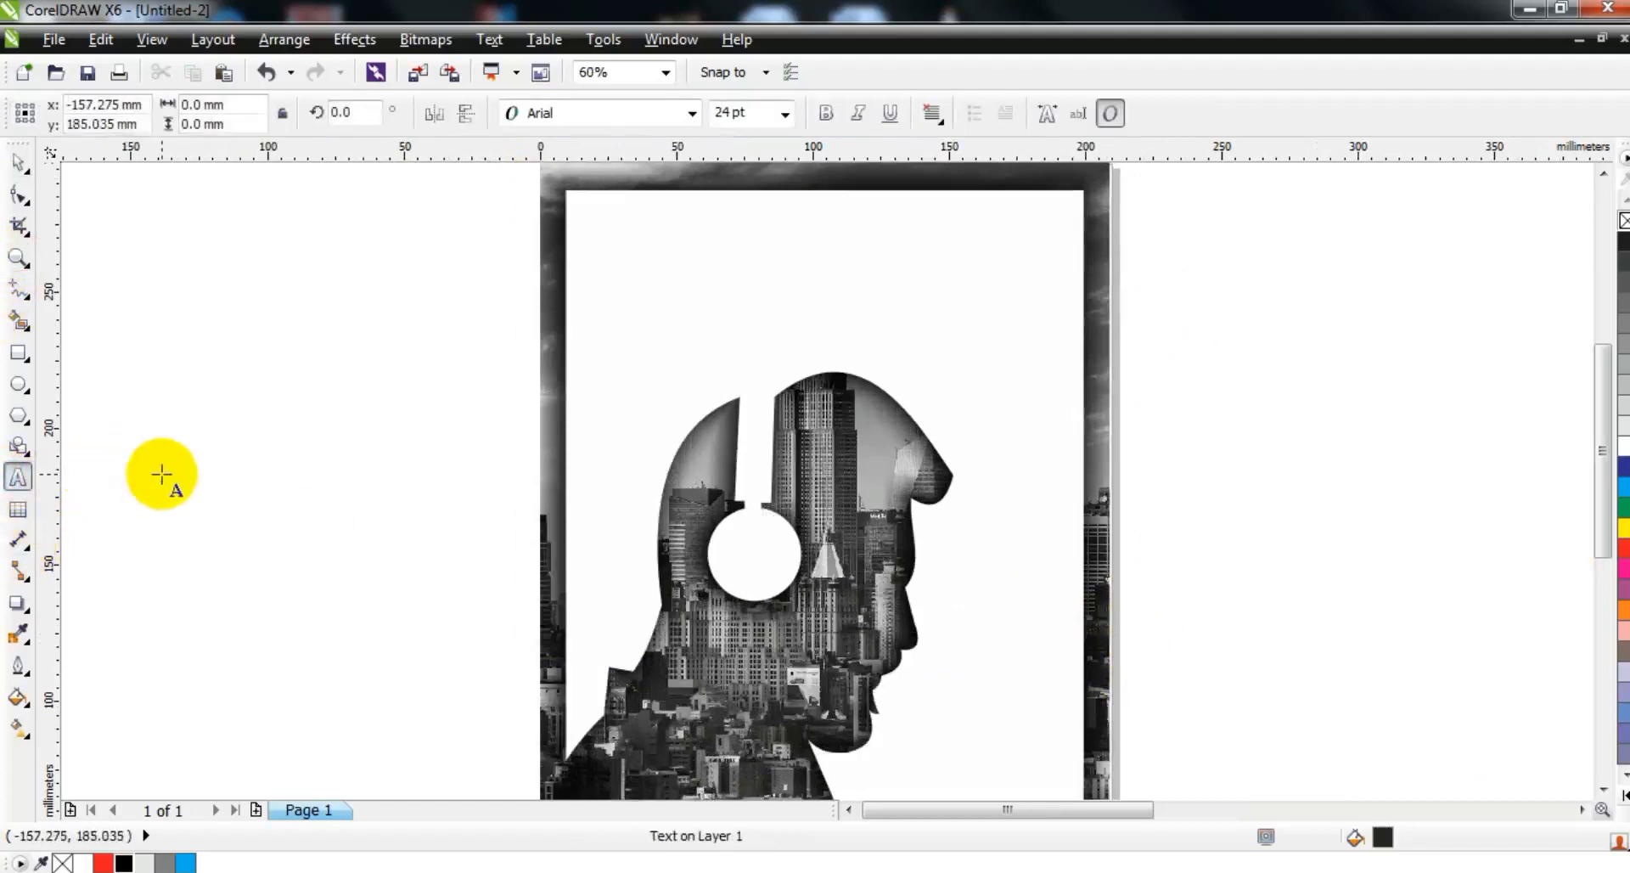
{"action": "type", "text": "ENTERTAINMENT"}
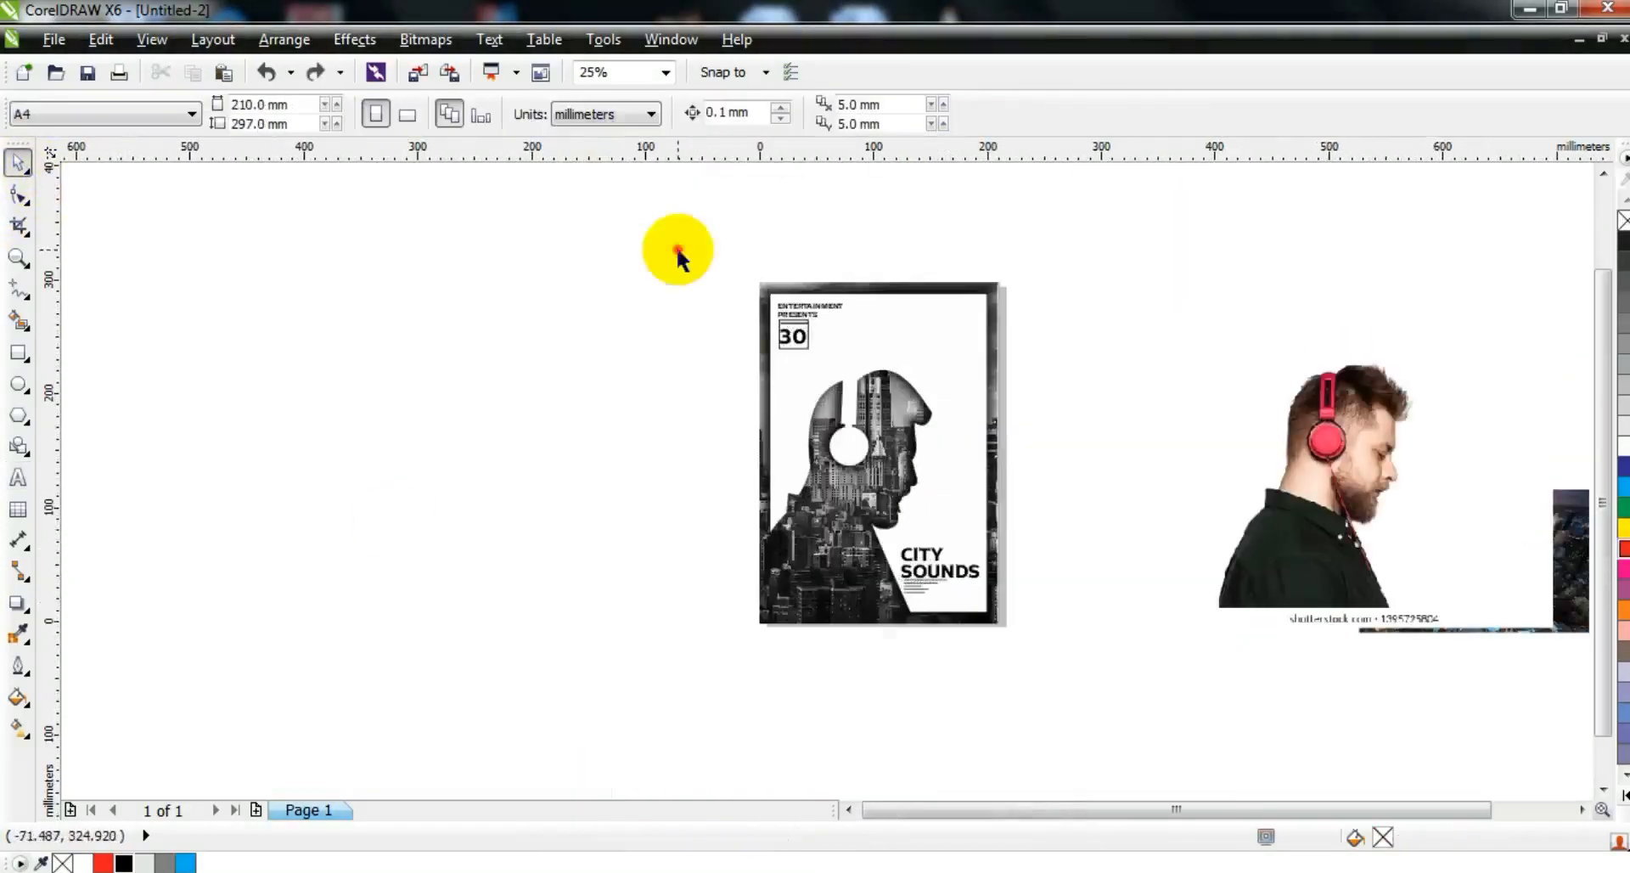
Select the whole poster with its text and examine the finished layout in a full-screen preview.
{"action": "left_click_drag", "start_coordinate": [677, 252], "coordinate": [1199, 738]}
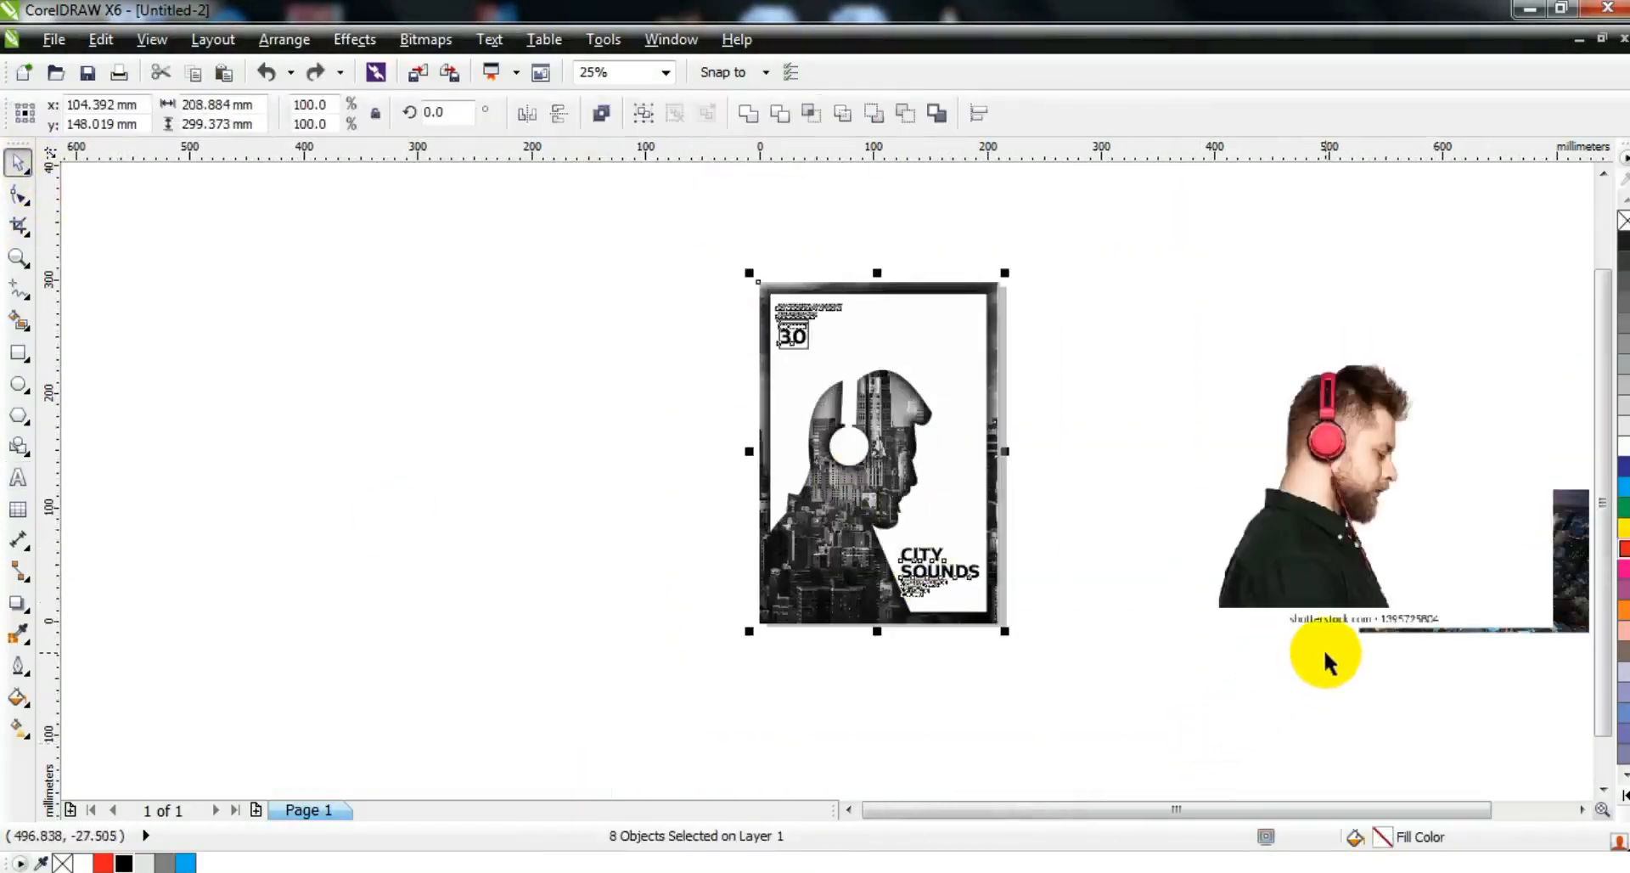
{"action": "key", "text": "shift+F2"}
{"action": "key", "text": "F9"}
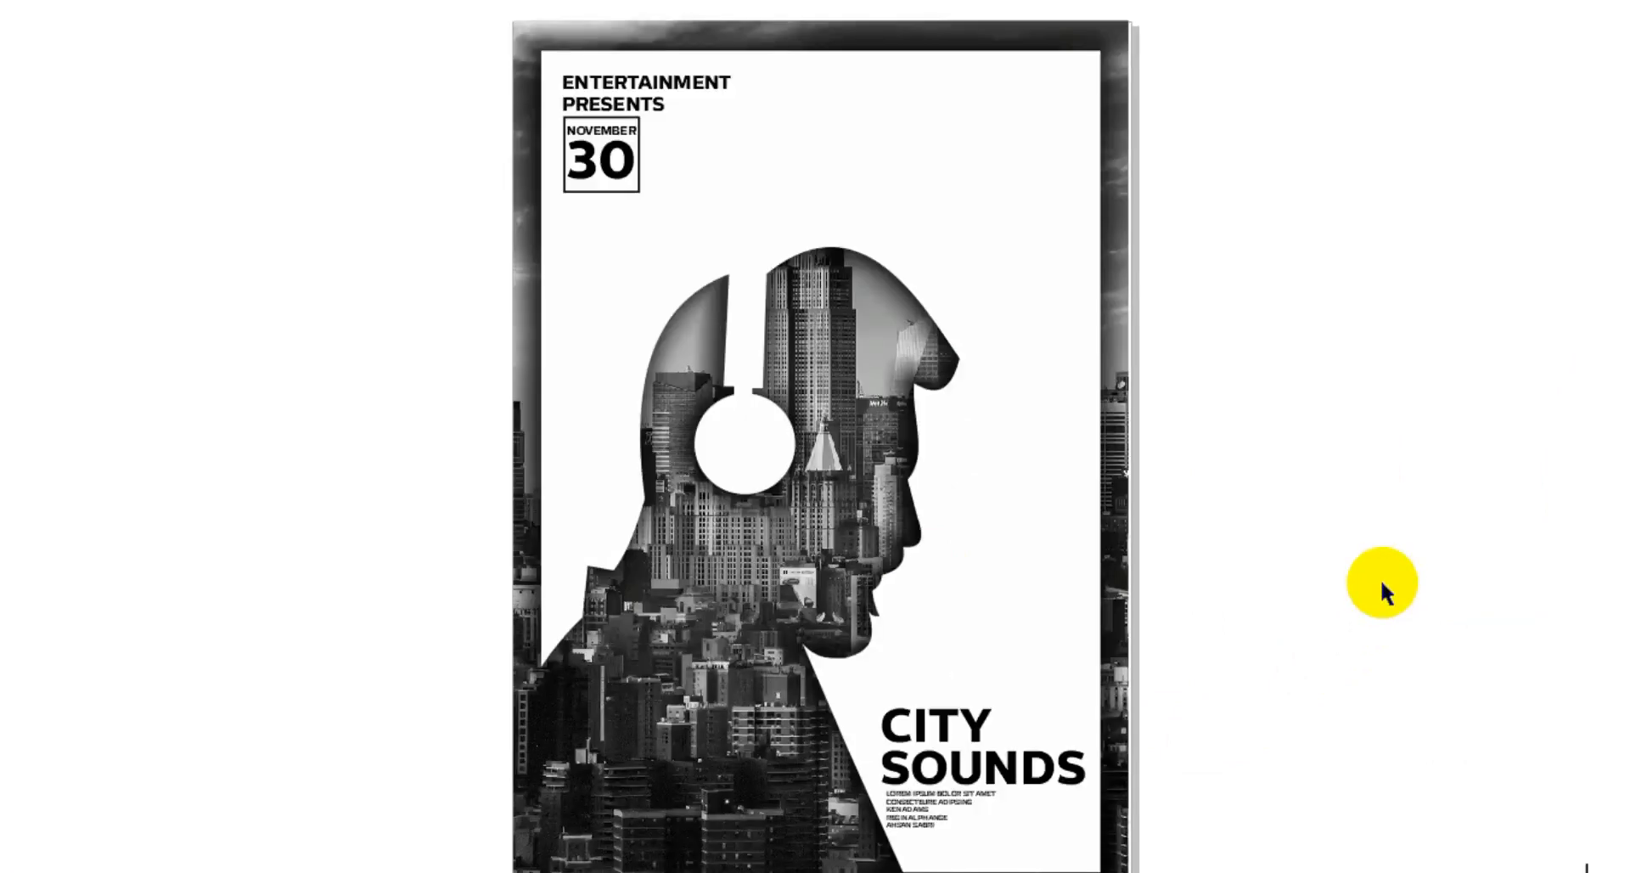